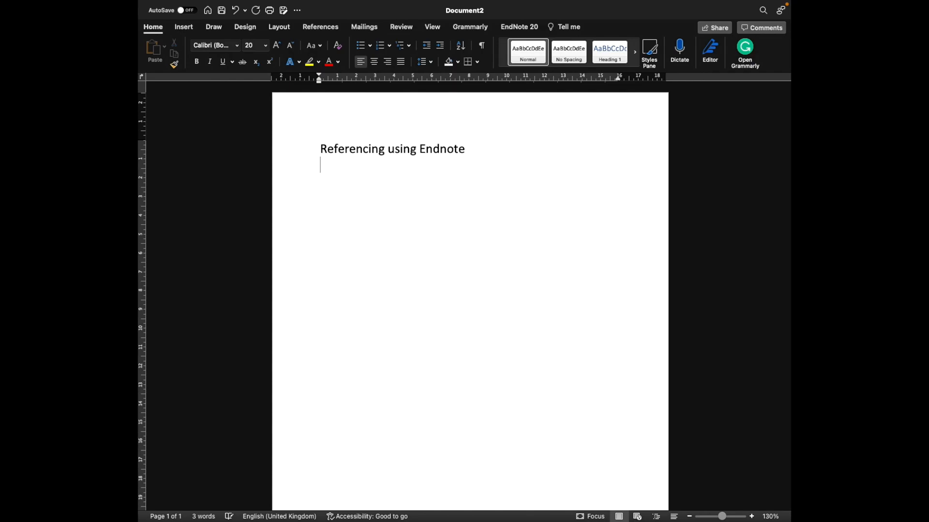
Add a "Software:" heading followed by a bulleted list of Microsoft Office, Endnote and Google Chrome.
{"action": "type", "text": "Software:"}
{"action": "key", "text": "Return"}
{"action": "key", "text": "Return"}
{"action": "type", "text": "* Micros"}
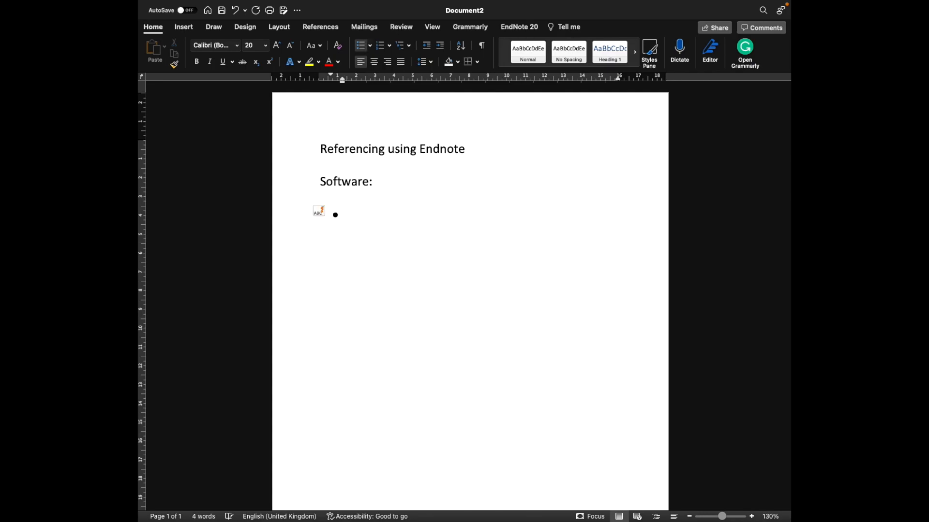
{"action": "type", "text": "oft Office"}
{"action": "key", "text": "Return"}
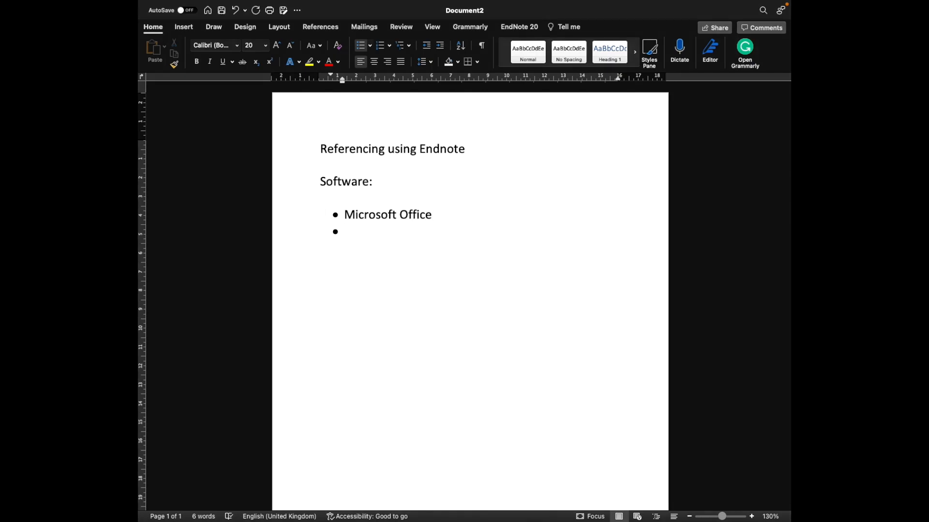
{"action": "type", "text": "Endnote"}
{"action": "key", "text": "Return"}
{"action": "type", "text": "Google chrome"}
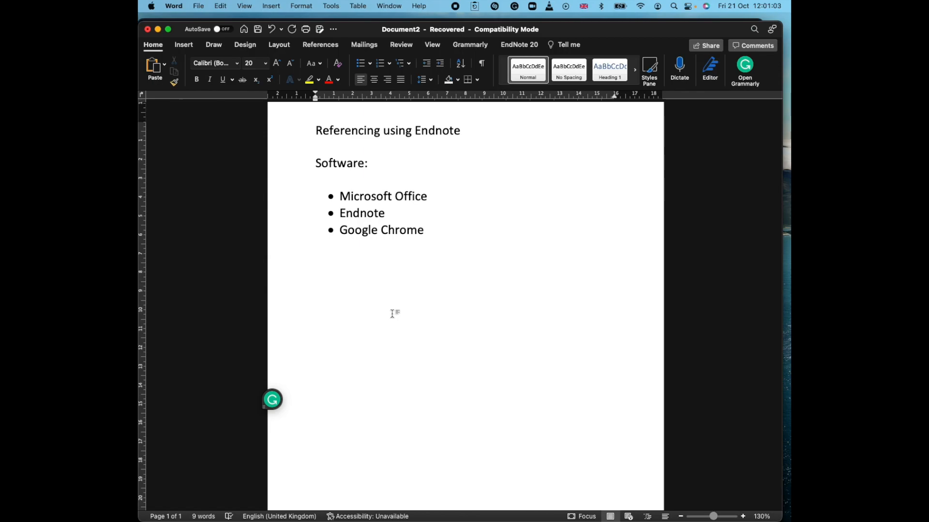
Add a "Search Engine" heading followed by a bulleted list of Google scholar, Pubmed and Chochrane Library.
{"action": "type", "text": "Search Engine"}
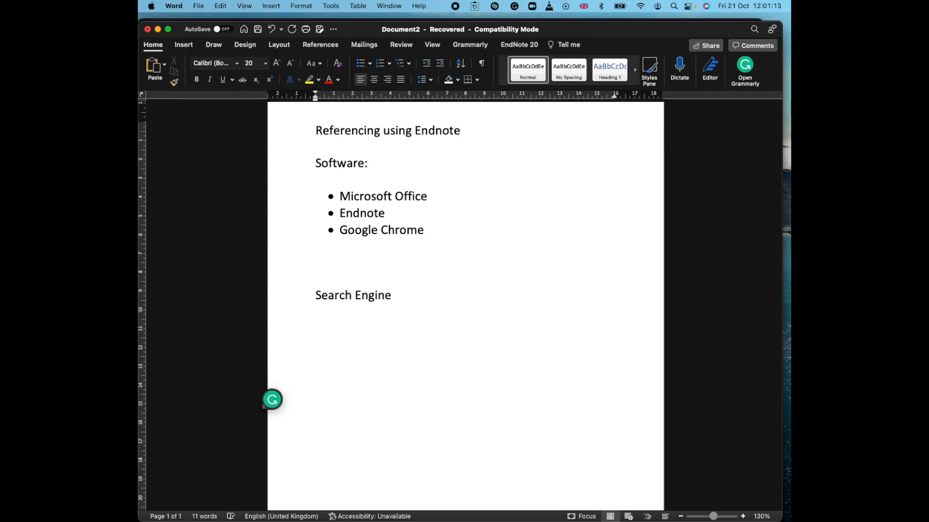
{"action": "key", "text": "Return"}
{"action": "type", "text": "* G"}
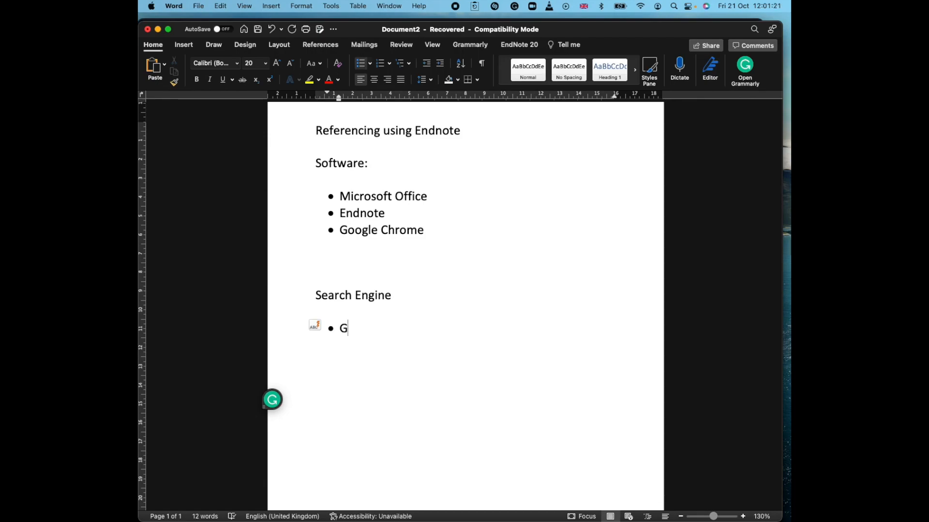
{"action": "type", "text": "oogle scholar"}
{"action": "key", "text": "Return"}
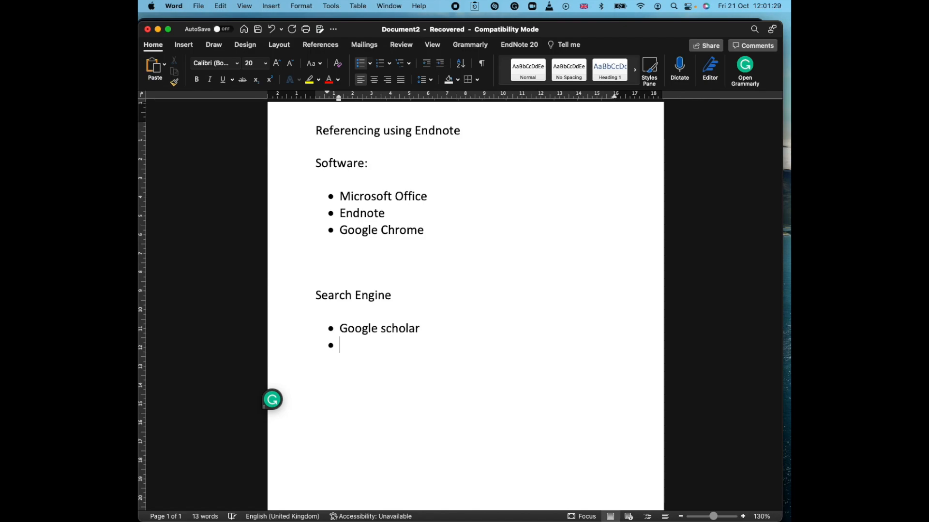
{"action": "type", "text": "Pubmed"}
{"action": "key", "text": "Return"}
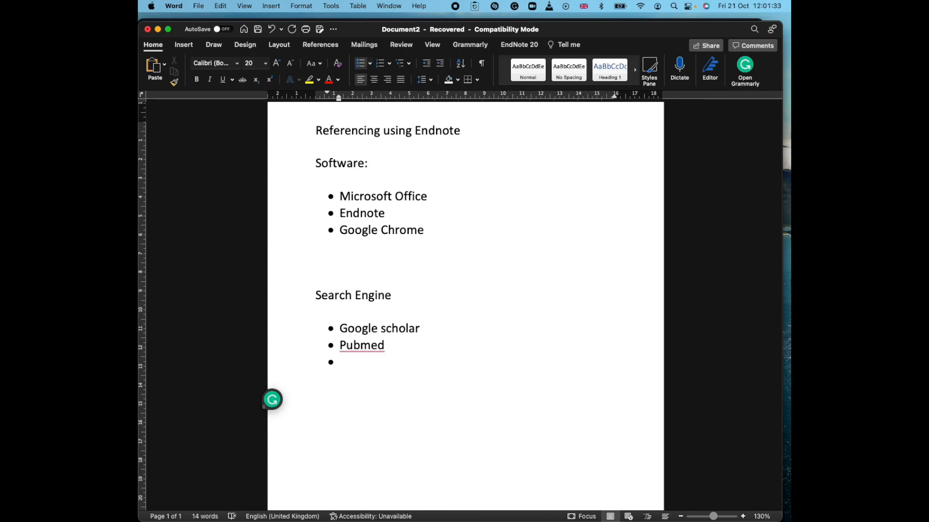
{"action": "type", "text": "Chochrane Library"}
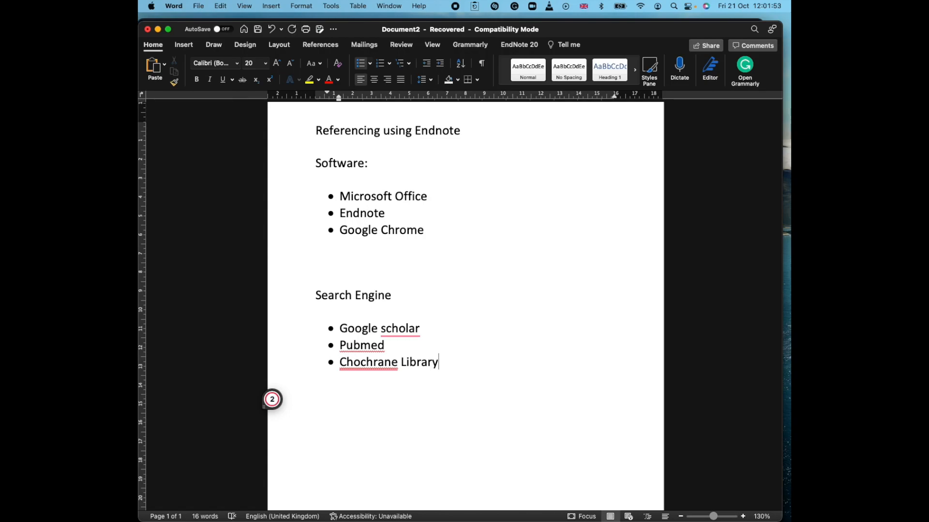
End the bulleted list and add the line "Topic : E-waste in Africa" below it.
{"action": "key", "text": "Return"}
{"action": "key", "text": "Return"}
{"action": "key", "text": "Return"}
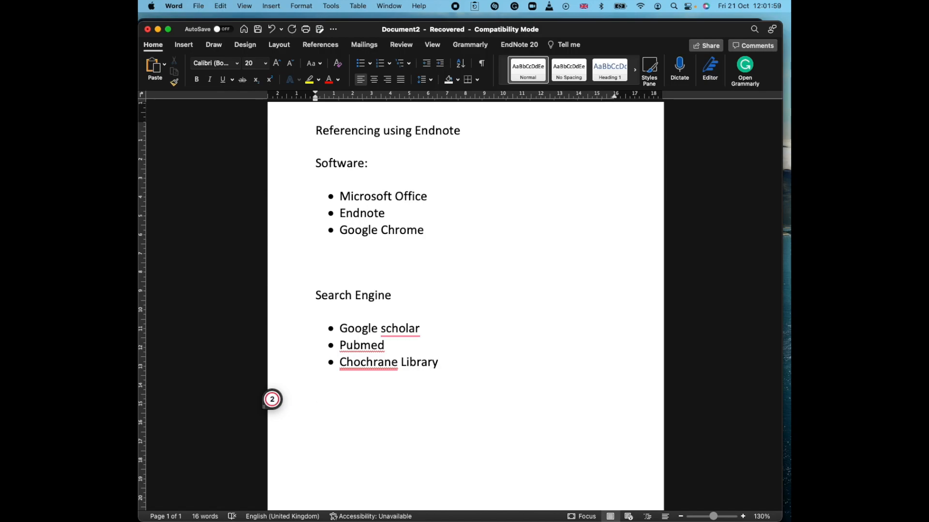
{"action": "type", "text": "Topi"}
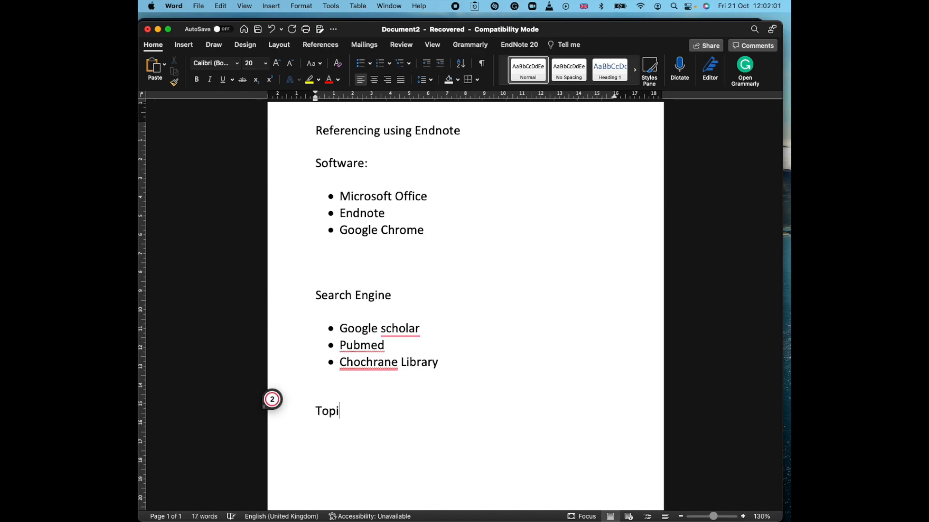
{"action": "type", "text": "c : E"}
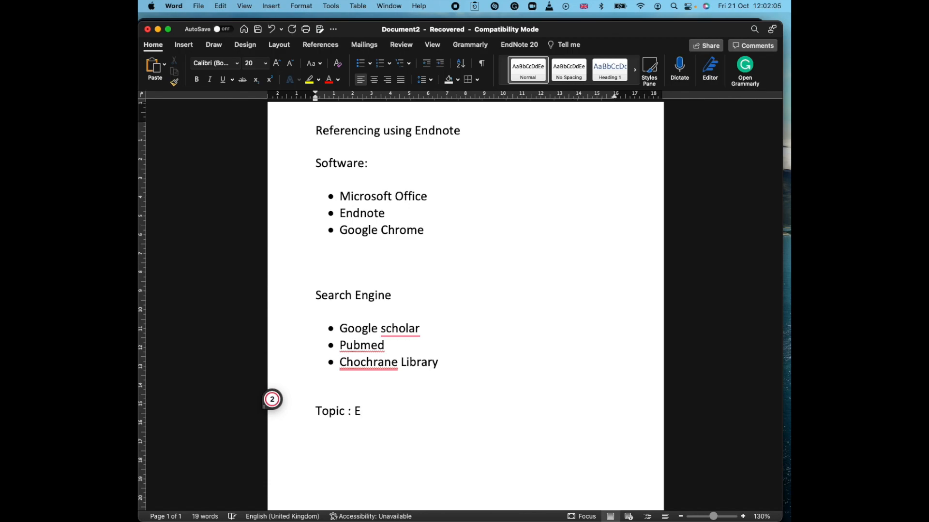
{"action": "type", "text": "-waste in A"}
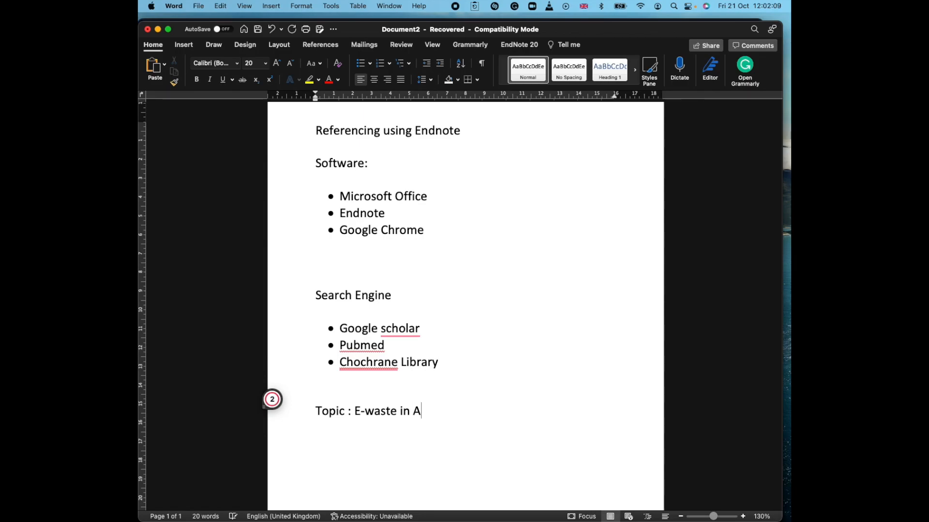
{"action": "type", "text": "frica"}
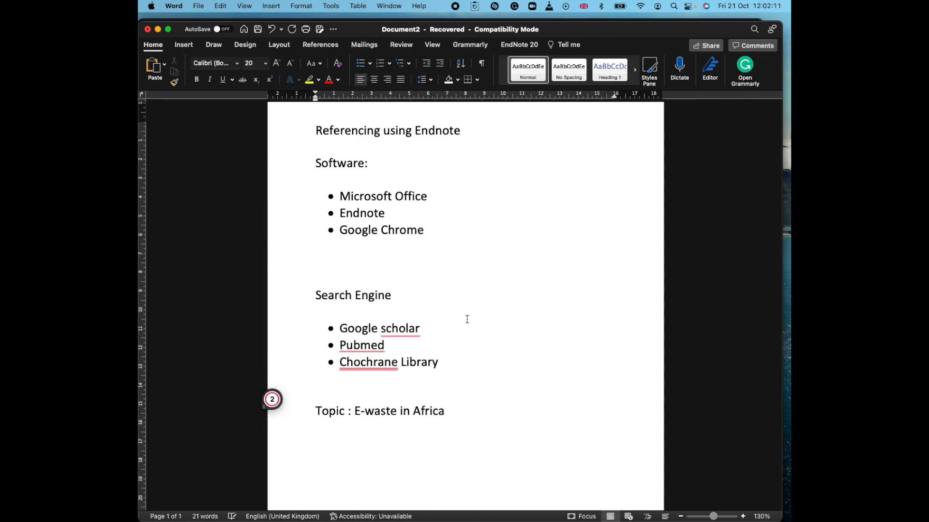
Switch to Google Scholar in Chrome and search for "E-waste".
{"action": "key", "text": "ctrl+Up"}
{"action": "left_click", "coordinate": [602, 180]}
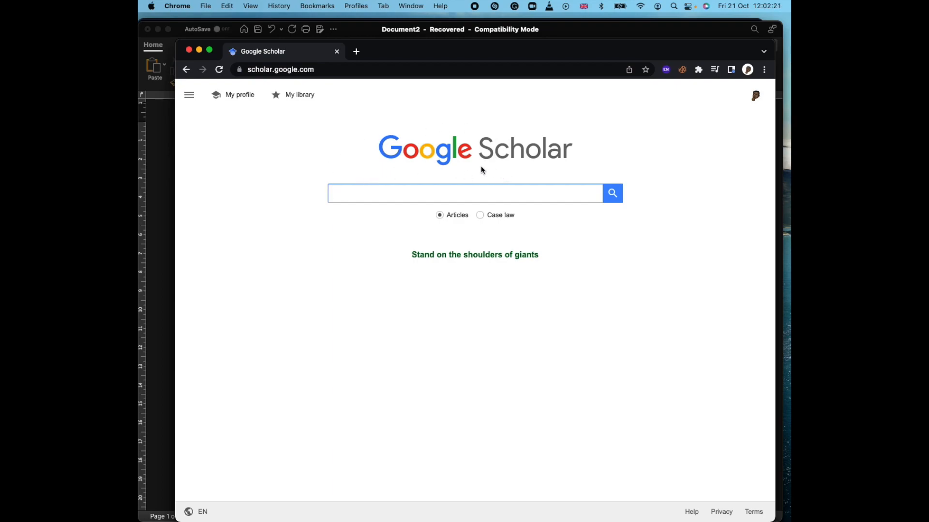
{"action": "left_click", "coordinate": [384, 198]}
{"action": "type", "text": "E-waste"}
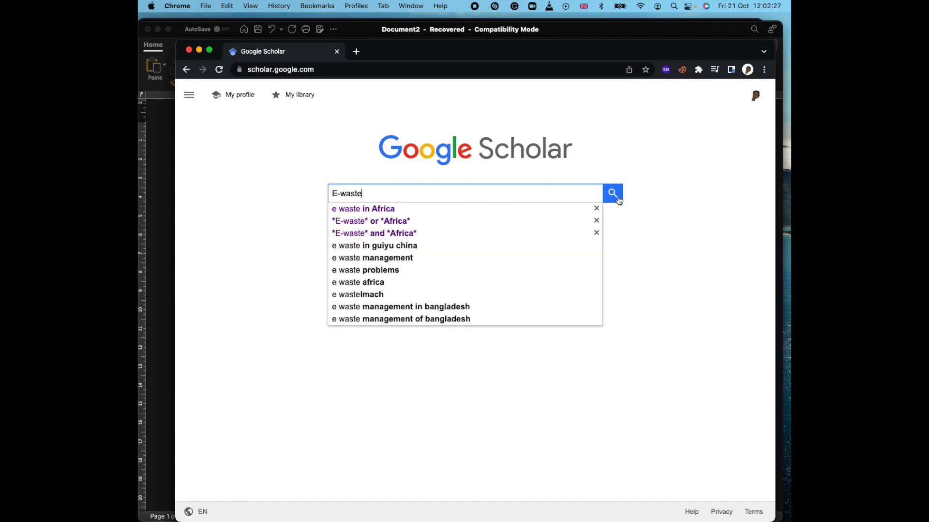
{"action": "left_click", "coordinate": [613, 193]}
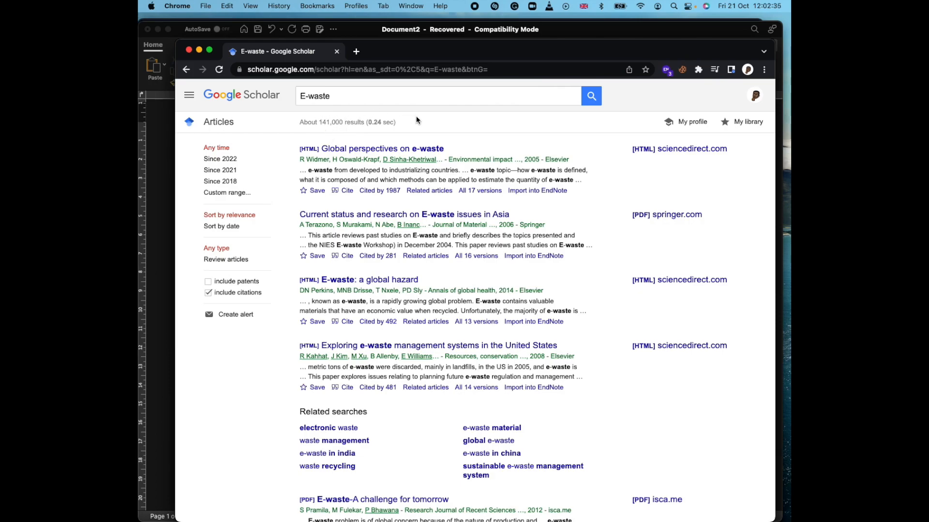
Narrow the article search to "E-waste in Africa".
{"action": "left_click", "coordinate": [380, 97]}
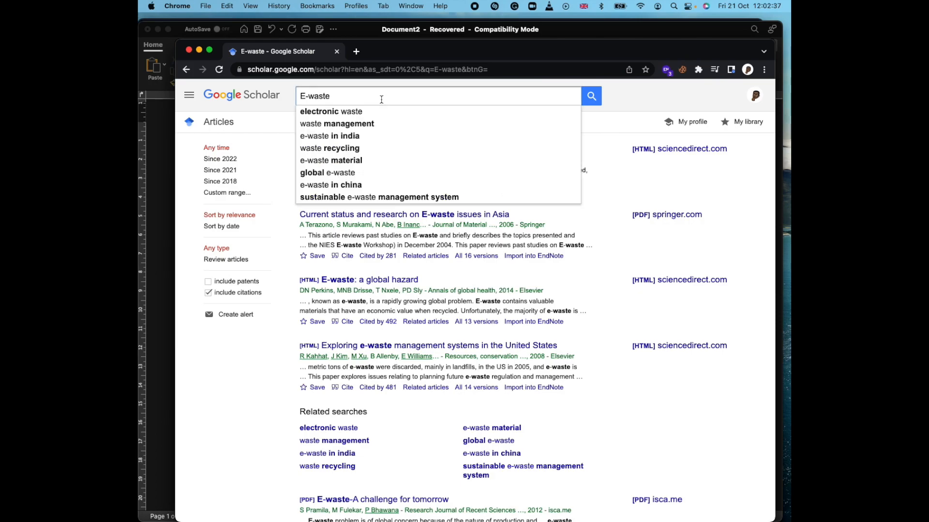
{"action": "type", "text": "in Africa"}
{"action": "key", "text": "Return"}
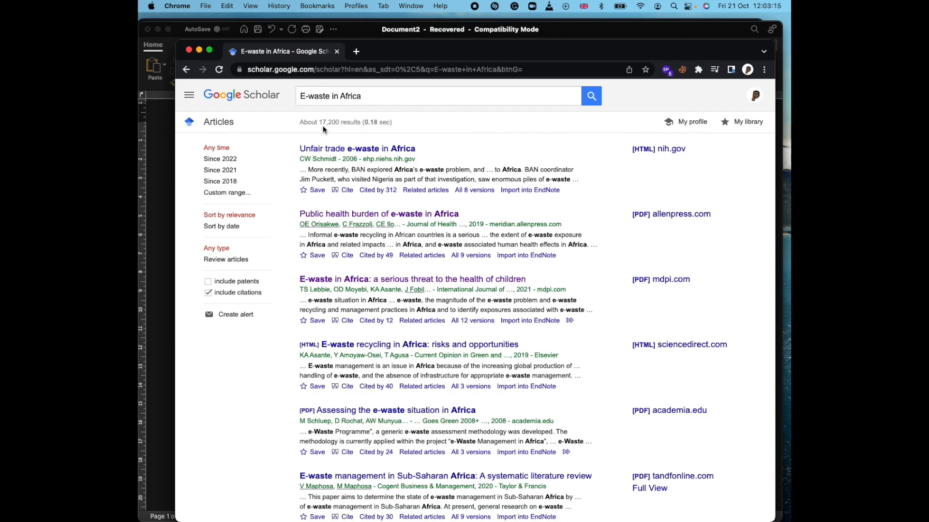
Rewrite the query with asterisks around each term and run the search "*E-waste* and *Africa*".
{"action": "left_click", "coordinate": [302, 96]}
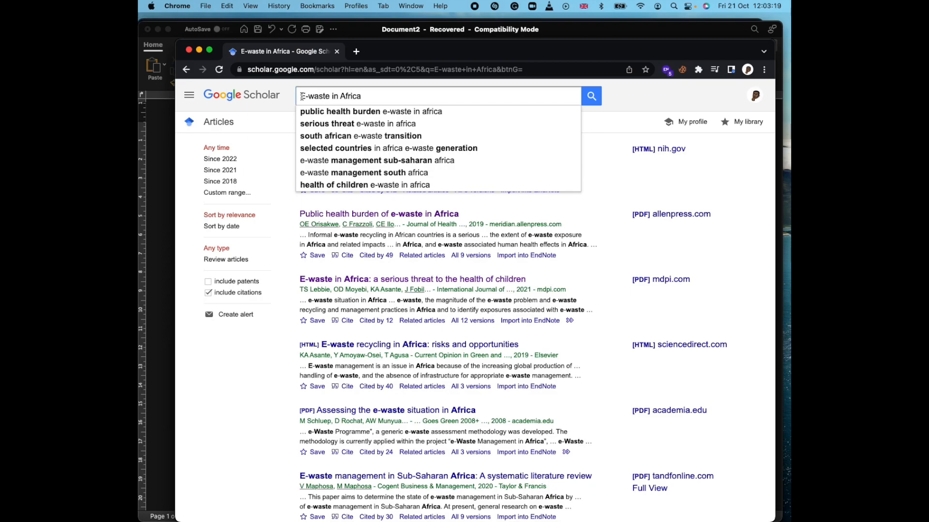
{"action": "type", "text": "\""}
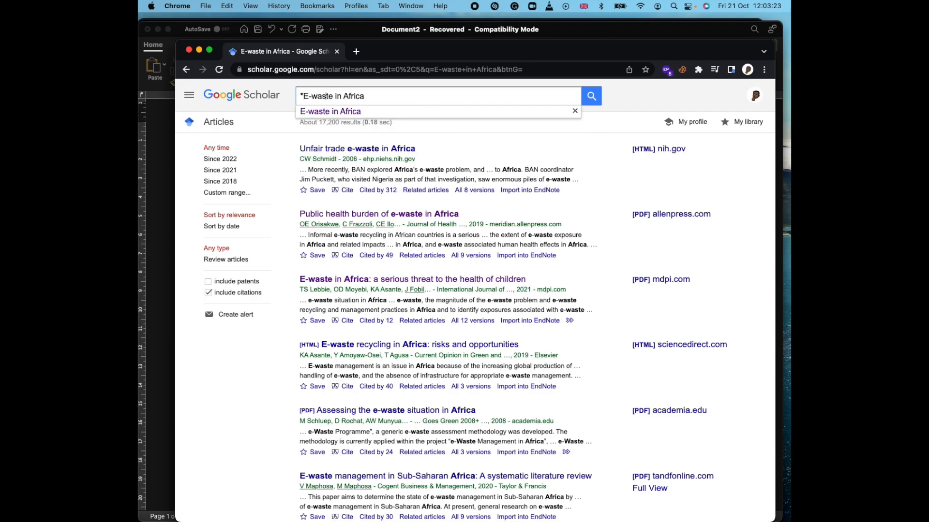
{"action": "type", "text": "*"}
{"action": "key", "text": "BackSpace"}
{"action": "key", "text": "BackSpace"}
{"action": "type", "text": "and"}
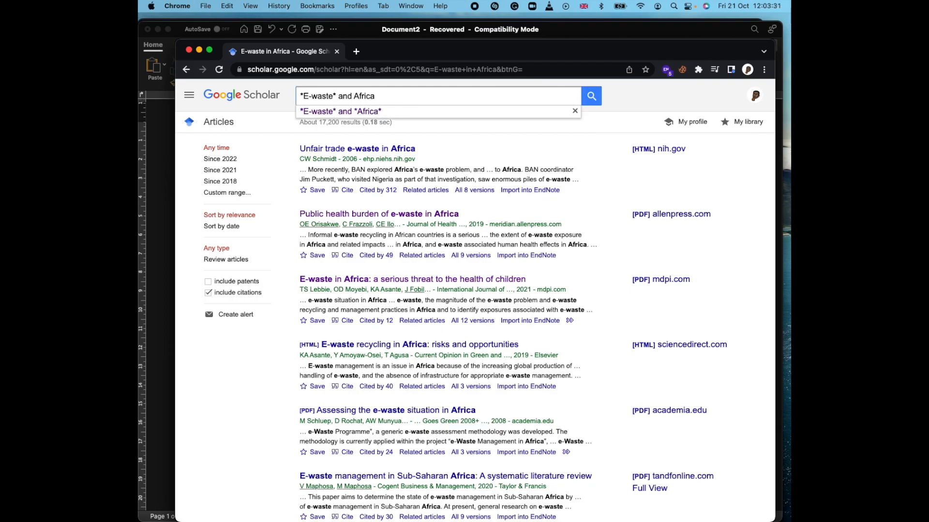
{"action": "type", "text": "*"}
{"action": "type", "text": "*"}
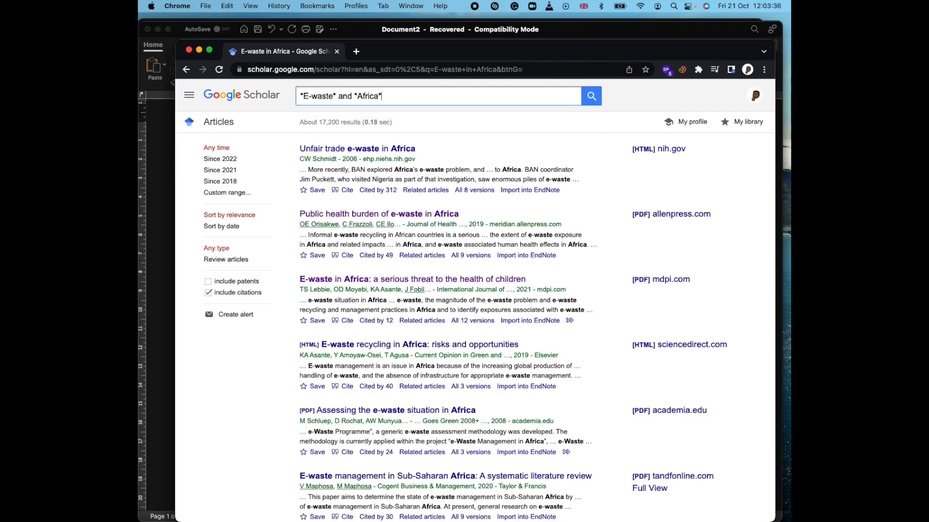
{"action": "left_click", "coordinate": [593, 99]}
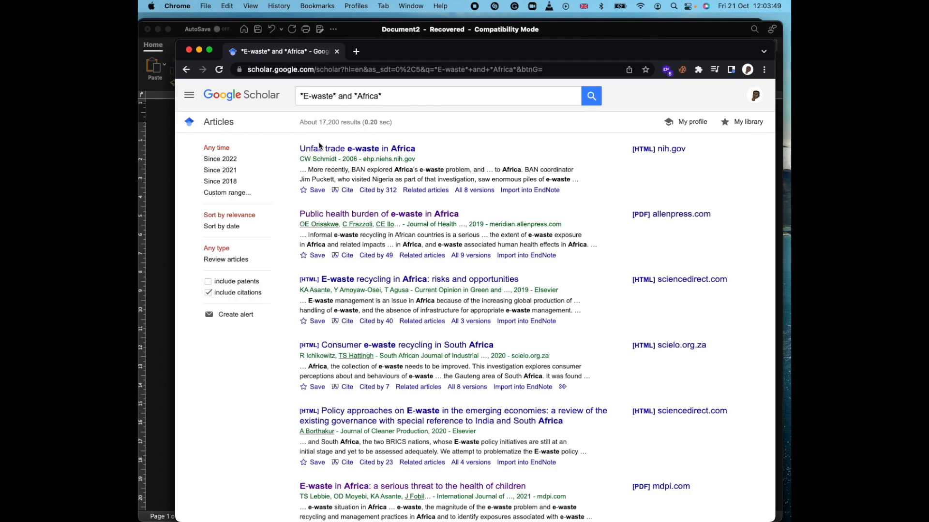
Replace "and" with "or" in the query and search for "*E-waste* or *Africa*".
{"action": "left_click", "coordinate": [351, 96]}
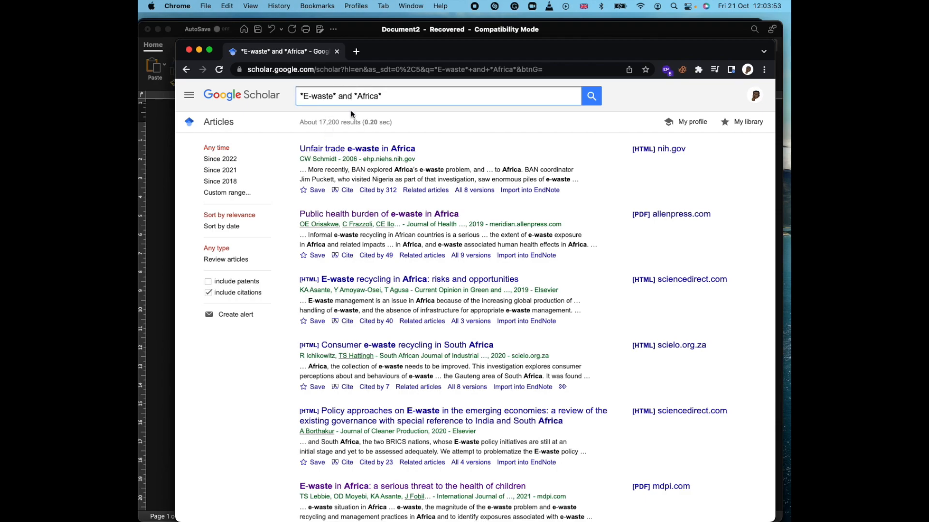
{"action": "key", "text": "BackSpace"}
{"action": "key", "text": "BackSpace"}
{"action": "key", "text": "BackSpace"}
{"action": "type", "text": "or"}
{"action": "left_click", "coordinate": [591, 96]}
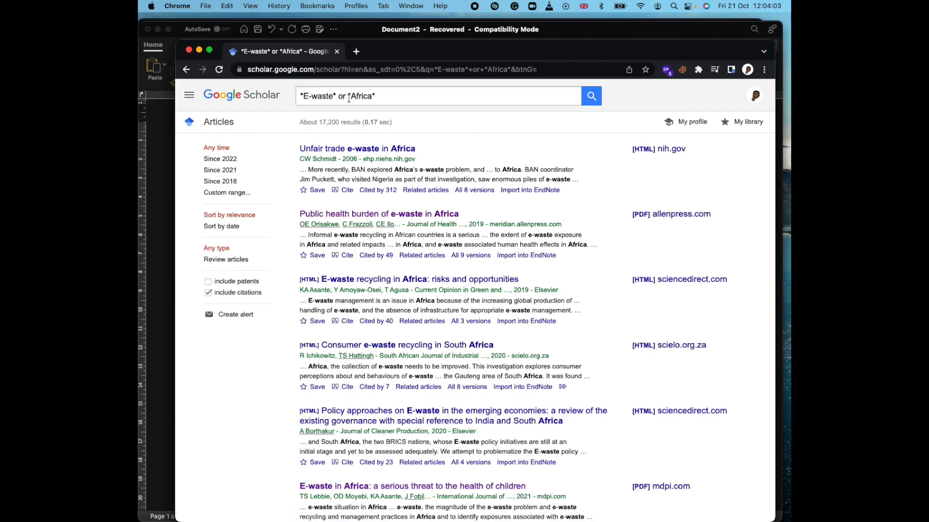
Remove the hyphen from the first term and search for "*Ewaste* or *Africa*".
{"action": "left_click", "coordinate": [312, 99]}
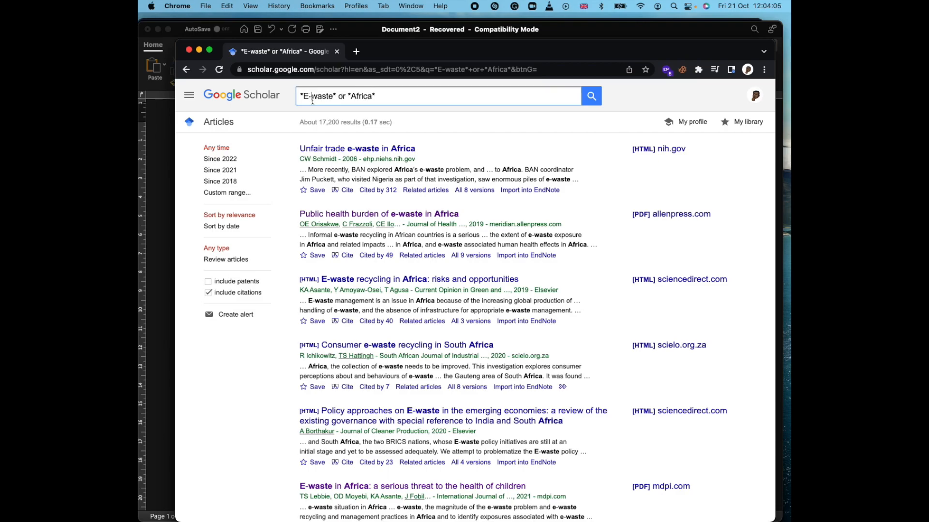
{"action": "key", "text": "BackSpace"}
{"action": "left_click", "coordinate": [591, 96]}
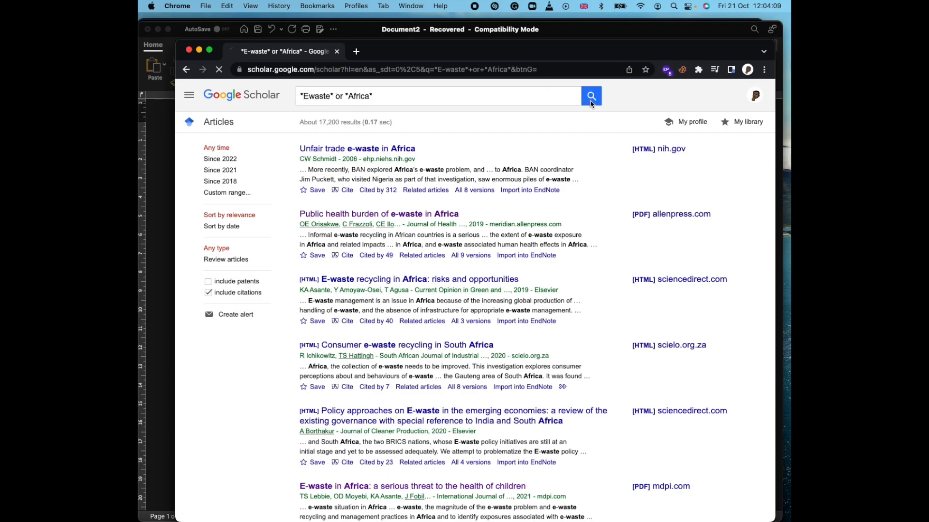
Strip the asterisks, replace "or" with "in", and search for "Ewaste in Africa".
{"action": "left_click", "coordinate": [333, 98]}
{"action": "key", "text": "BackSpace"}
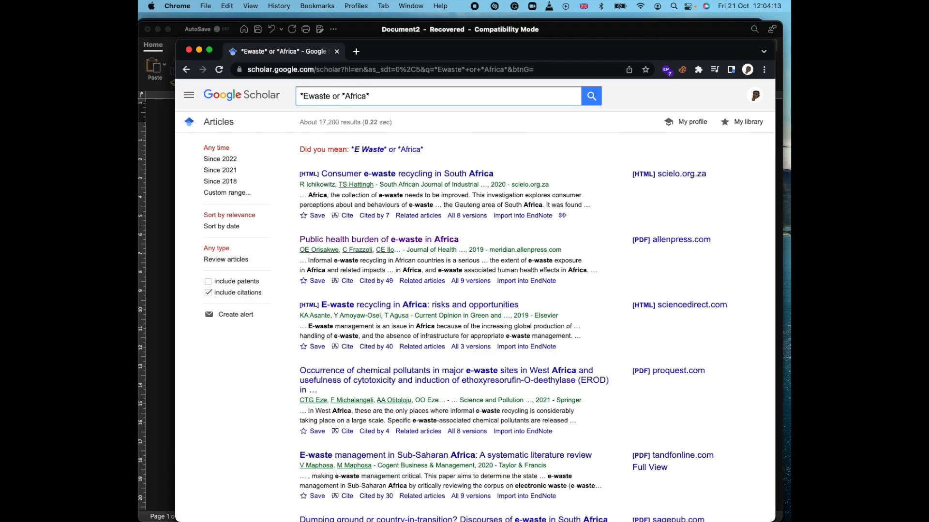
{"action": "key", "text": "BackSpace"}
{"action": "left_click", "coordinate": [342, 97]}
{"action": "key", "text": "BackSpace"}
{"action": "left_click", "coordinate": [363, 96]}
{"action": "key", "text": "BackSpace"}
{"action": "left_click", "coordinate": [334, 96]}
{"action": "key", "text": "BackSpace"}
{"action": "key", "text": "BackSpace"}
{"action": "key", "text": "BackSpace"}
{"action": "type", "text": "in"}
{"action": "left_click", "coordinate": [591, 97]}
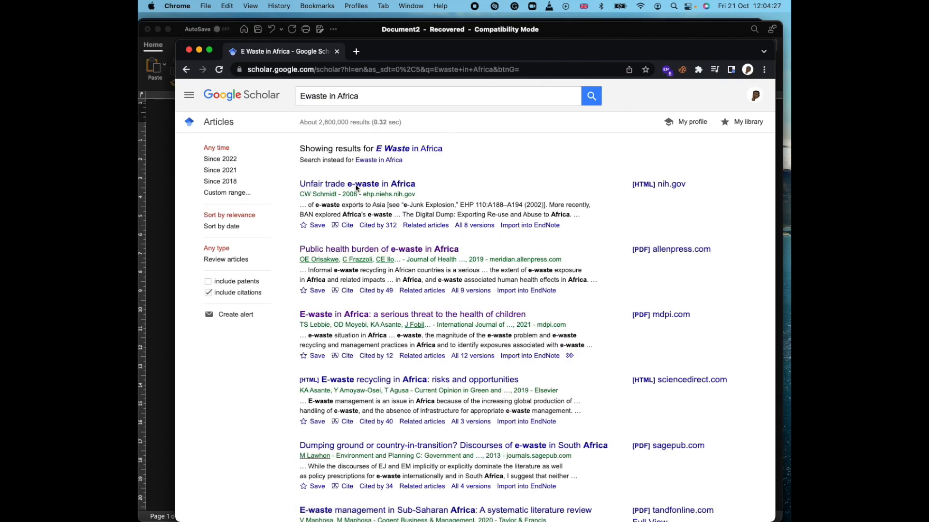
Filter the results to review articles published in the custom range 2017 to 2022.
{"action": "left_click", "coordinate": [224, 260]}
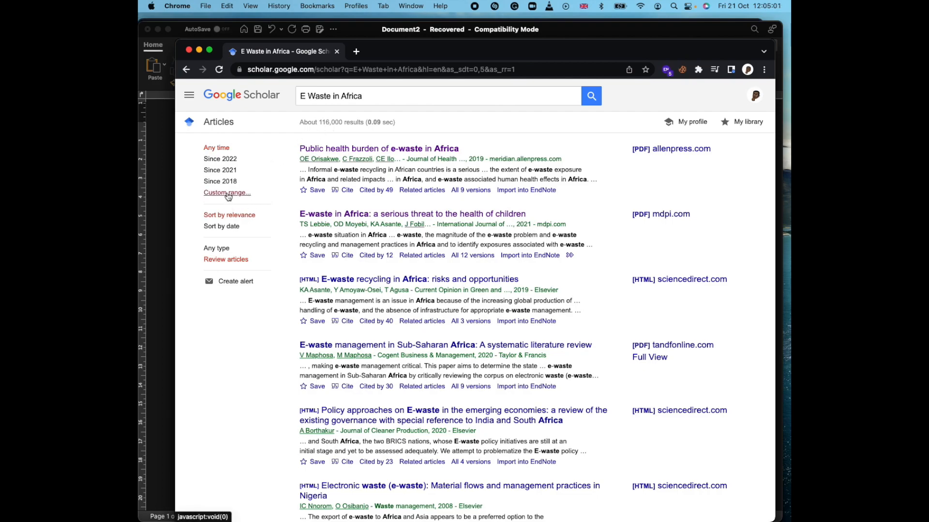
{"action": "left_click", "coordinate": [227, 193]}
{"action": "left_click", "coordinate": [220, 209]}
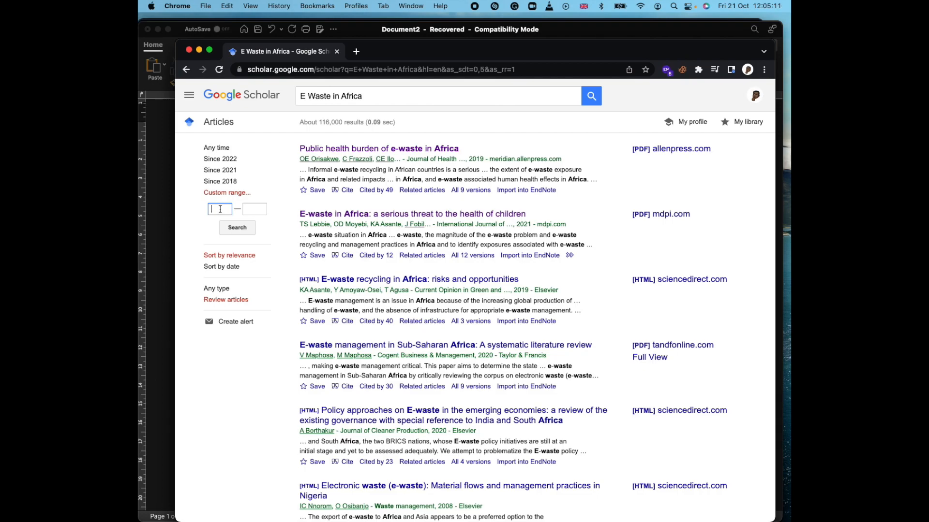
{"action": "type", "text": "2017"}
{"action": "left_click", "coordinate": [246, 209]}
{"action": "type", "text": "2022"}
{"action": "left_click", "coordinate": [237, 229]}
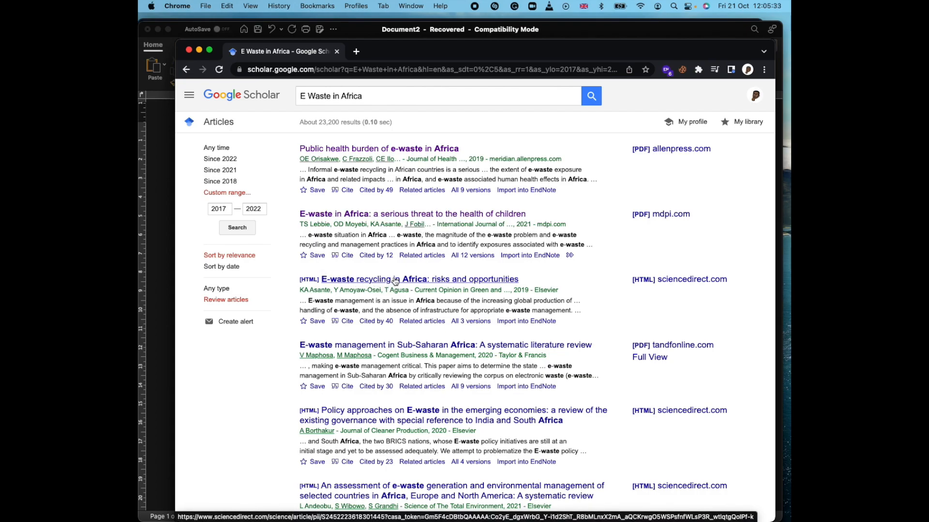
Open the article "Public health burden of e-waste in Africa" in a new tab and view its abstract.
{"action": "right_click", "coordinate": [386, 152]}
{"action": "left_click", "coordinate": [405, 155]}
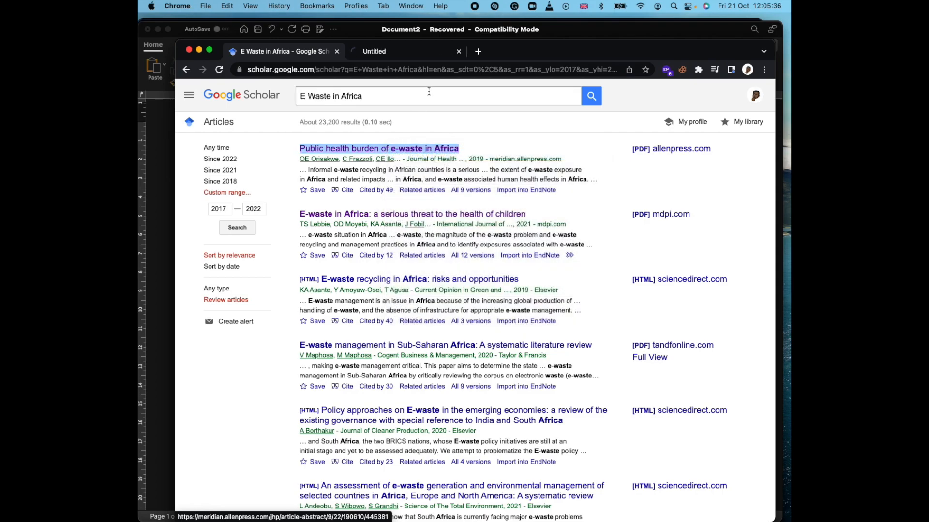
{"action": "left_click", "coordinate": [401, 51]}
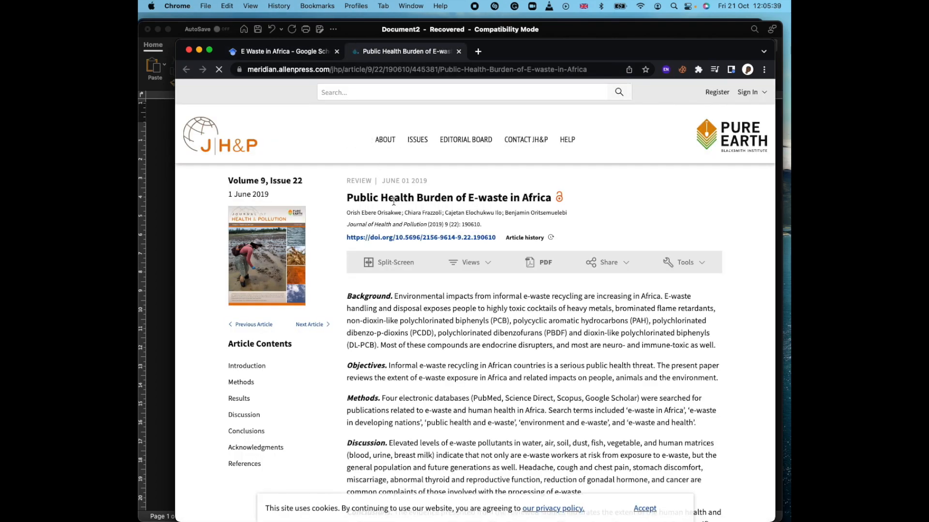
{"action": "scroll", "coordinate": [389, 281], "scroll_direction": "down", "scroll_amount": 4}
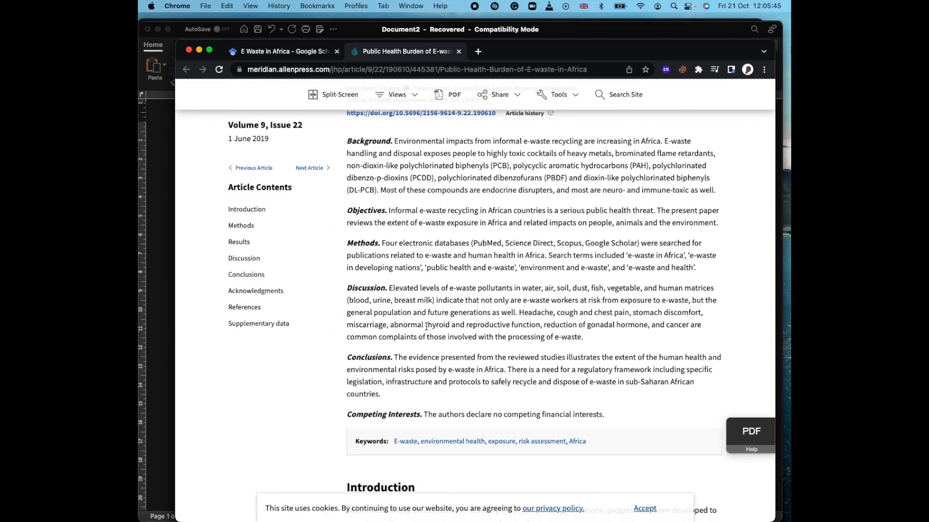
Open the article "E-waste in Africa: a serious threat to the health of children" from the search results in a new tab and view it.
{"action": "scroll", "coordinate": [426, 327], "scroll_direction": "up", "scroll_amount": 2}
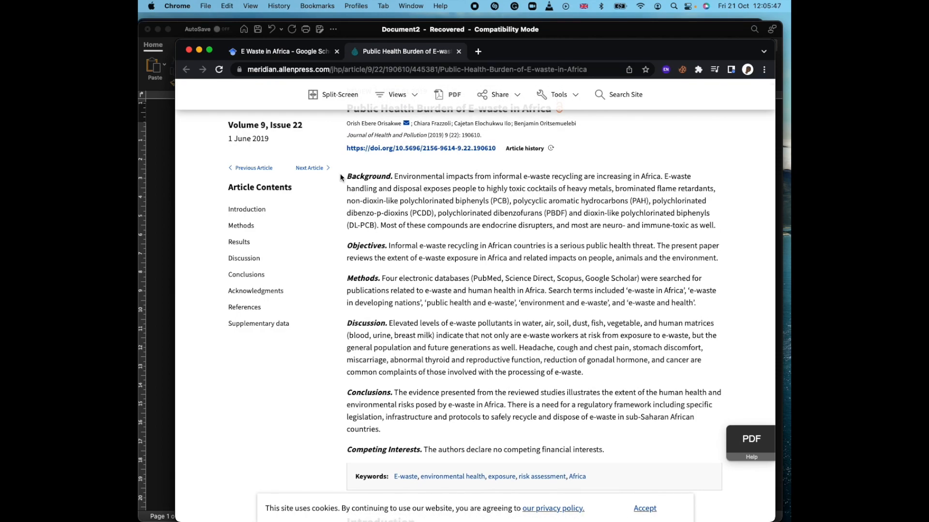
{"action": "left_click", "coordinate": [302, 52]}
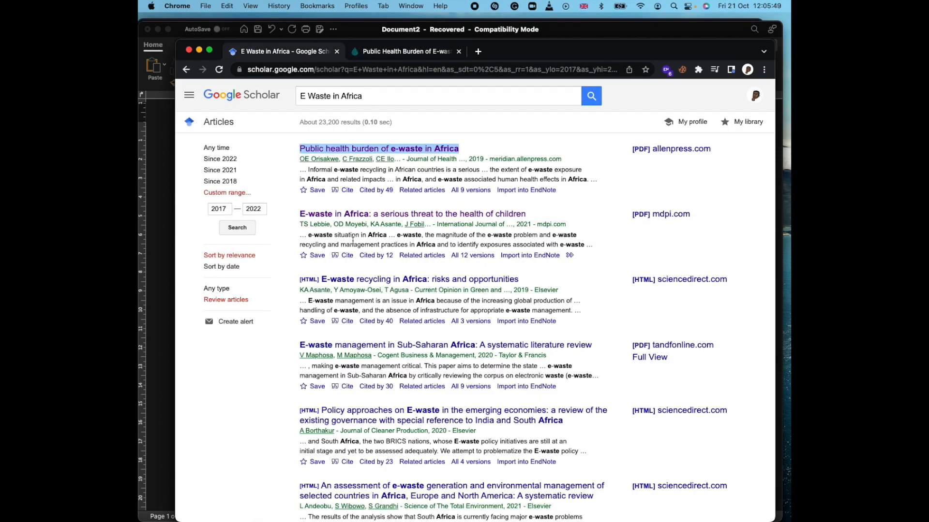
{"action": "right_click", "coordinate": [357, 214]}
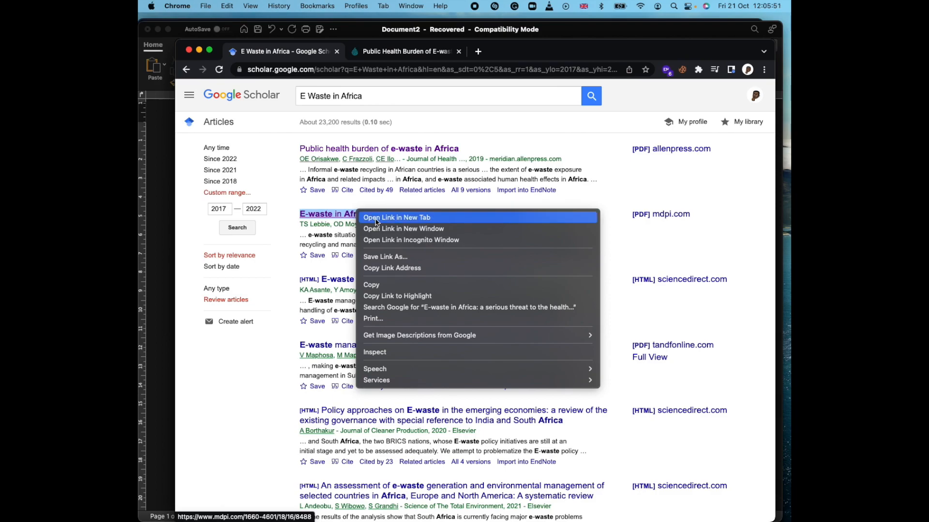
{"action": "left_click", "coordinate": [376, 222]}
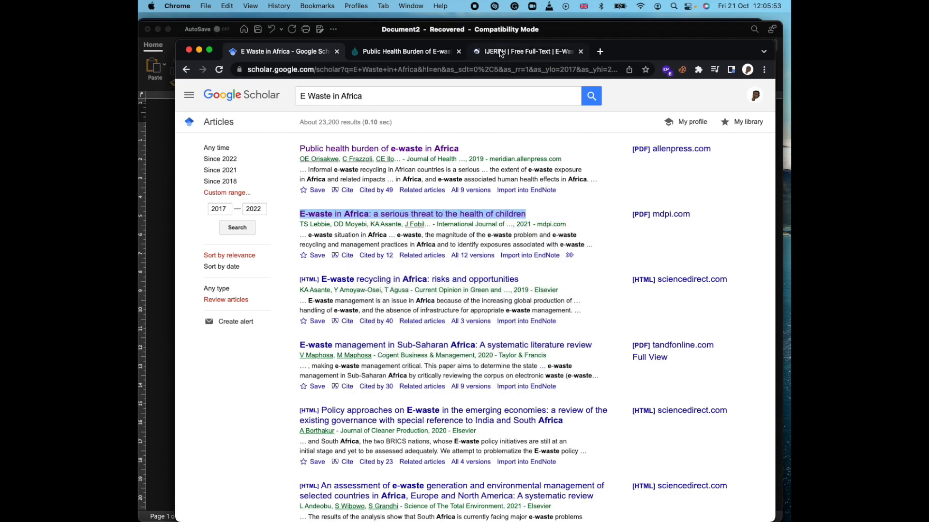
{"action": "left_click", "coordinate": [501, 52]}
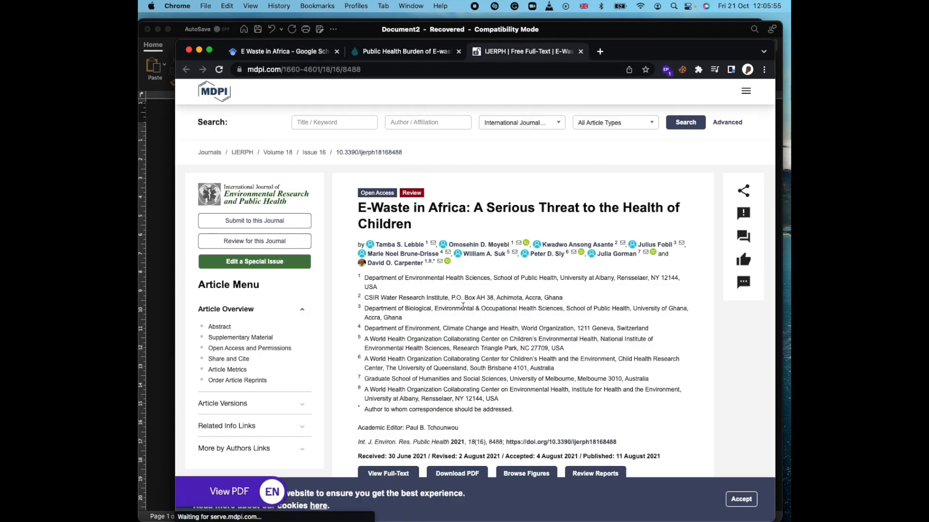
{"action": "scroll", "coordinate": [461, 310], "scroll_direction": "down", "scroll_amount": 2}
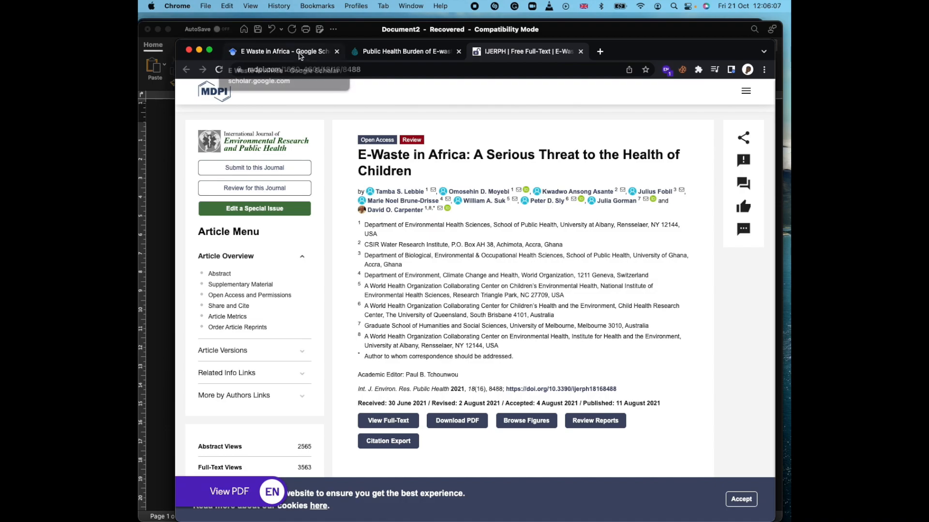
Review the title, journal details and abstract of "Public Health Burden of E-waste in Africa" and return to the Google Scholar results.
{"action": "left_click", "coordinate": [390, 54]}
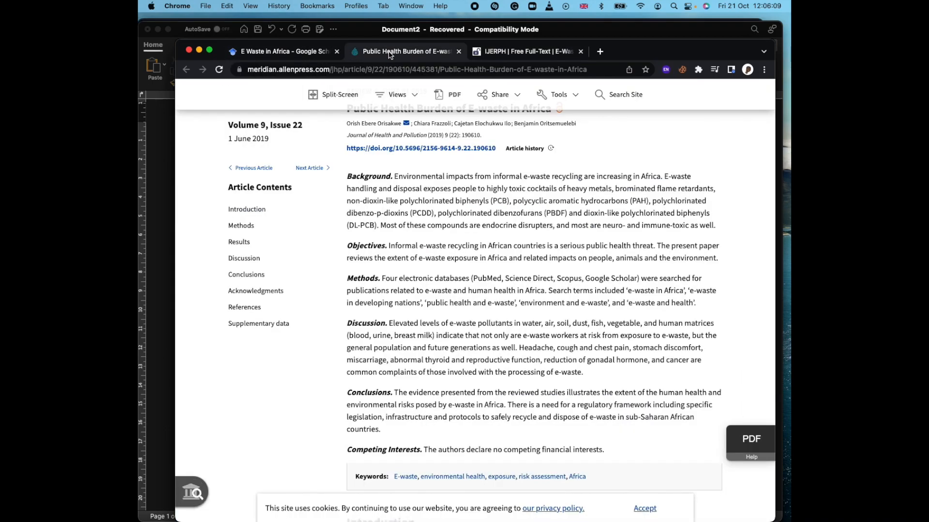
{"action": "scroll", "coordinate": [385, 184], "scroll_direction": "up", "scroll_amount": 3}
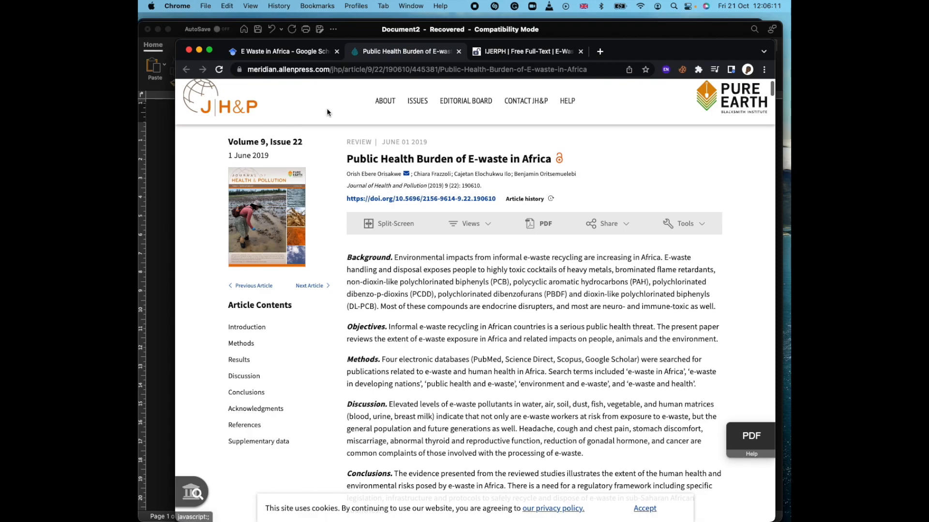
{"action": "left_click", "coordinate": [285, 52]}
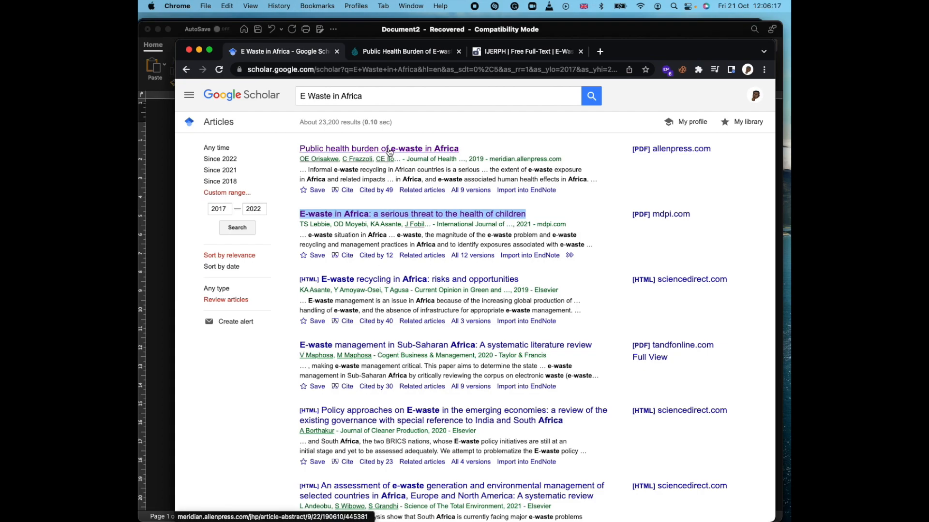
{"action": "left_click", "coordinate": [407, 52]}
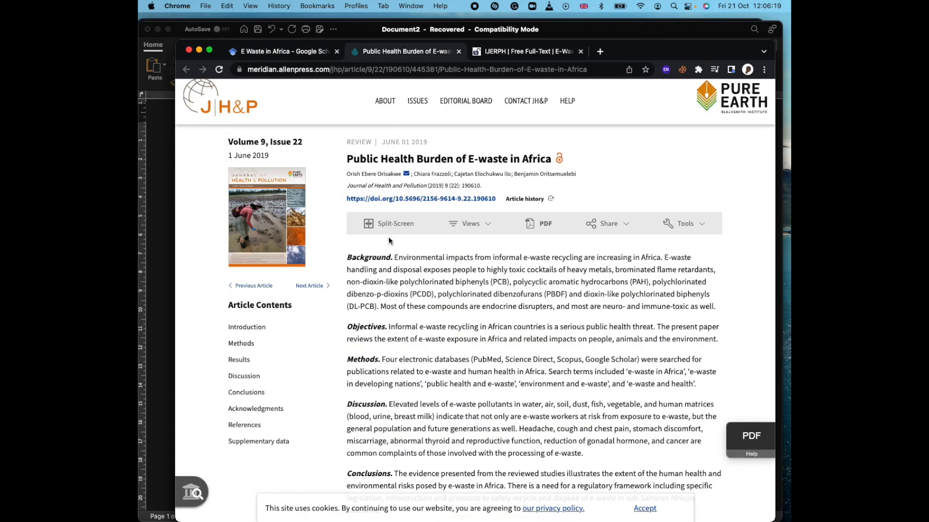
{"action": "scroll", "coordinate": [347, 271], "scroll_direction": "down", "scroll_amount": 3}
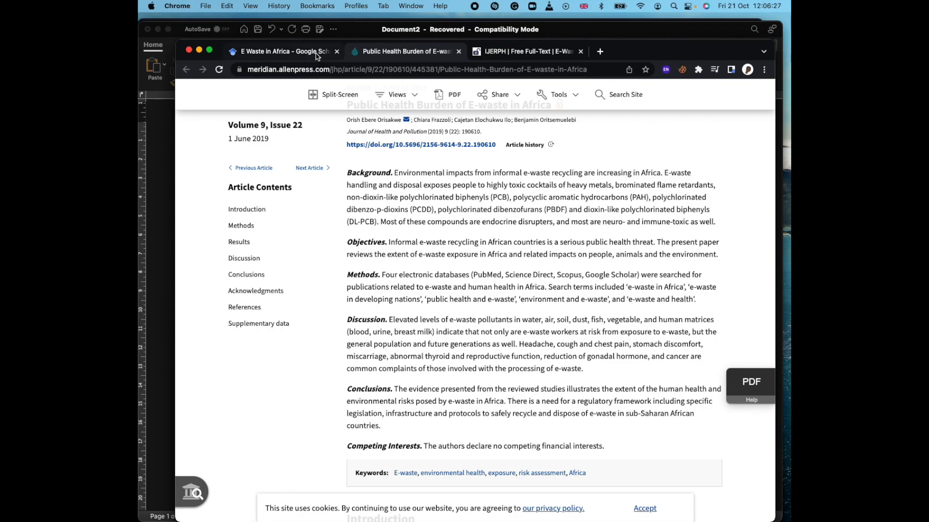
{"action": "scroll", "coordinate": [409, 260], "scroll_direction": "down", "scroll_amount": 15}
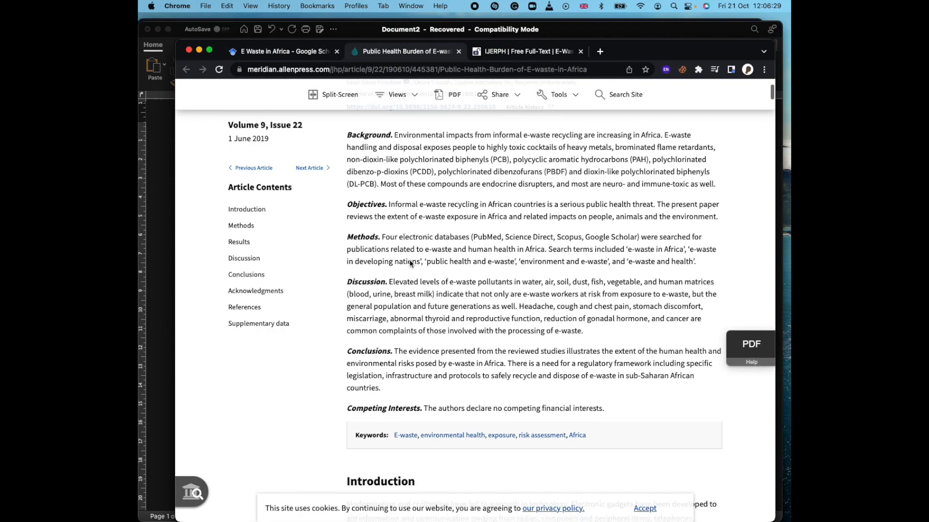
{"action": "scroll", "coordinate": [409, 259], "scroll_direction": "up", "scroll_amount": 15}
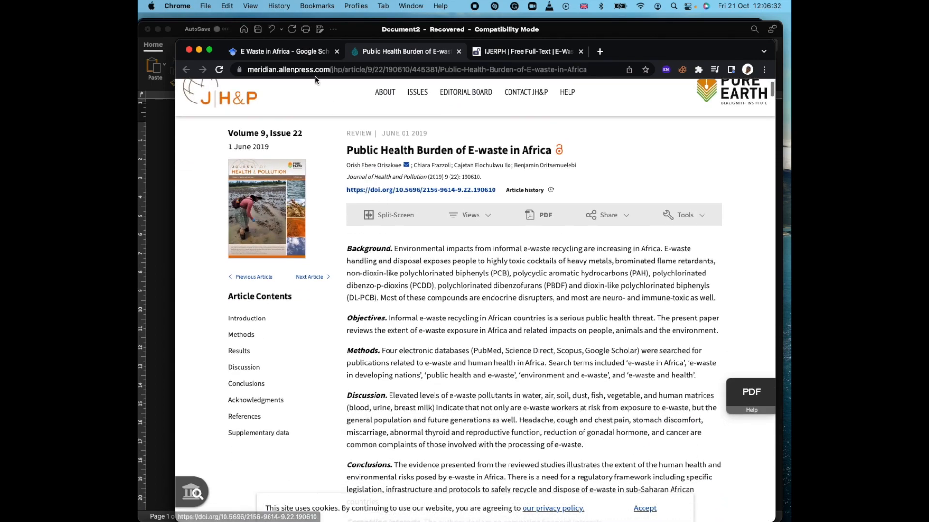
{"action": "left_click", "coordinate": [298, 56]}
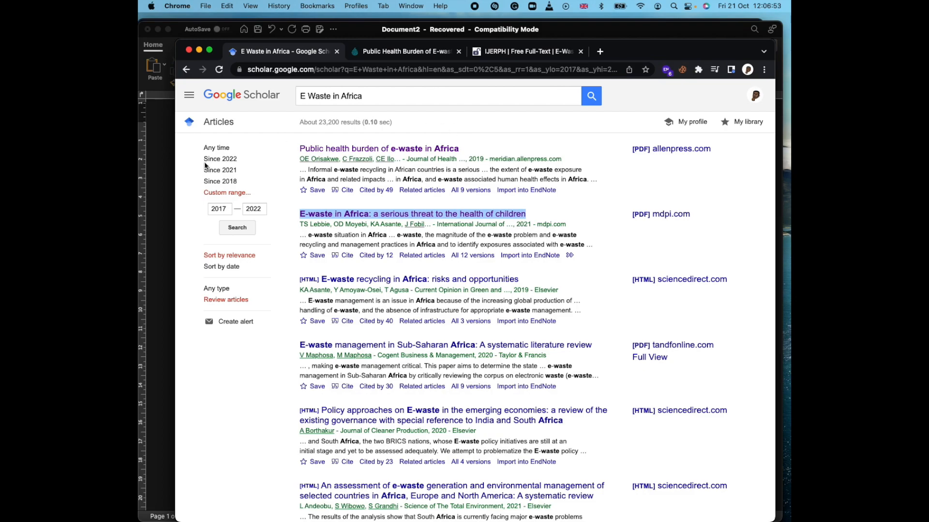
Switch to the Word document and add "(365 preferably)" after Microsoft Office in the software list, correcting the spelling.
{"action": "key", "text": "ctrl+Up"}
{"action": "left_click", "coordinate": [294, 373]}
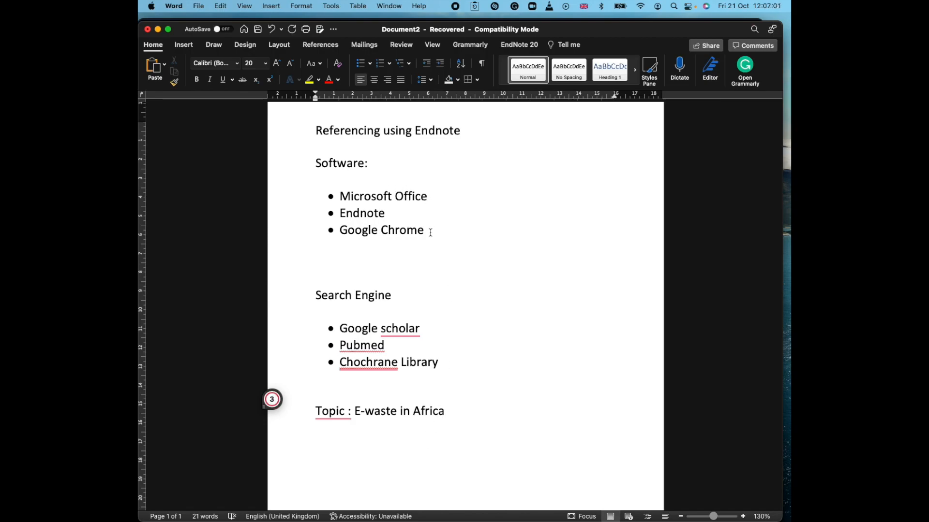
{"action": "left_click", "coordinate": [431, 197]}
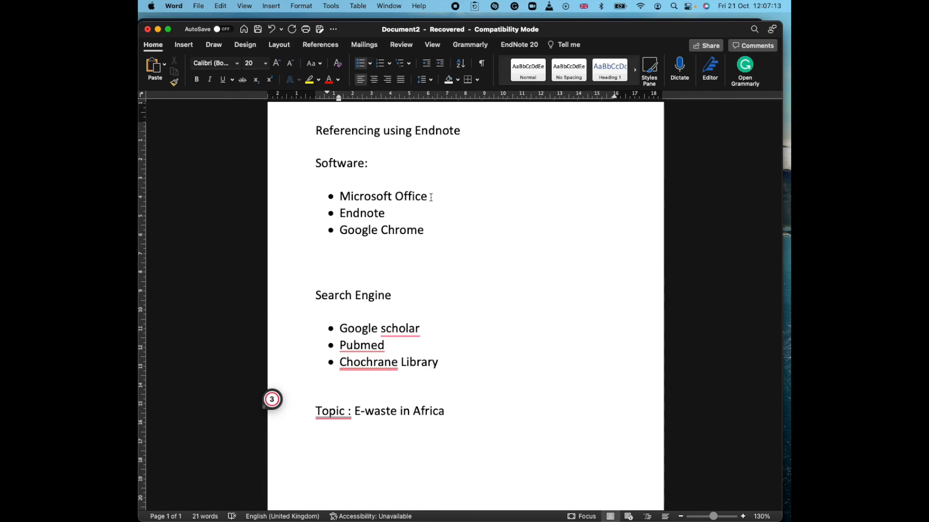
{"action": "type", "text": "("}
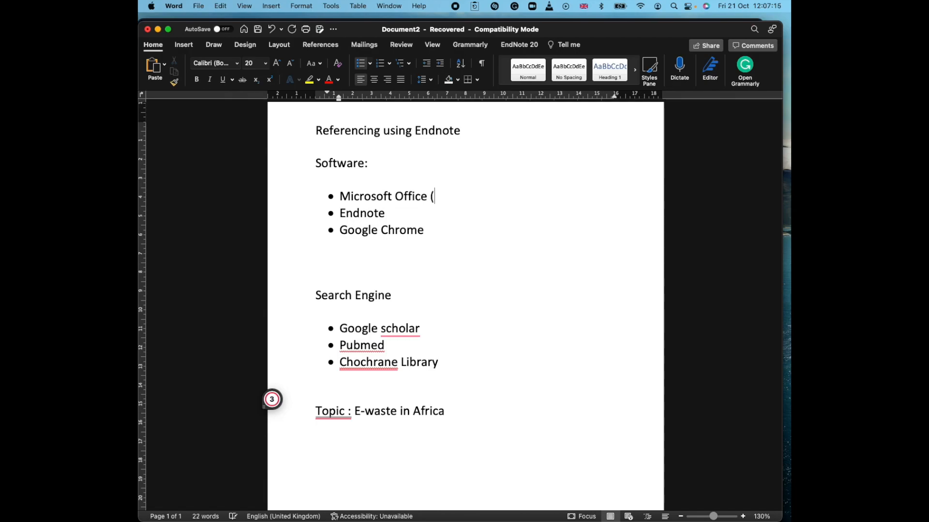
{"action": "type", "text": "365 prefe"}
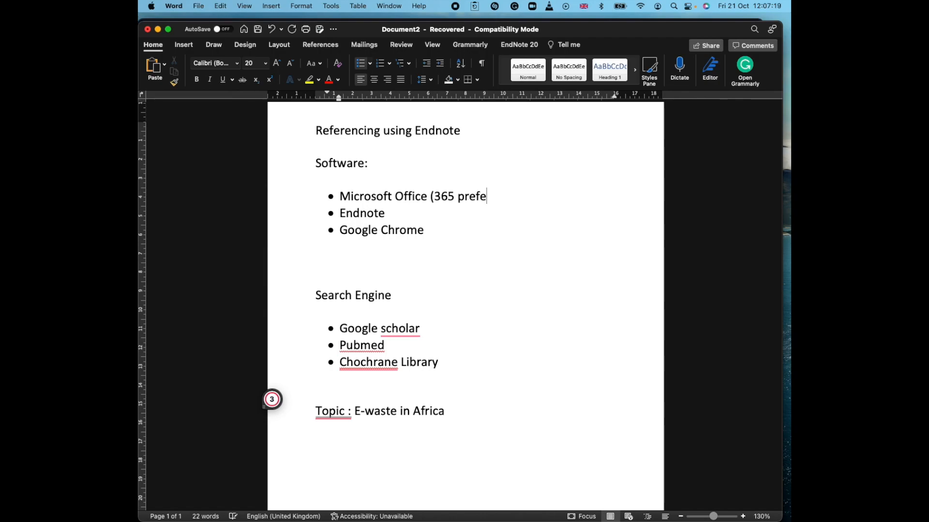
{"action": "type", "text": "rrably)"}
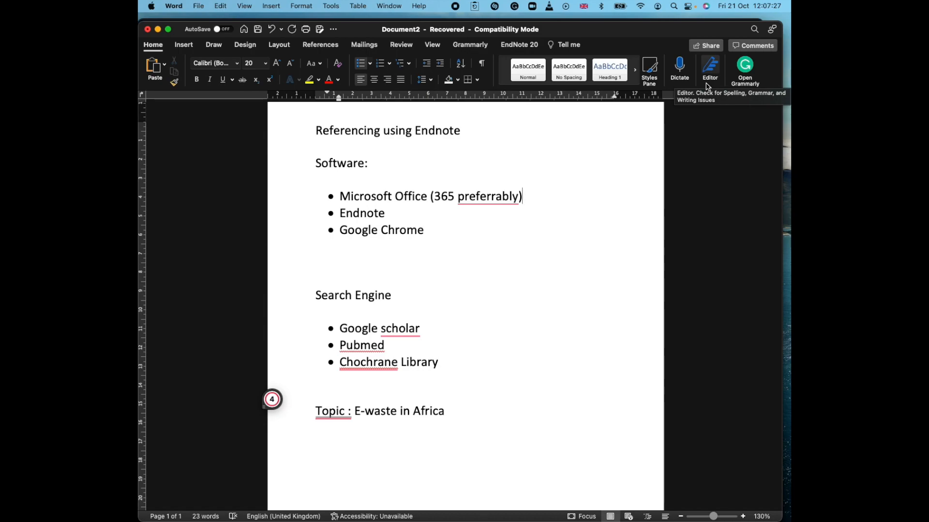
{"action": "mouse_move", "coordinate": [491, 198]}
{"action": "left_click", "coordinate": [496, 215]}
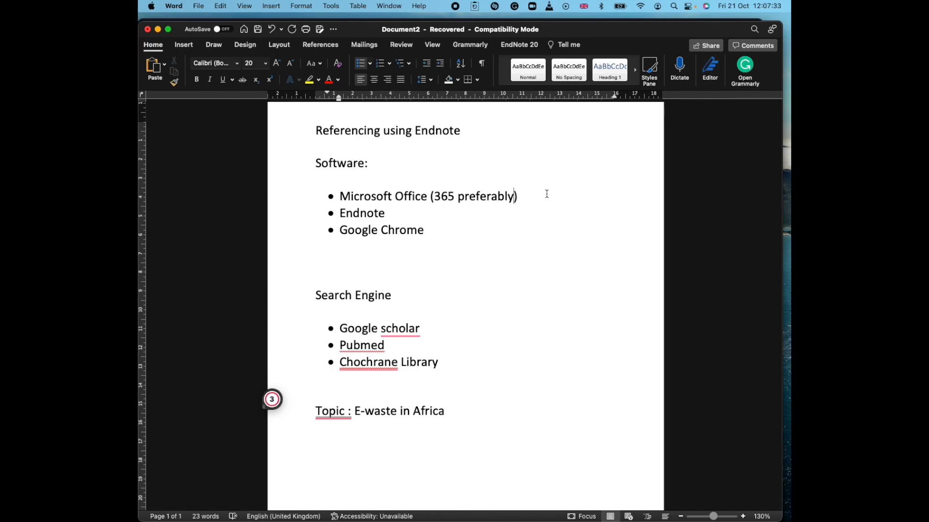
Show the EndNote 20 tools in Word and browse the additional citation styles from AAA Style Guide to the BMC journals without choosing one.
{"action": "left_click", "coordinate": [391, 214]}
{"action": "left_click", "coordinate": [530, 47]}
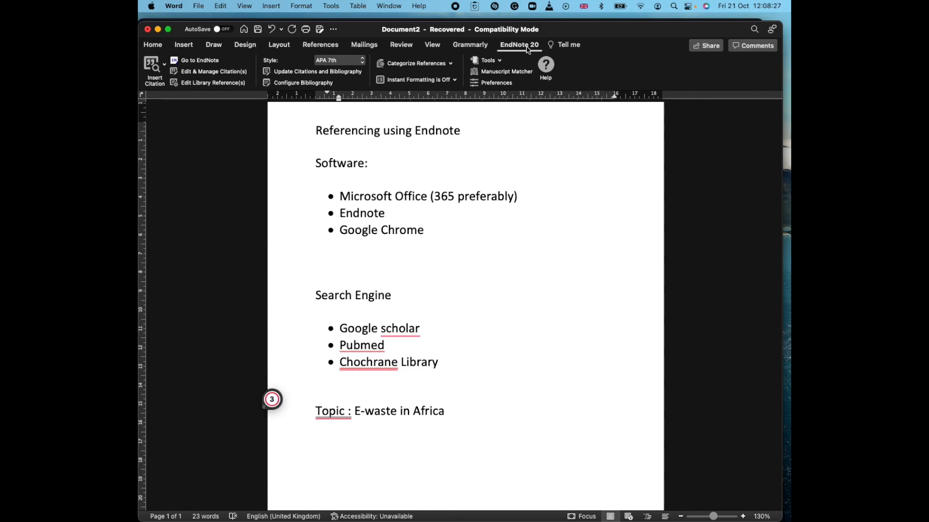
{"action": "left_click", "coordinate": [342, 64]}
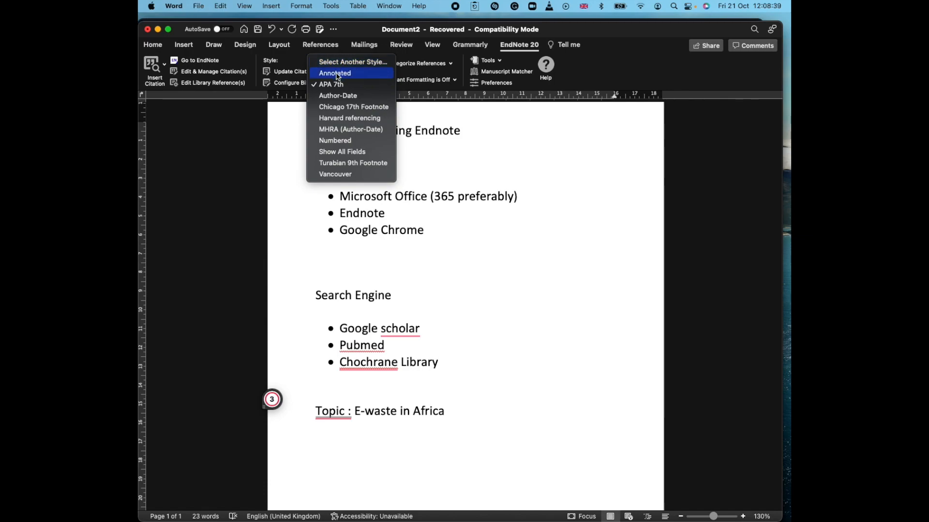
{"action": "left_click", "coordinate": [353, 62]}
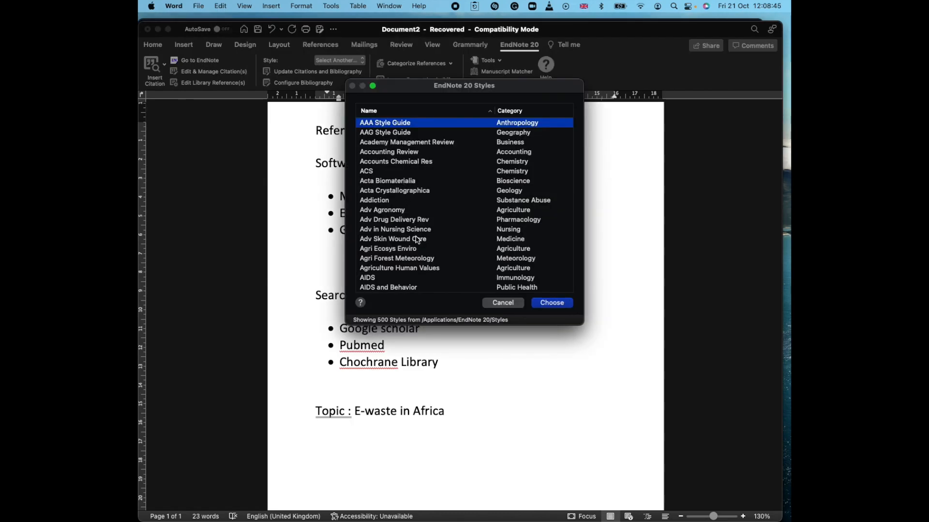
{"action": "scroll", "coordinate": [417, 240], "scroll_direction": "down", "scroll_amount": 10}
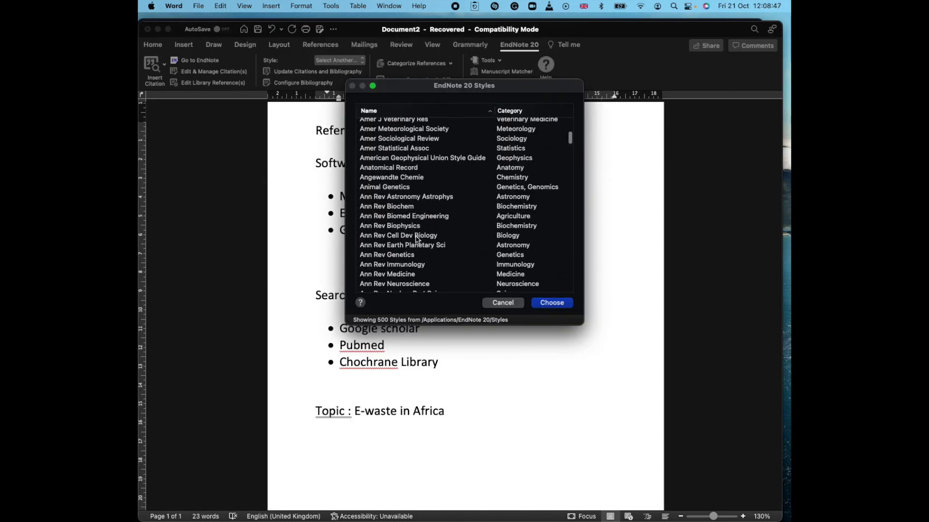
{"action": "scroll", "coordinate": [405, 264], "scroll_direction": "down", "scroll_amount": 3}
{"action": "scroll", "coordinate": [405, 263], "scroll_direction": "down", "scroll_amount": 6}
{"action": "scroll", "coordinate": [405, 263], "scroll_direction": "down", "scroll_amount": 2}
{"action": "scroll", "coordinate": [413, 265], "scroll_direction": "down", "scroll_amount": 4}
{"action": "scroll", "coordinate": [414, 265], "scroll_direction": "down", "scroll_amount": 7}
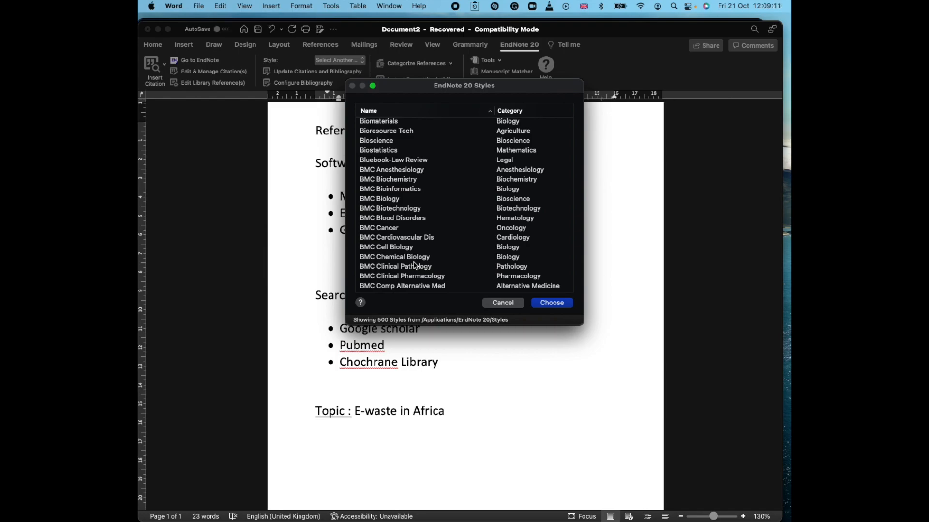
{"action": "left_click", "coordinate": [499, 303]}
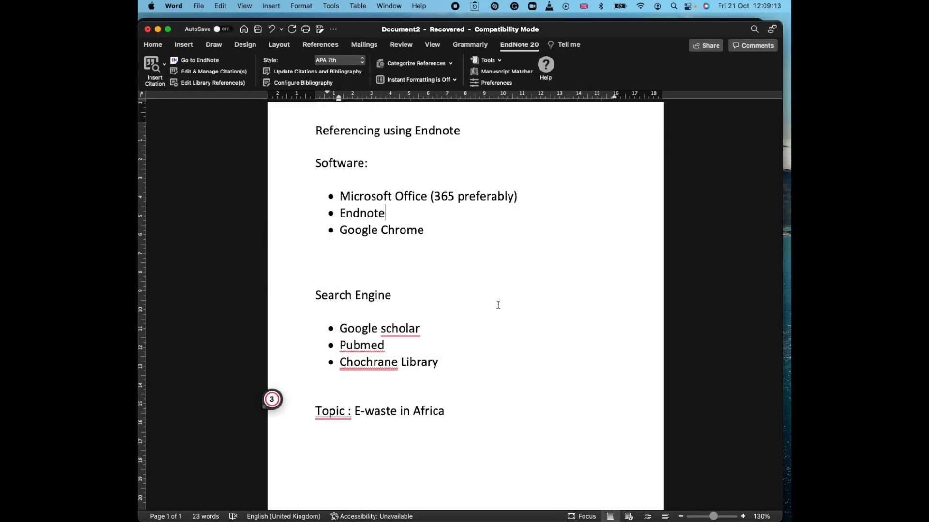
Reopen the full EndNote style list, browse down to the Harvard styles, and close it without changing the style.
{"action": "left_click", "coordinate": [339, 60]}
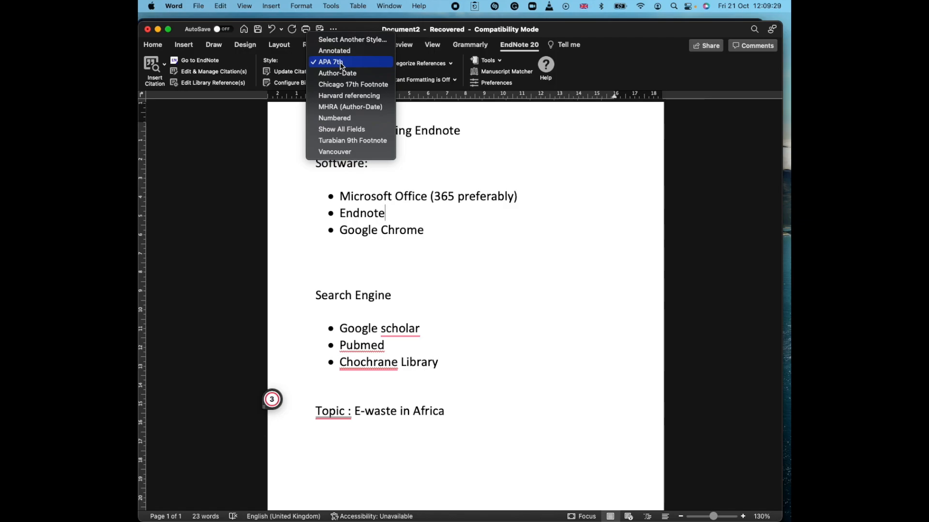
{"action": "left_click", "coordinate": [356, 40]}
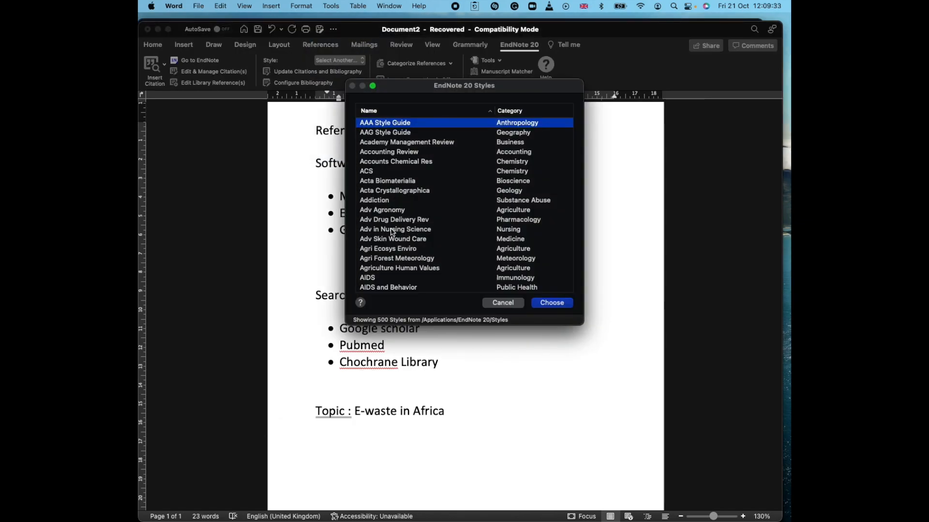
{"action": "scroll", "coordinate": [392, 232], "scroll_direction": "down", "scroll_amount": 5}
{"action": "scroll", "coordinate": [392, 232], "scroll_direction": "down", "scroll_amount": 10}
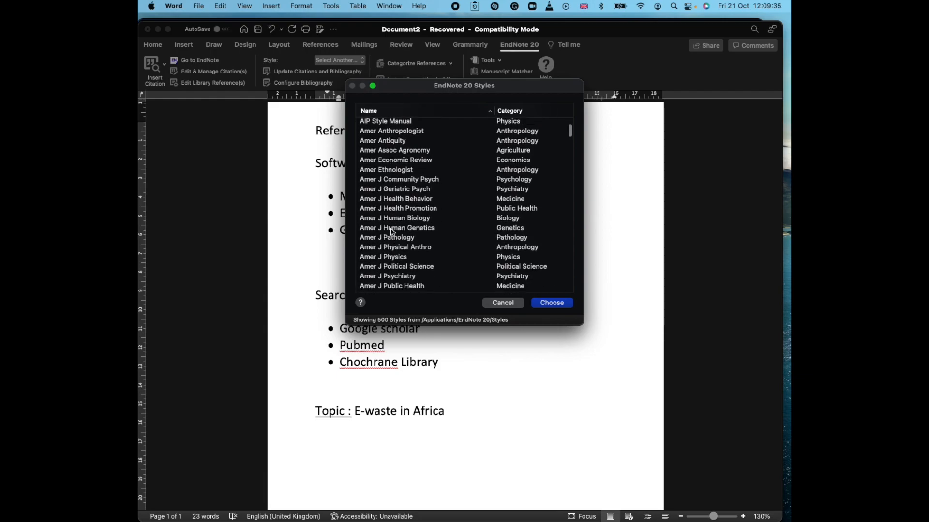
{"action": "scroll", "coordinate": [392, 233], "scroll_direction": "down", "scroll_amount": 1}
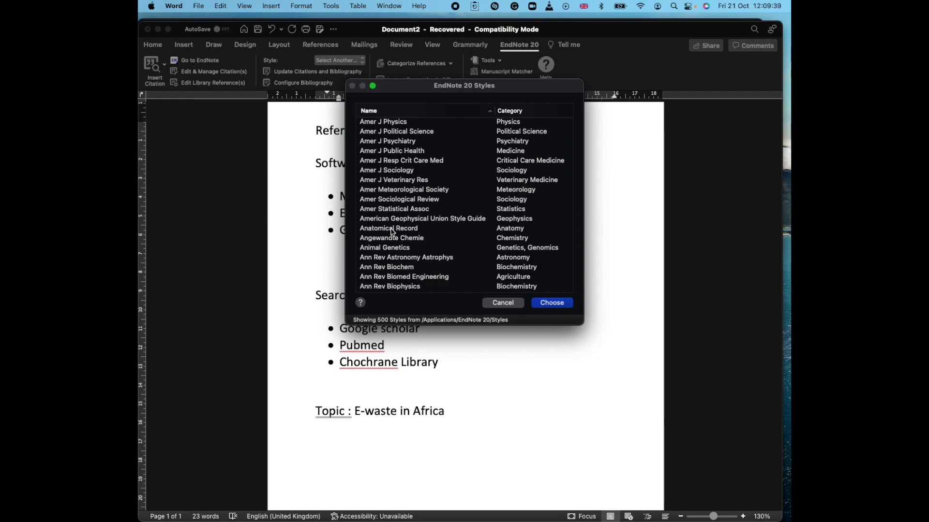
{"action": "scroll", "coordinate": [392, 232], "scroll_direction": "down", "scroll_amount": 15}
{"action": "scroll", "coordinate": [393, 232], "scroll_direction": "down", "scroll_amount": 20}
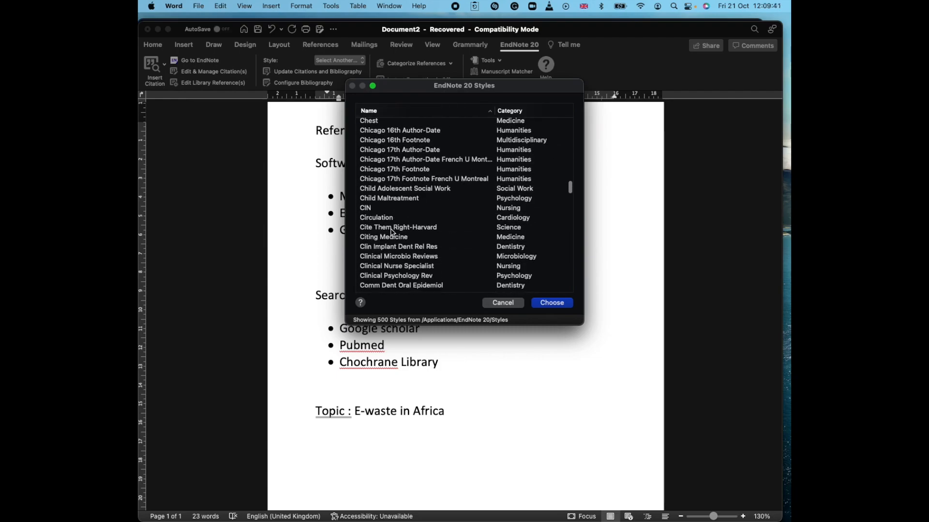
{"action": "scroll", "coordinate": [393, 232], "scroll_direction": "down", "scroll_amount": 3}
{"action": "scroll", "coordinate": [392, 233], "scroll_direction": "up", "scroll_amount": 5}
{"action": "scroll", "coordinate": [392, 233], "scroll_direction": "up", "scroll_amount": 3}
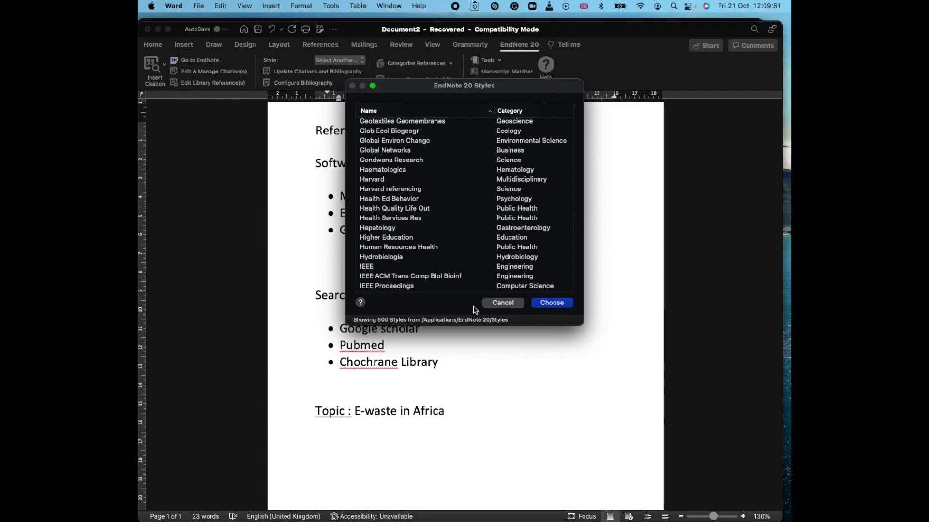
{"action": "left_click", "coordinate": [488, 304]}
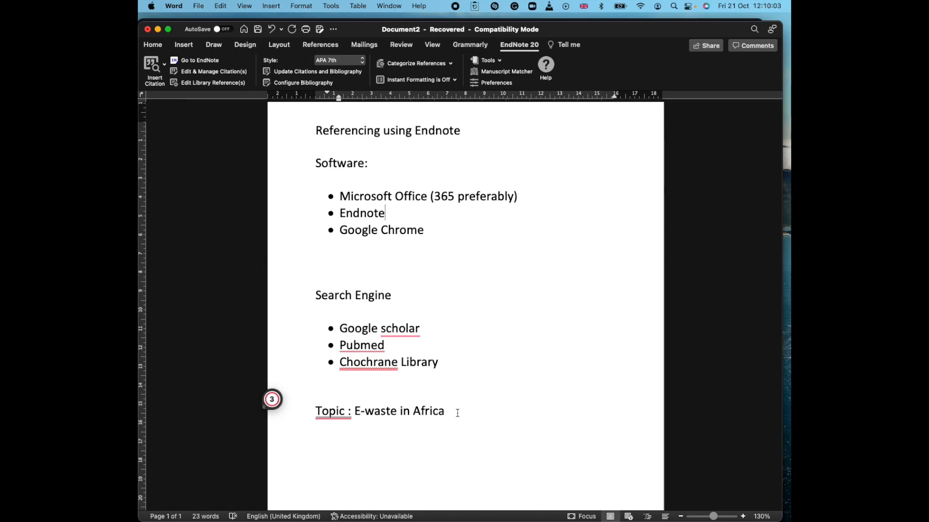
Switch to the EndNote 20 library "My EndNote Library-Tutorial1".
{"action": "key", "text": "ctrl+Up"}
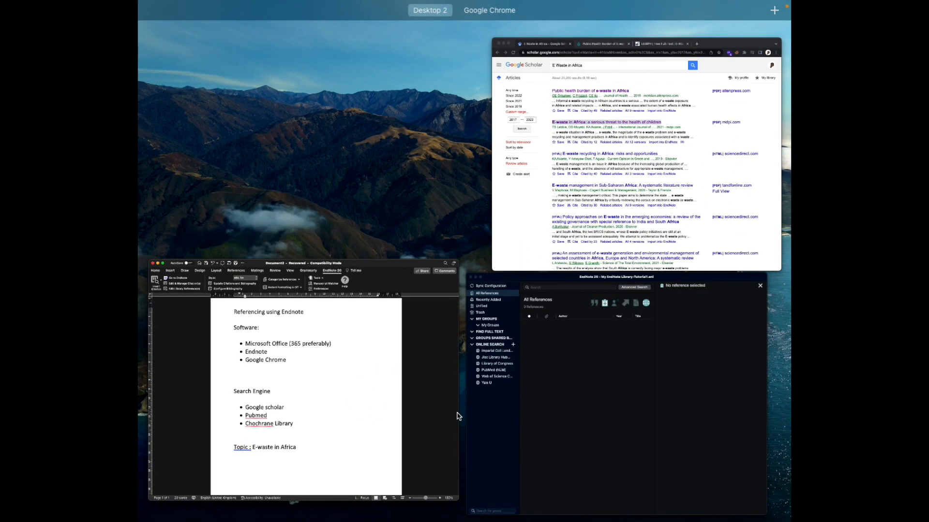
{"action": "left_click", "coordinate": [586, 372]}
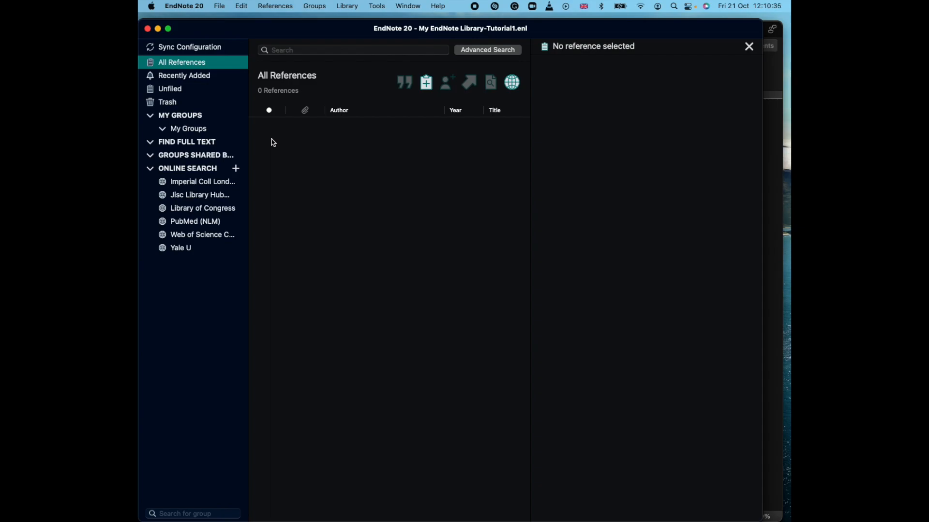
Show the dialog for creating a new reference library and its save locations, and cancel it without creating a library.
{"action": "left_click", "coordinate": [220, 7]}
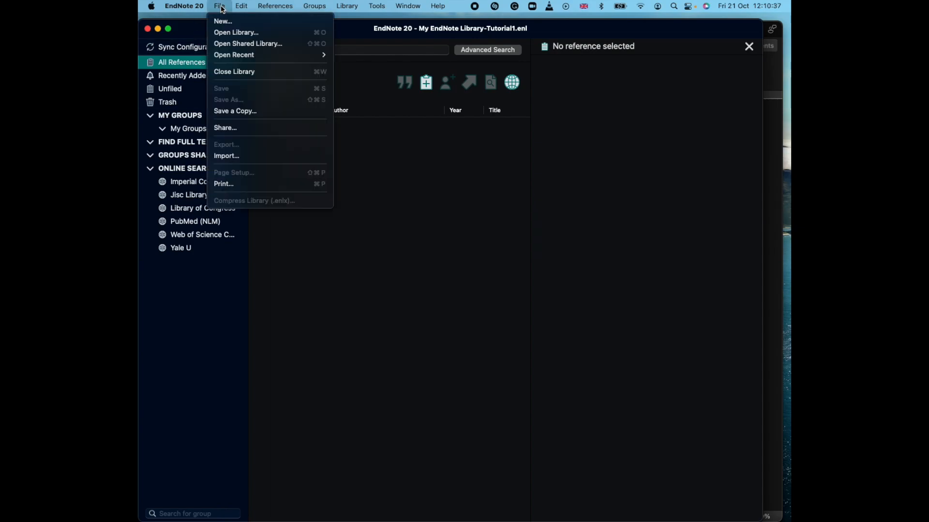
{"action": "left_click", "coordinate": [223, 22]}
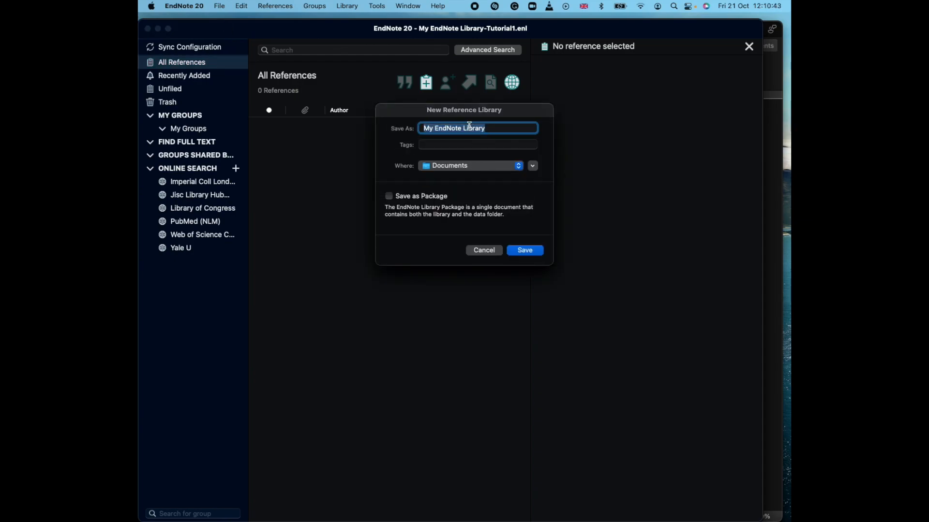
{"action": "left_click", "coordinate": [450, 168]}
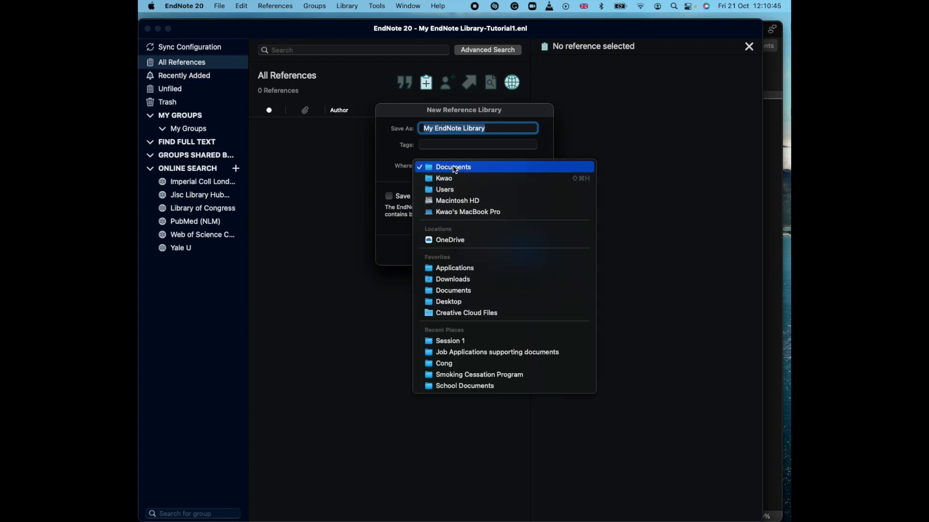
{"action": "left_click", "coordinate": [450, 168]}
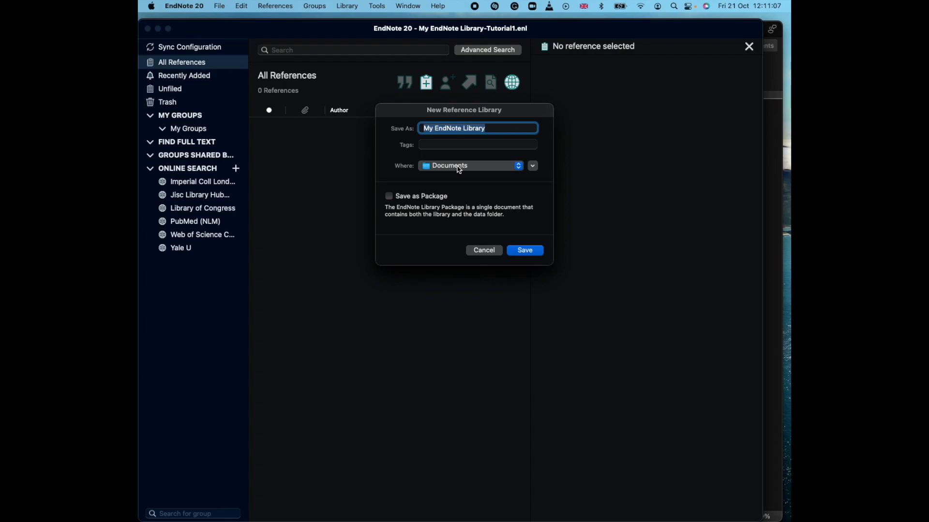
{"action": "left_click", "coordinate": [484, 251]}
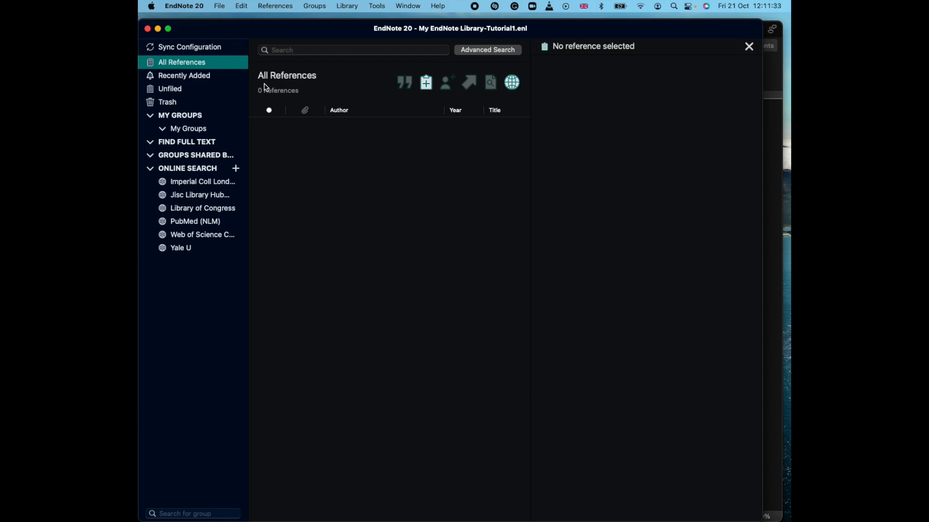
Switch to Chrome, review the two open e-waste article pages, and return to the Google Scholar results.
{"action": "key", "text": "ctrl+Up"}
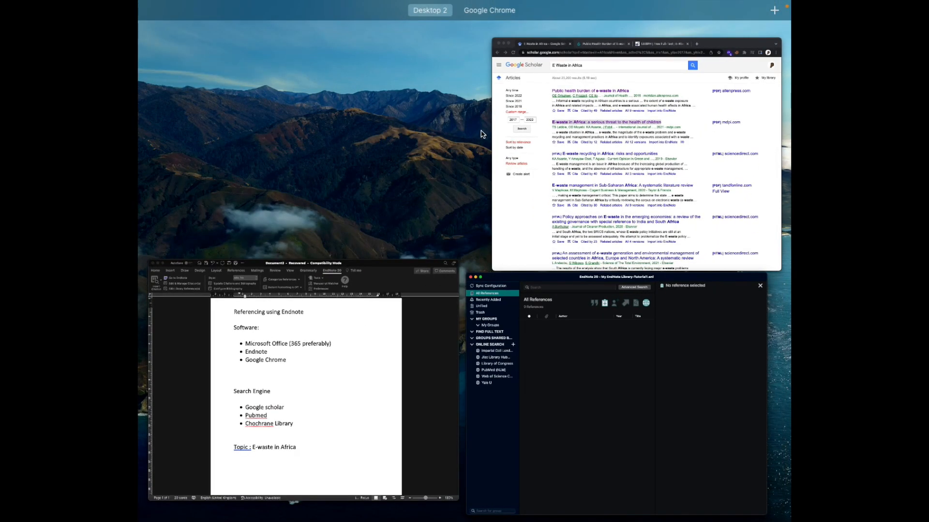
{"action": "left_click", "coordinate": [503, 211]}
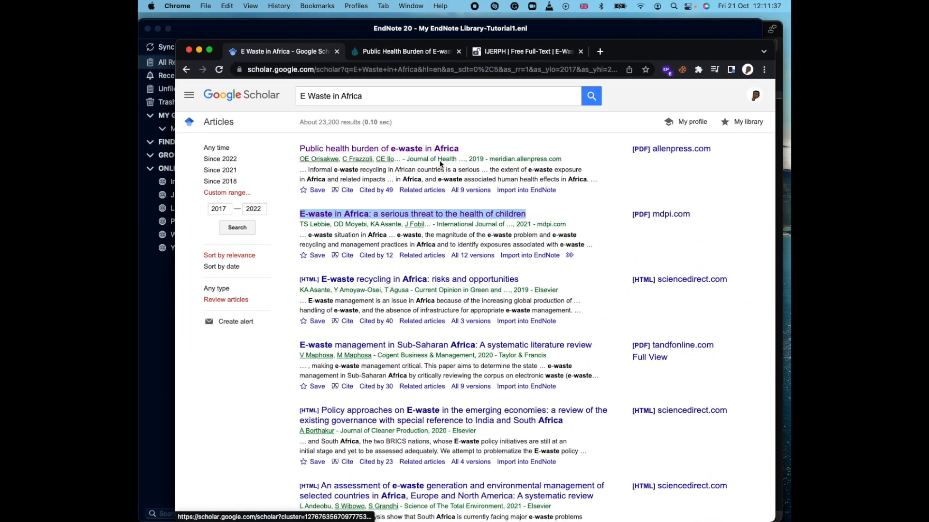
{"action": "left_click", "coordinate": [396, 52]}
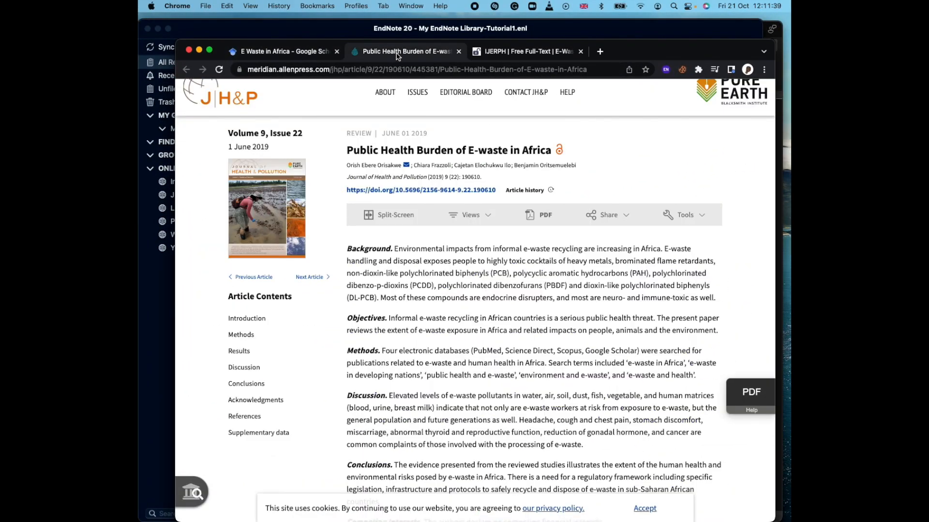
{"action": "left_click", "coordinate": [503, 53]}
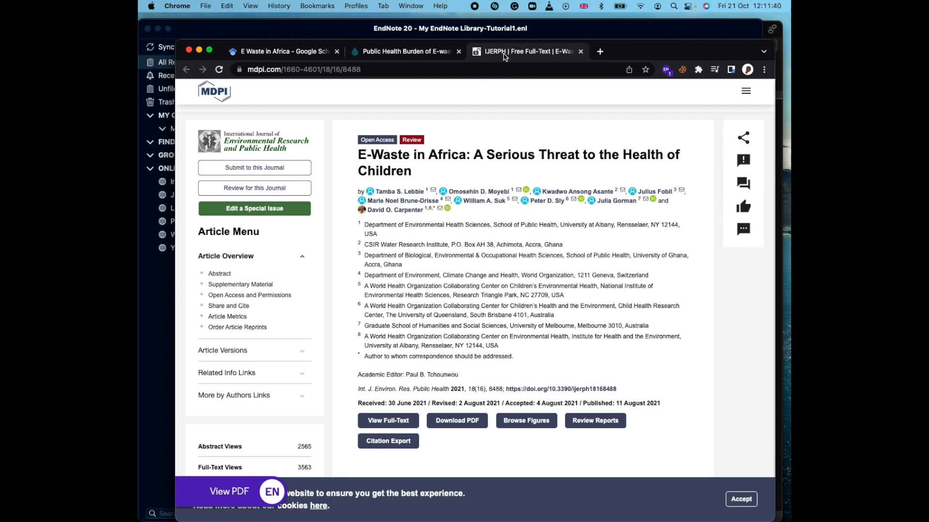
{"action": "left_click", "coordinate": [434, 57]}
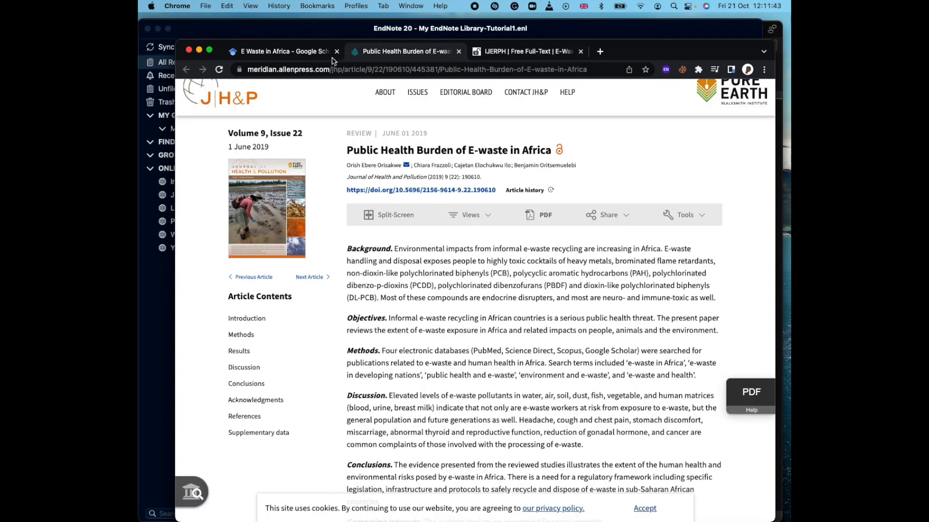
{"action": "left_click", "coordinate": [294, 55]}
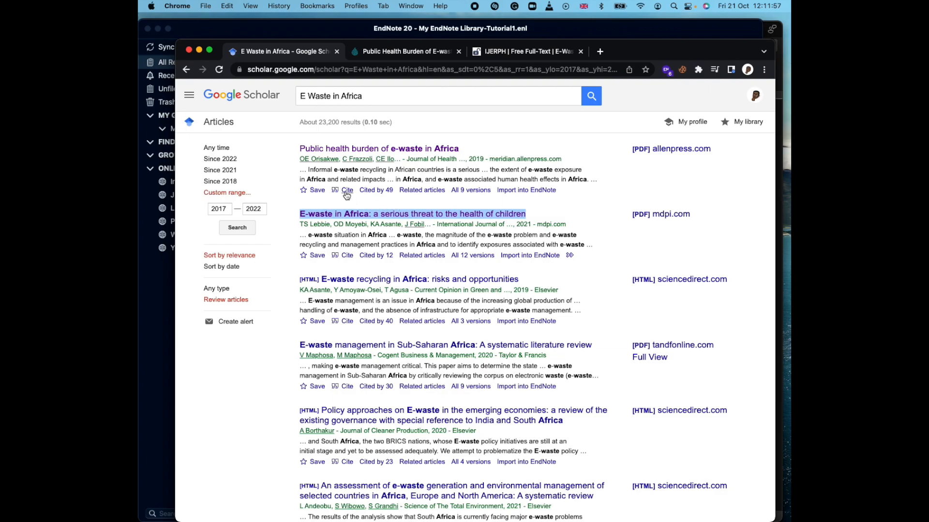
Export the citation for "Public health burden of e-waste in Africa" from Google Scholar to the EndNote library and check the imported title.
{"action": "left_click", "coordinate": [347, 192]}
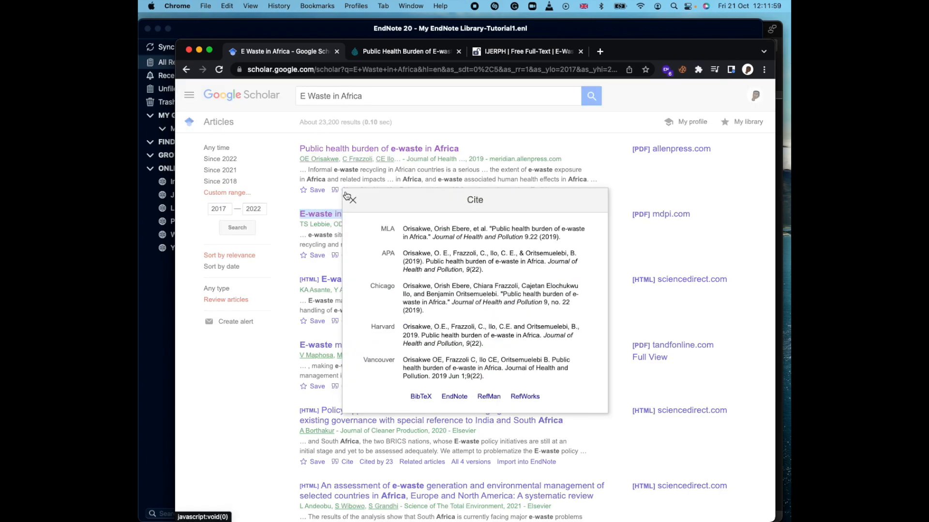
{"action": "left_click", "coordinate": [454, 397]}
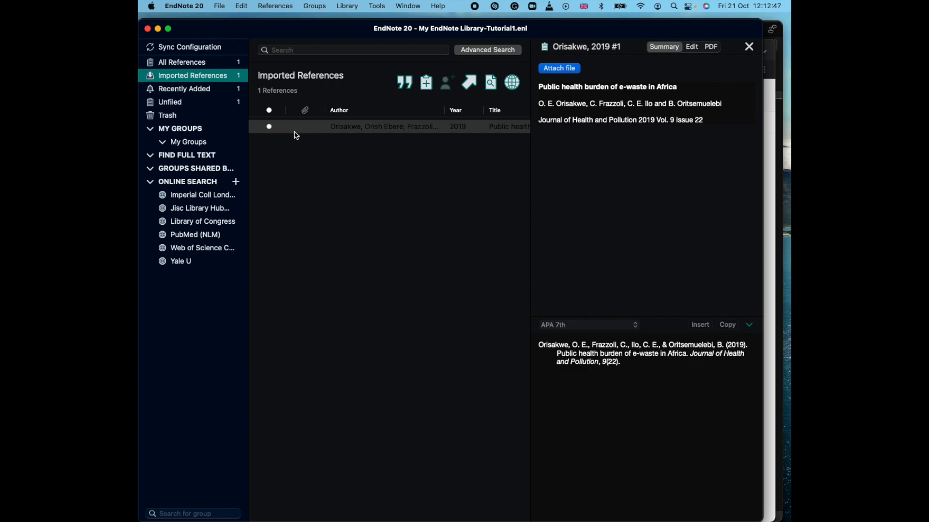
{"action": "scroll", "coordinate": [387, 133], "scroll_direction": "right", "scroll_amount": 3}
{"action": "scroll", "coordinate": [389, 133], "scroll_direction": "right", "scroll_amount": 4}
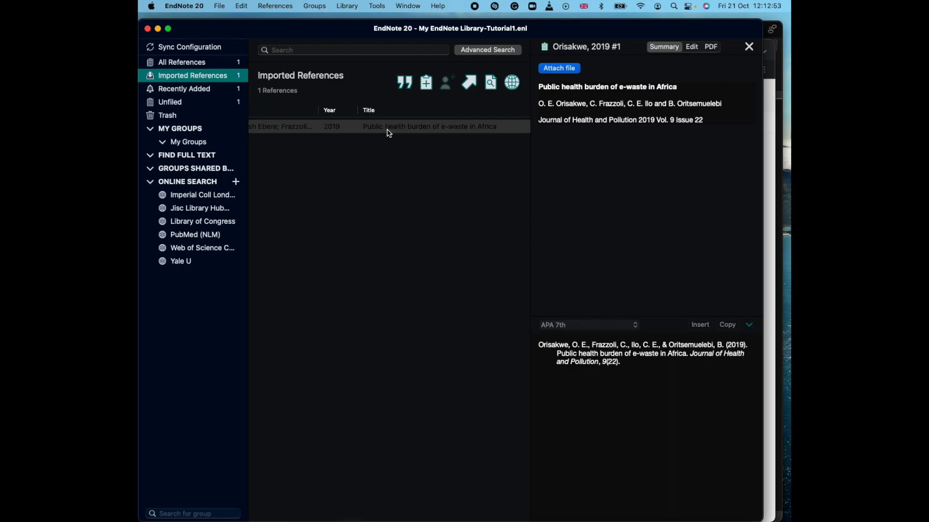
Return to Google Scholar and export the citation for "E-waste in Africa: a serious threat to the health of children" to EndNote.
{"action": "key", "text": "ctrl+Up"}
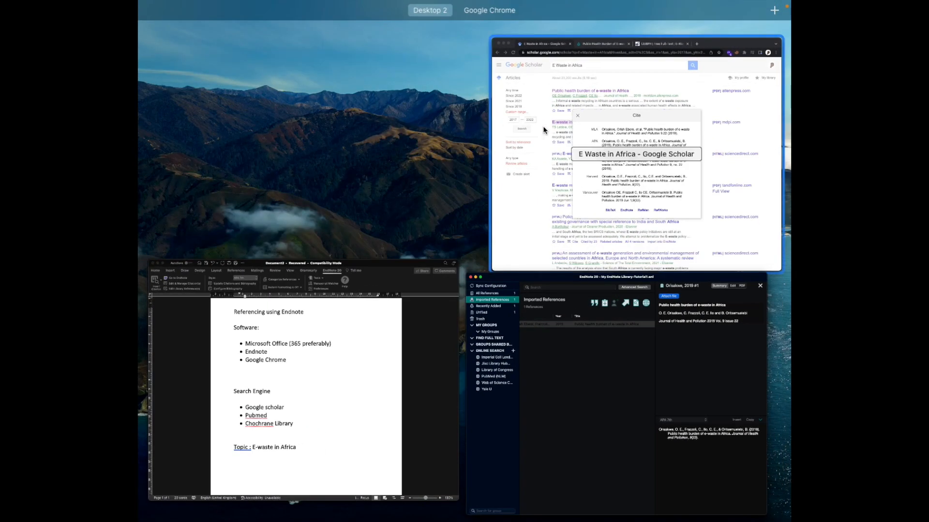
{"action": "left_click", "coordinate": [556, 140]}
{"action": "left_click", "coordinate": [352, 200]}
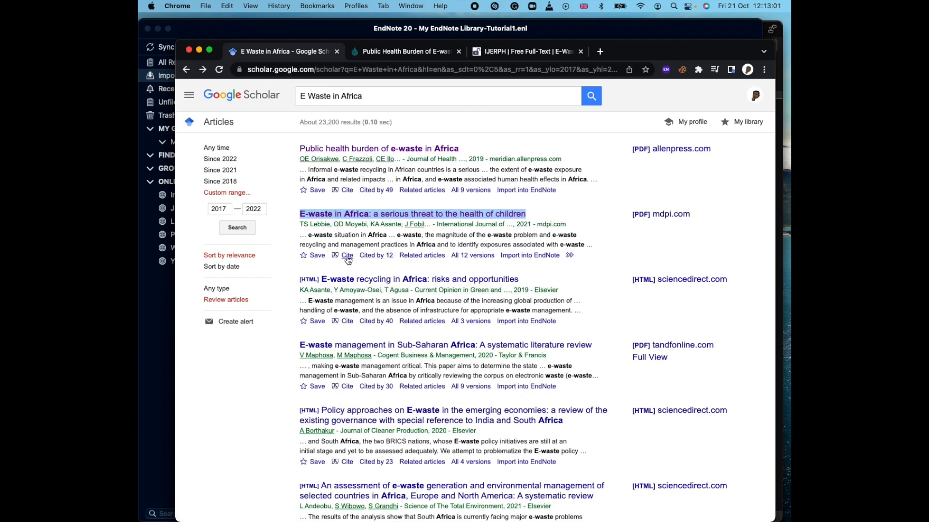
{"action": "left_click", "coordinate": [347, 257]}
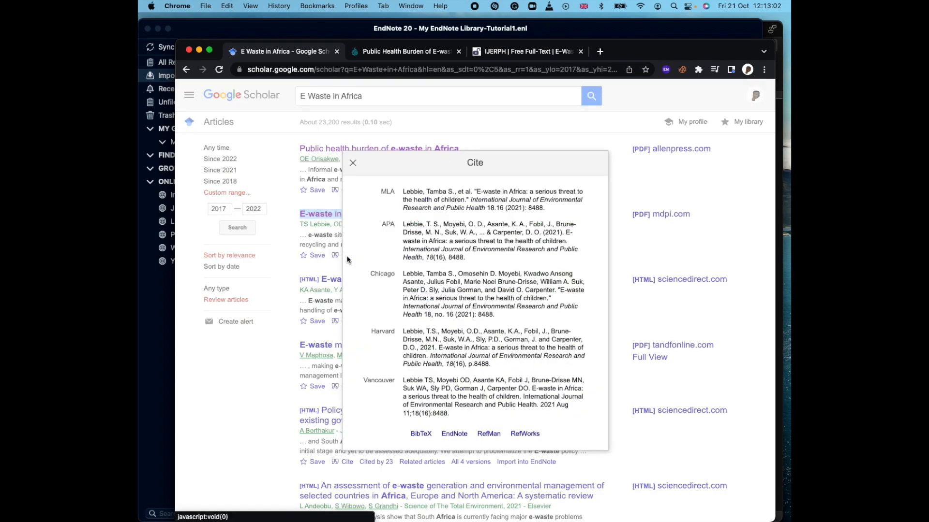
{"action": "left_click", "coordinate": [453, 433]}
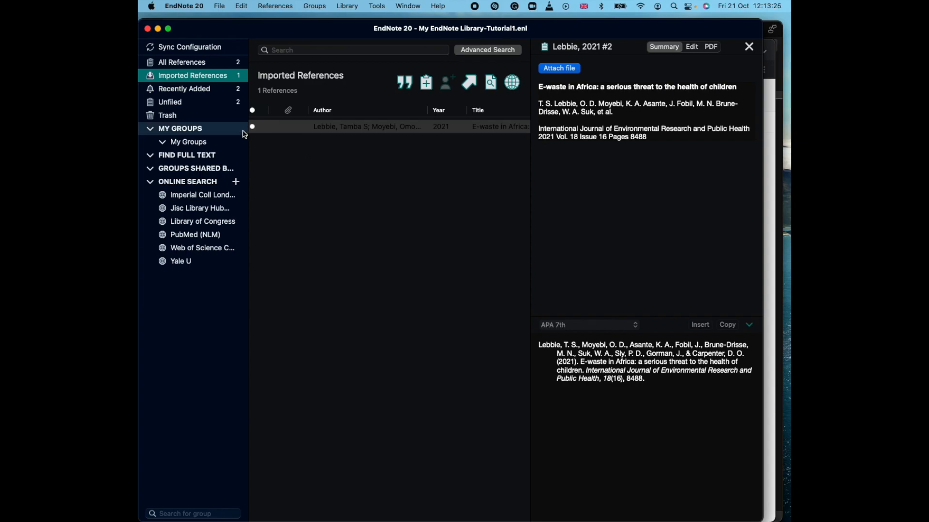
Show all references and open the DOI field of "Public health burden of e-waste in Africa" for editing.
{"action": "left_click", "coordinate": [202, 64]}
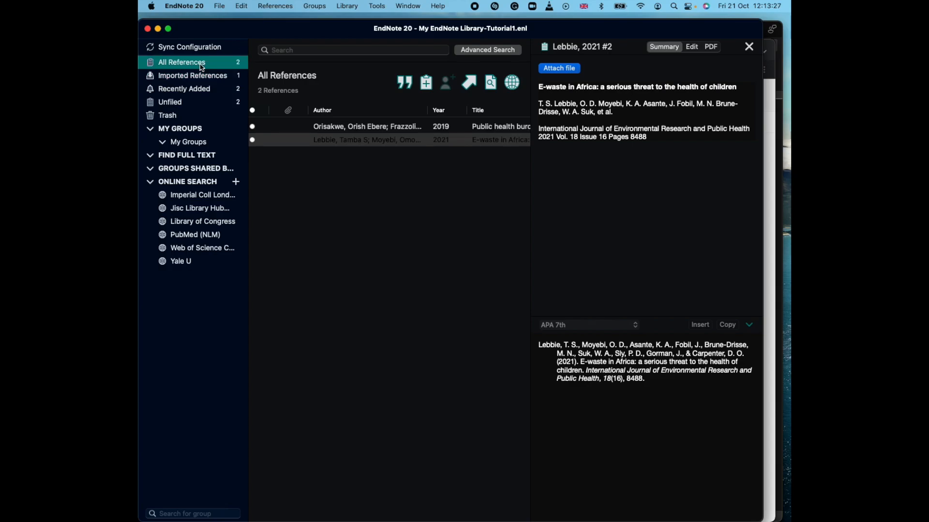
{"action": "left_click", "coordinate": [356, 127]}
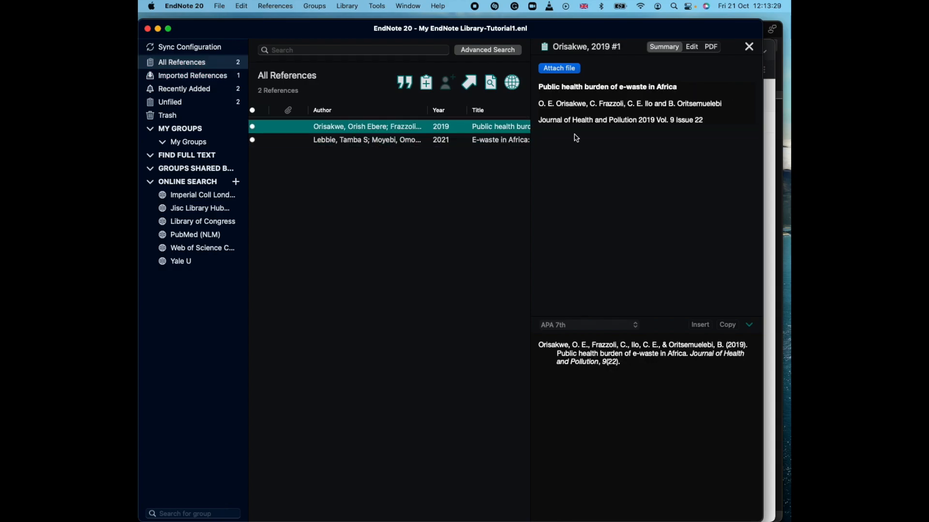
{"action": "left_click", "coordinate": [694, 49]}
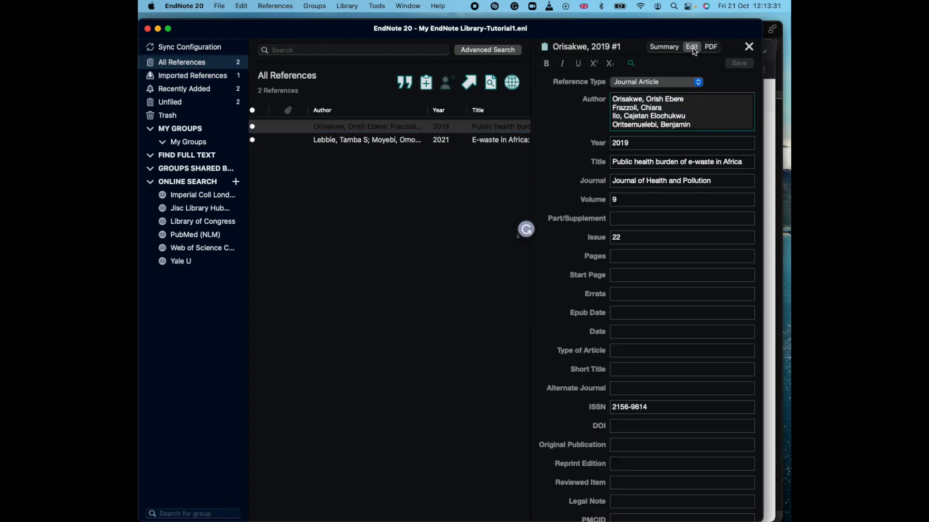
{"action": "left_click", "coordinate": [486, 128]}
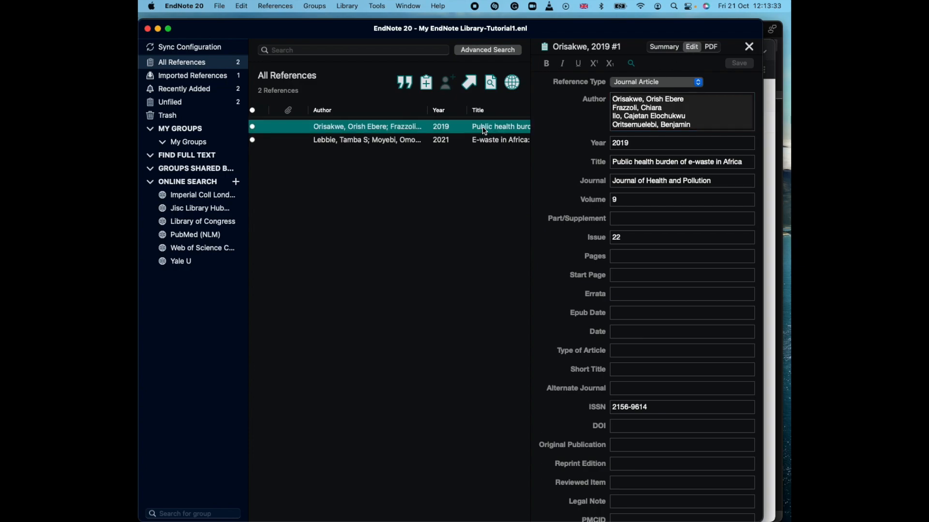
{"action": "left_click", "coordinate": [692, 47]}
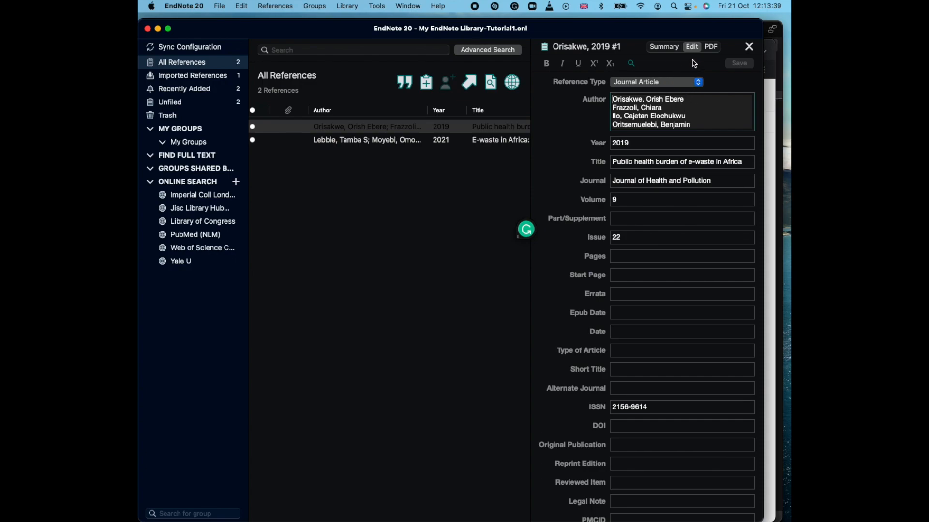
{"action": "scroll", "coordinate": [669, 215], "scroll_direction": "down", "scroll_amount": 3}
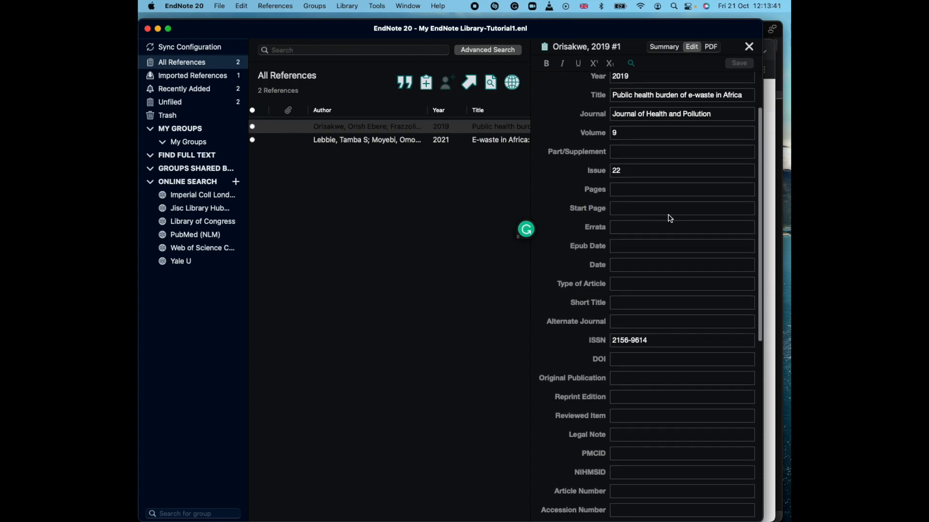
{"action": "left_click", "coordinate": [626, 364]}
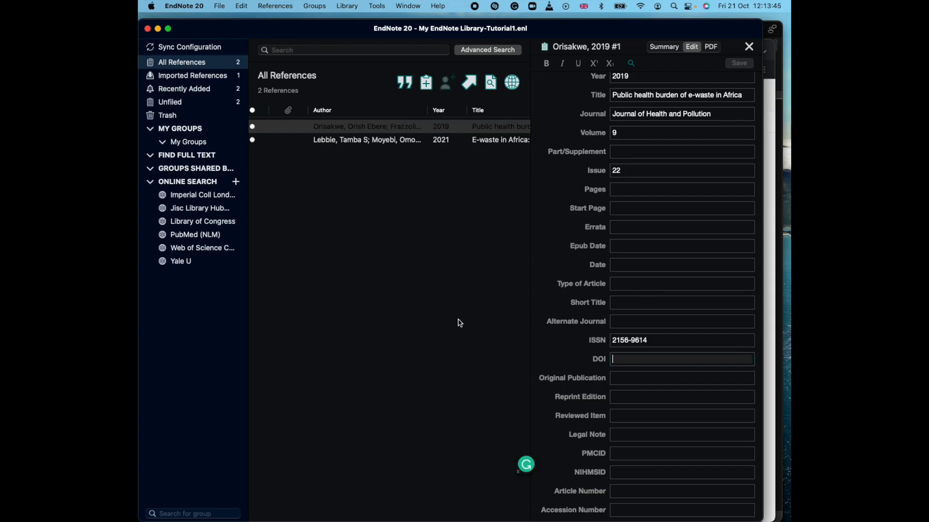
Switch to Chrome and copy the DOI link from the "Public Health Burden of E-waste in Africa" article page.
{"action": "key", "text": "ctrl+Up"}
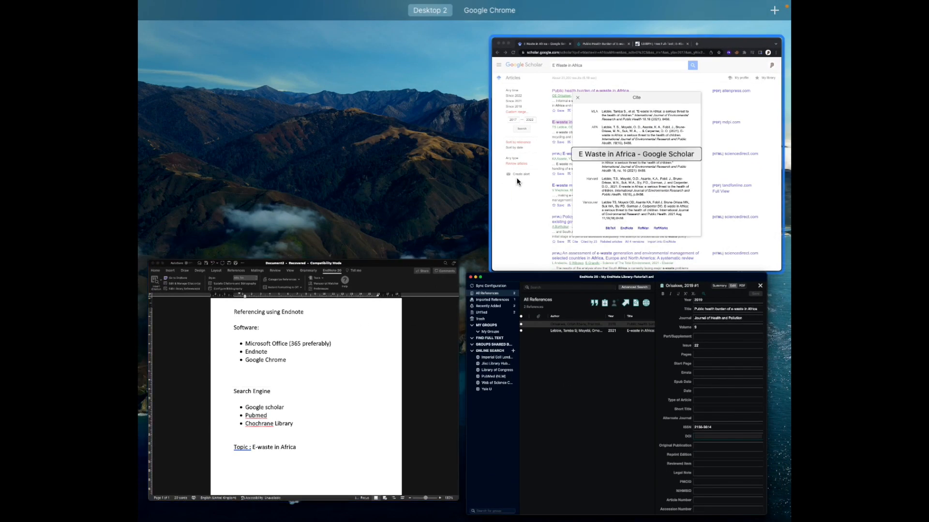
{"action": "left_click", "coordinate": [547, 175]}
{"action": "left_click", "coordinate": [353, 164]}
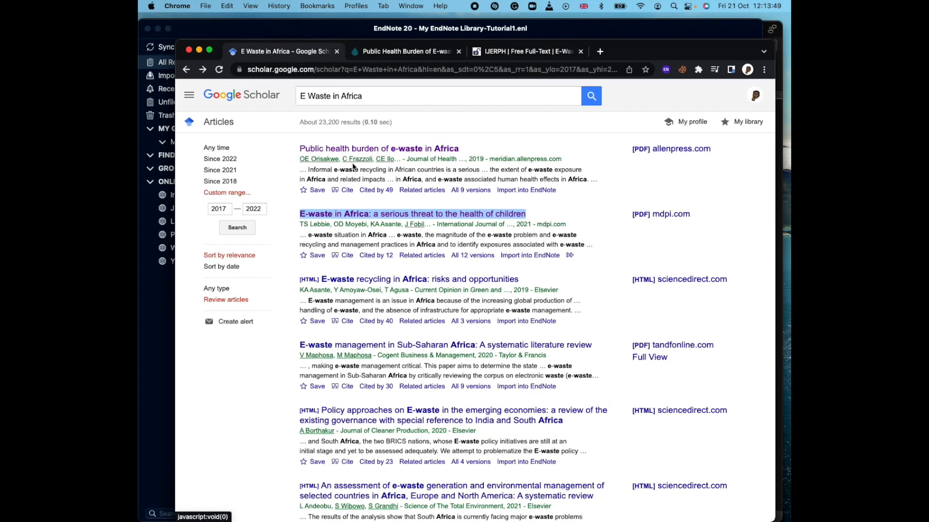
{"action": "left_click", "coordinate": [400, 53]}
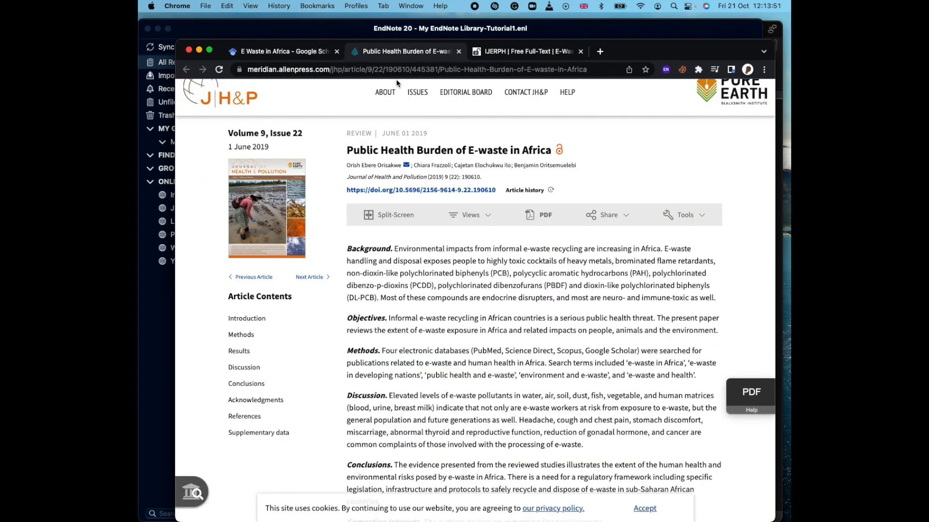
{"action": "right_click", "coordinate": [401, 193]}
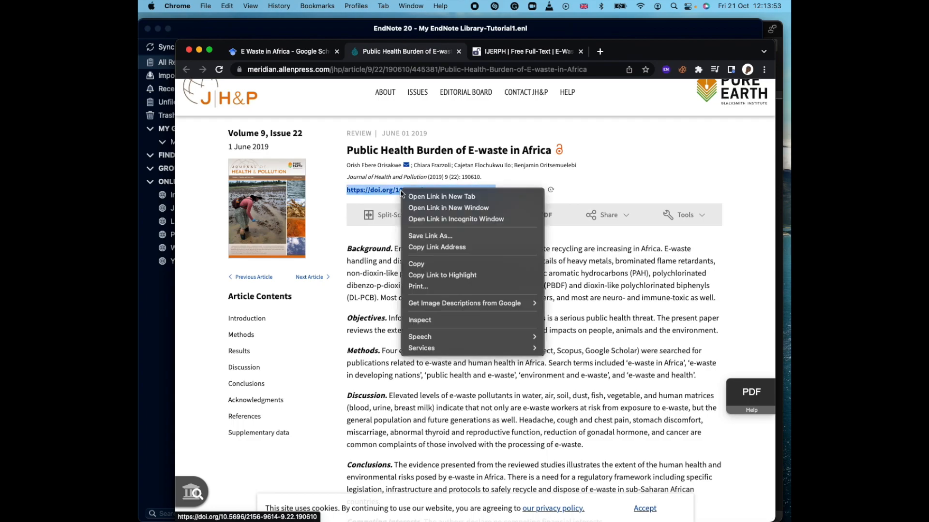
{"action": "left_click", "coordinate": [421, 264]}
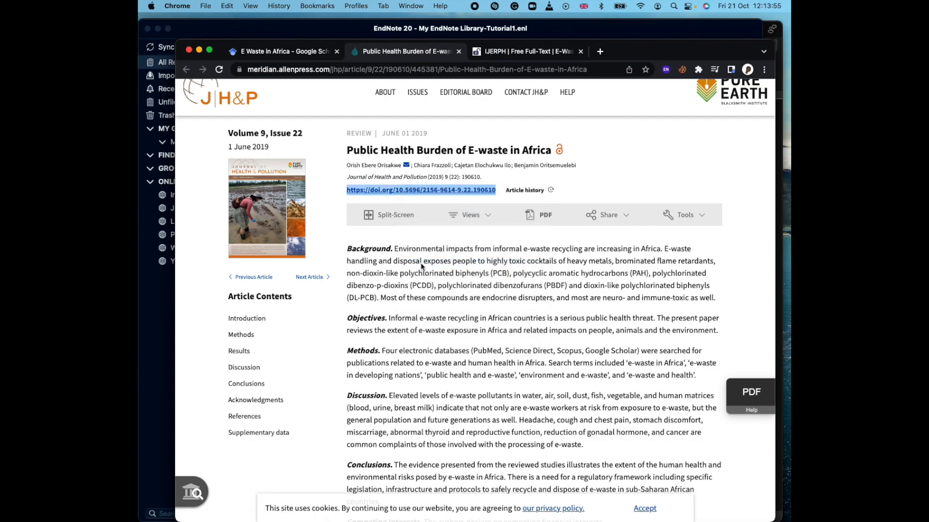
Switch back to EndNote and paste the copied link into the reference's DOI field.
{"action": "key", "text": "ctrl+Up"}
{"action": "left_click", "coordinate": [569, 424]}
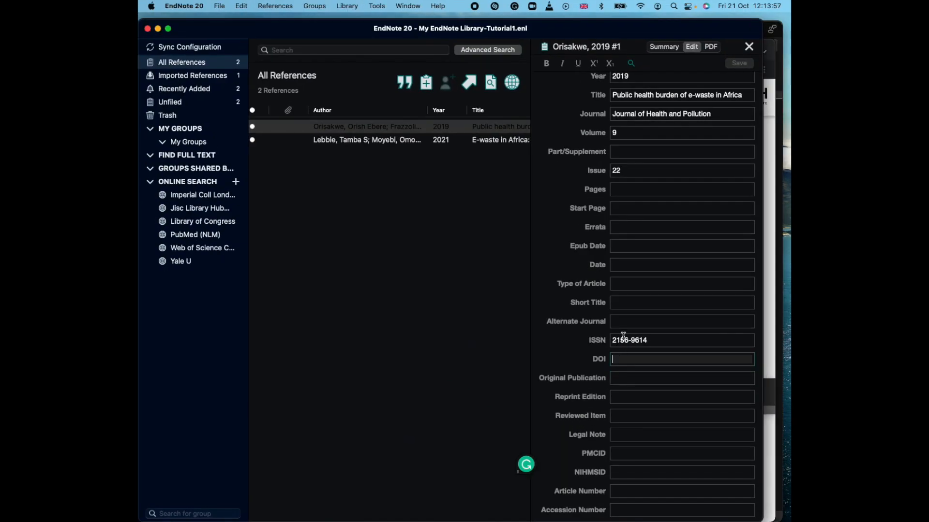
{"action": "key", "text": "super+v"}
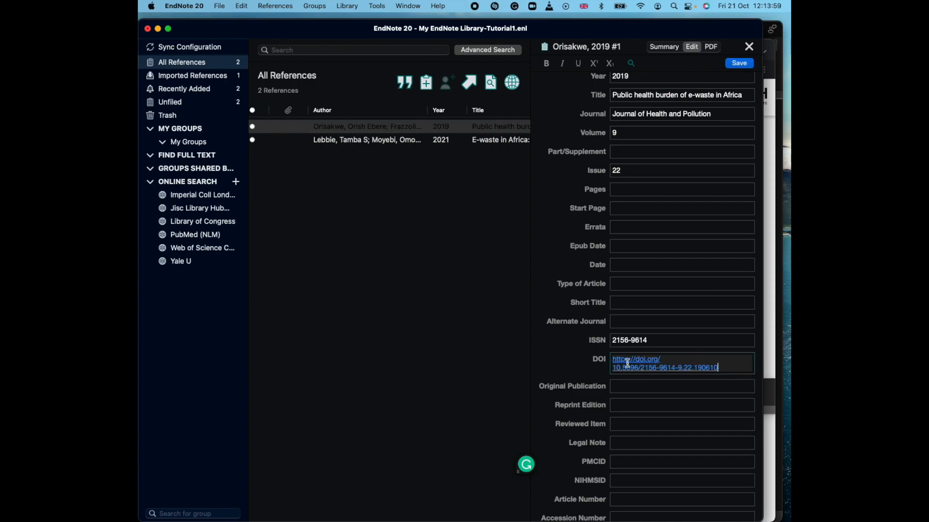
{"action": "left_click", "coordinate": [662, 358]}
{"action": "key", "text": "BackSpace"}
{"action": "key", "text": "BackSpace"}
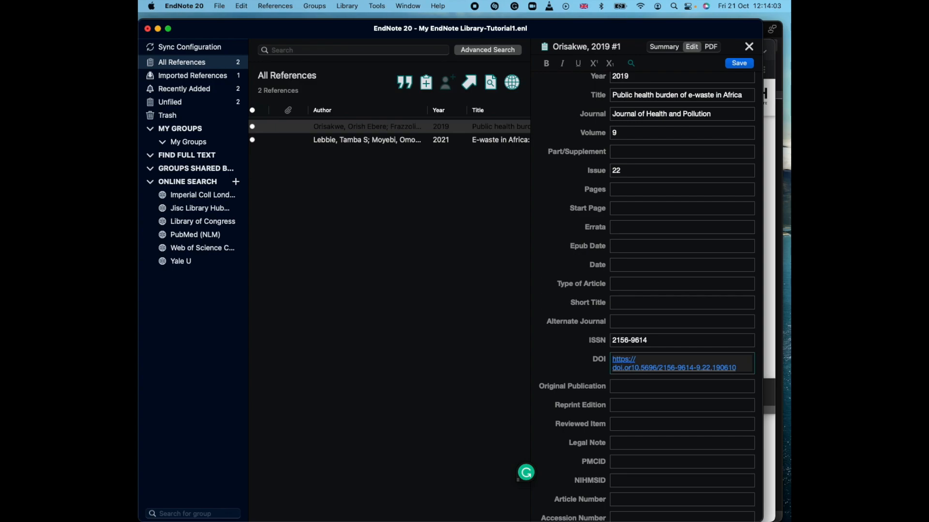
{"action": "key", "text": "BackSpace"}
{"action": "key", "text": "BackSpace"}
{"action": "key", "text": "BackSpace"}
{"action": "key", "text": "BackSpace"}
{"action": "key", "text": "BackSpace"}
{"action": "key", "text": "BackSpace"}
{"action": "key", "text": "BackSpace"}
{"action": "key", "text": "BackSpace"}
{"action": "key", "text": "BackSpace"}
{"action": "key", "text": "BackSpace"}
{"action": "key", "text": "BackSpace"}
{"action": "key", "text": "BackSpace"}
{"action": "key", "text": "BackSpace"}
{"action": "key", "text": "BackSpace"}
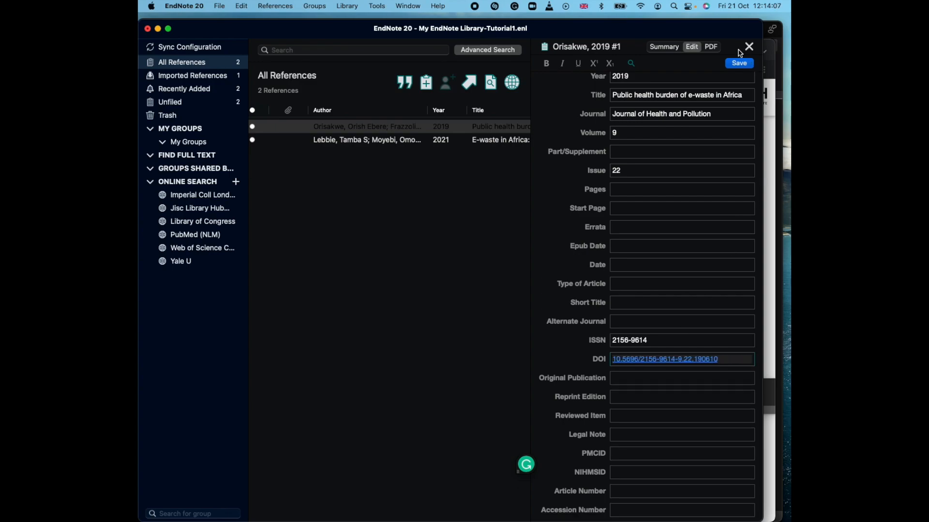
{"action": "left_click", "coordinate": [740, 63]}
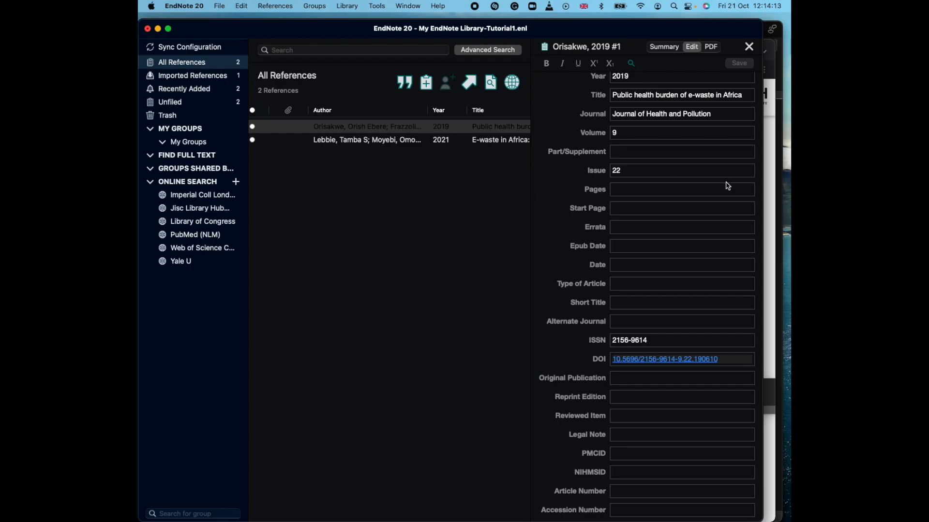
Select Journal Article as the reference type for "Public health burden of e-waste in Africa" and save the reference.
{"action": "scroll", "coordinate": [676, 188], "scroll_direction": "up", "scroll_amount": 3}
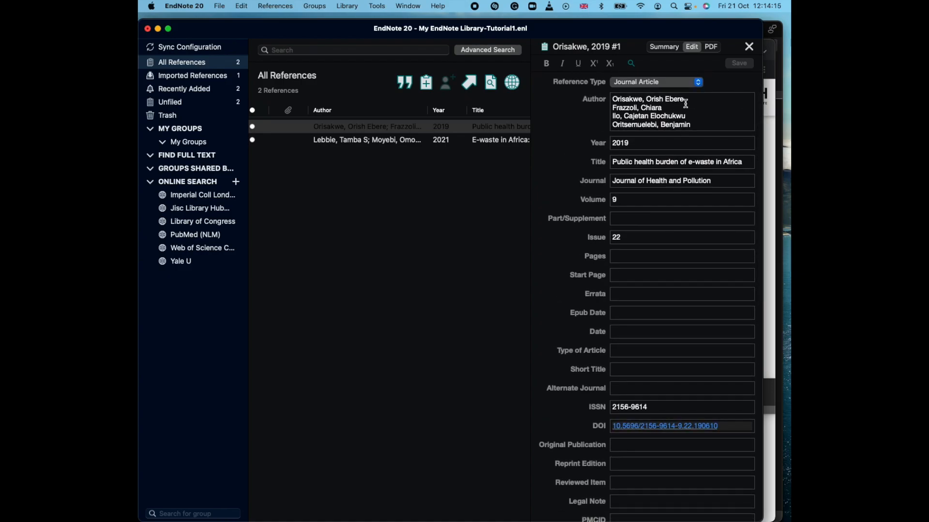
{"action": "left_click", "coordinate": [649, 84]}
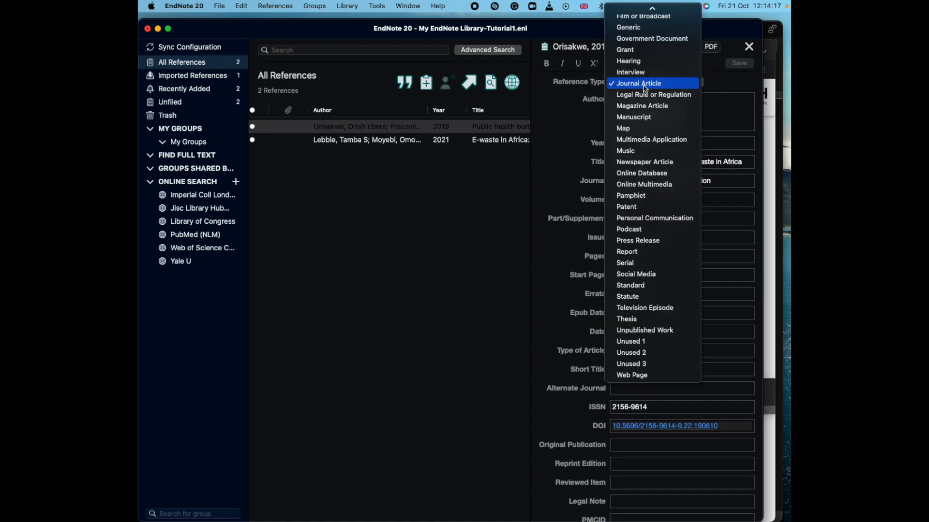
{"action": "left_click", "coordinate": [650, 86]}
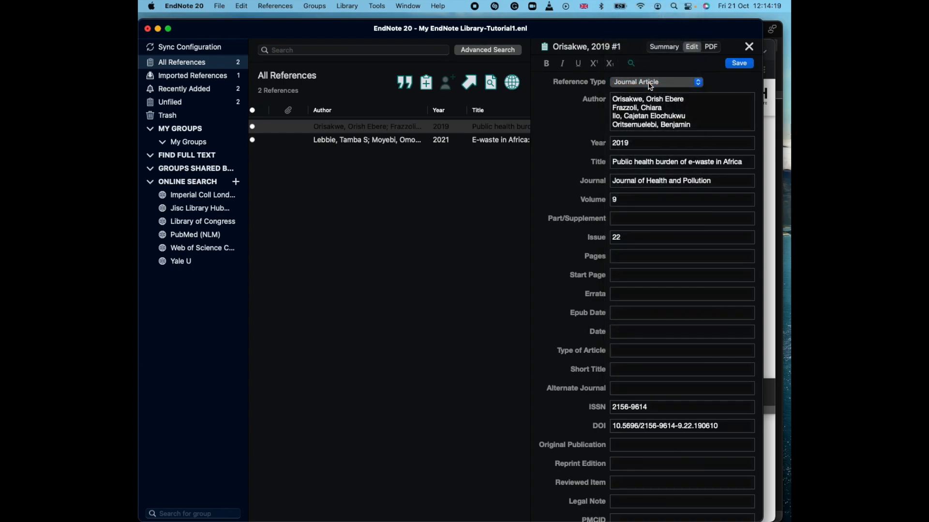
{"action": "left_click", "coordinate": [748, 64]}
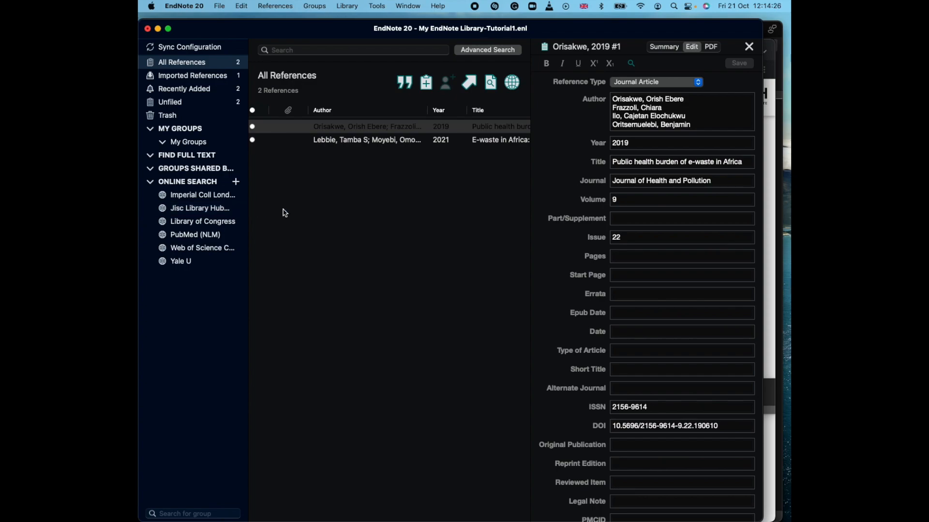
Create a group set named E-waste under My Groups, open it, and return to the list of all references.
{"action": "right_click", "coordinate": [196, 132]}
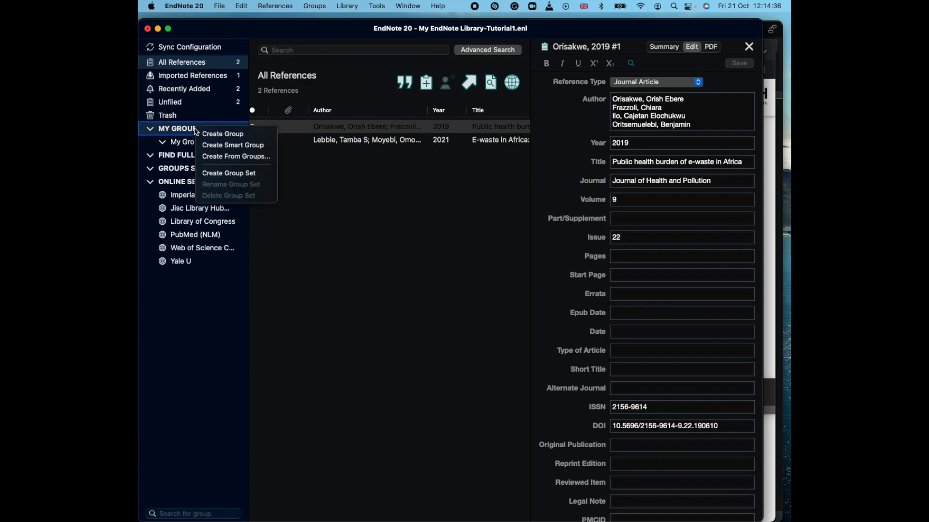
{"action": "left_click", "coordinate": [217, 173]}
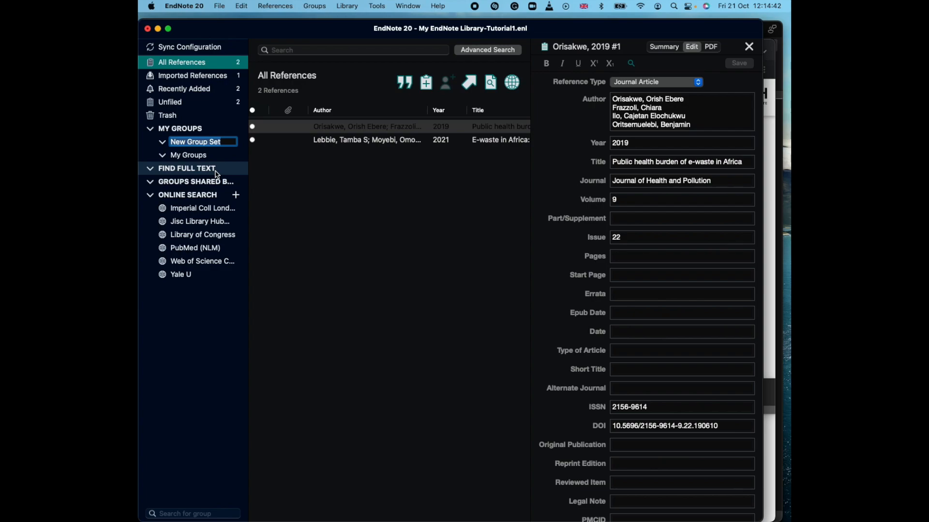
{"action": "type", "text": "E-waste"}
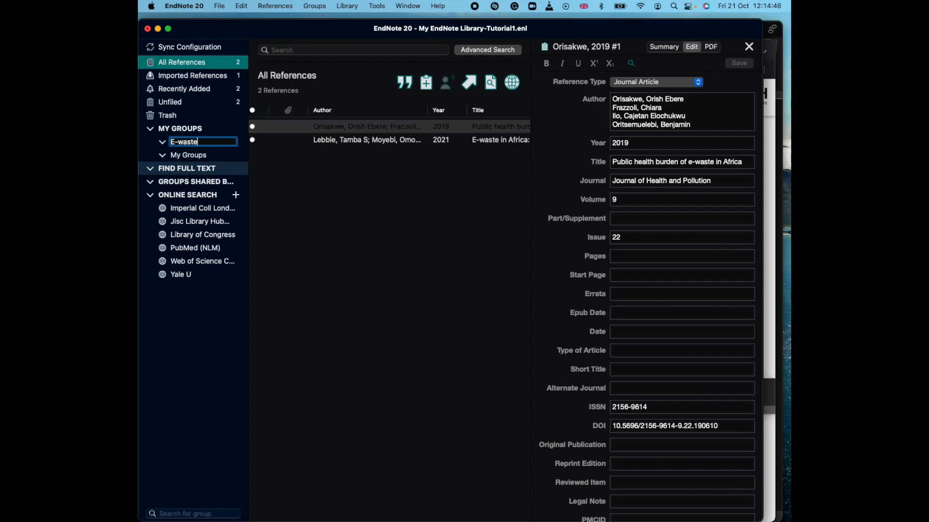
{"action": "left_click", "coordinate": [307, 180]}
{"action": "left_click", "coordinate": [199, 142]}
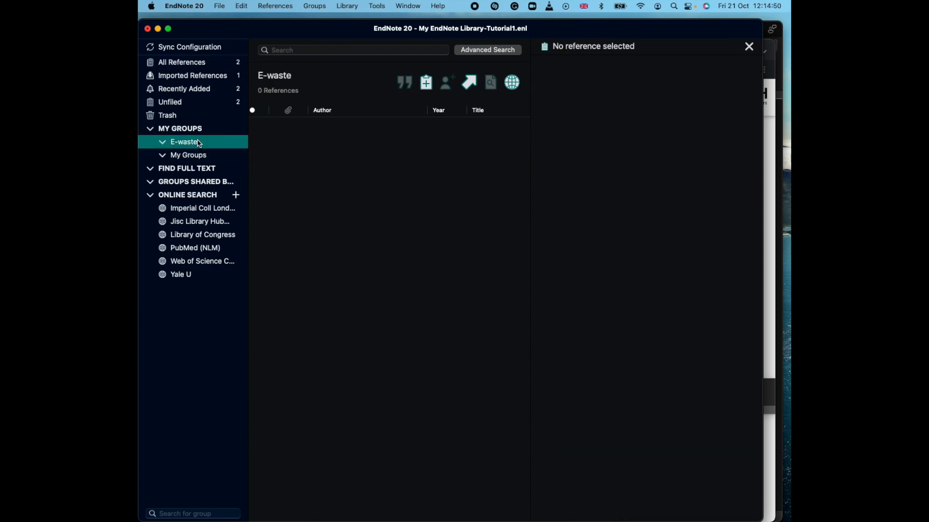
{"action": "left_click", "coordinate": [210, 68]}
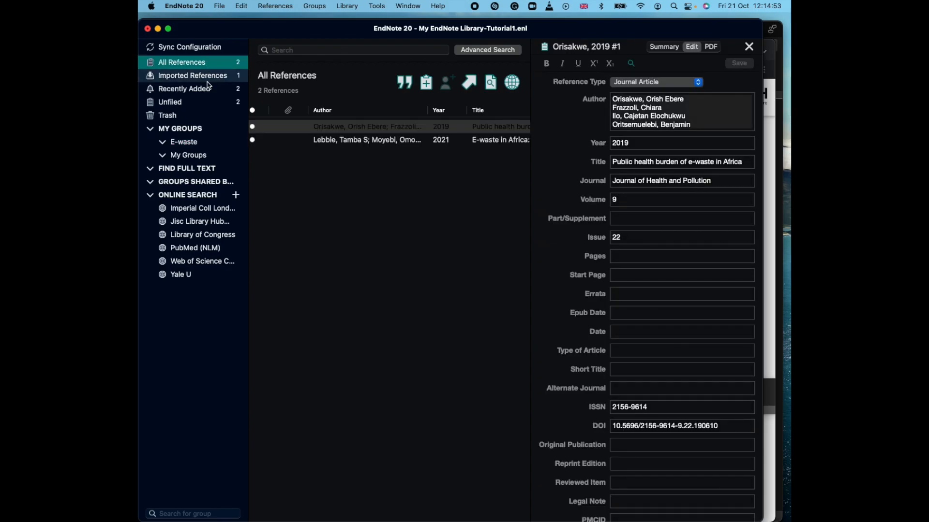
Create a group named Introduction inside the E-waste group set and open it.
{"action": "right_click", "coordinate": [187, 144]}
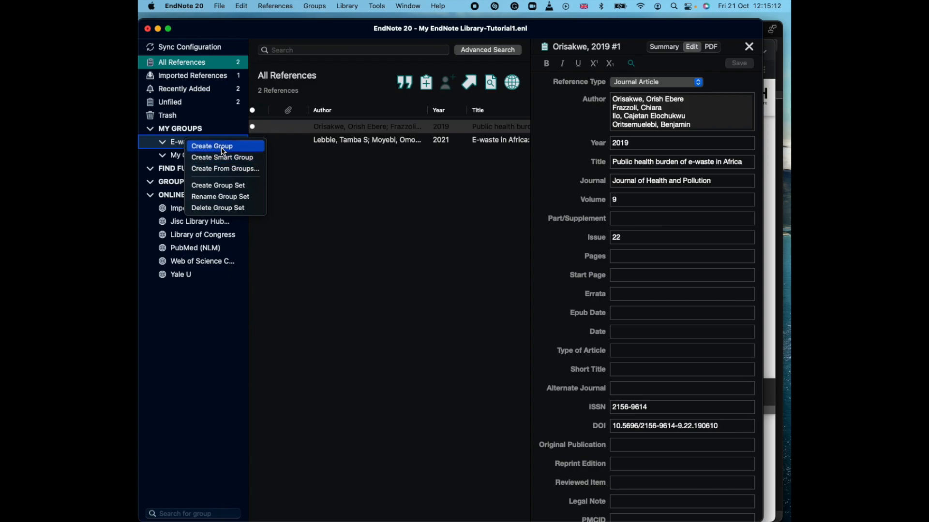
{"action": "left_click", "coordinate": [223, 149]}
{"action": "type", "text": "Intro"}
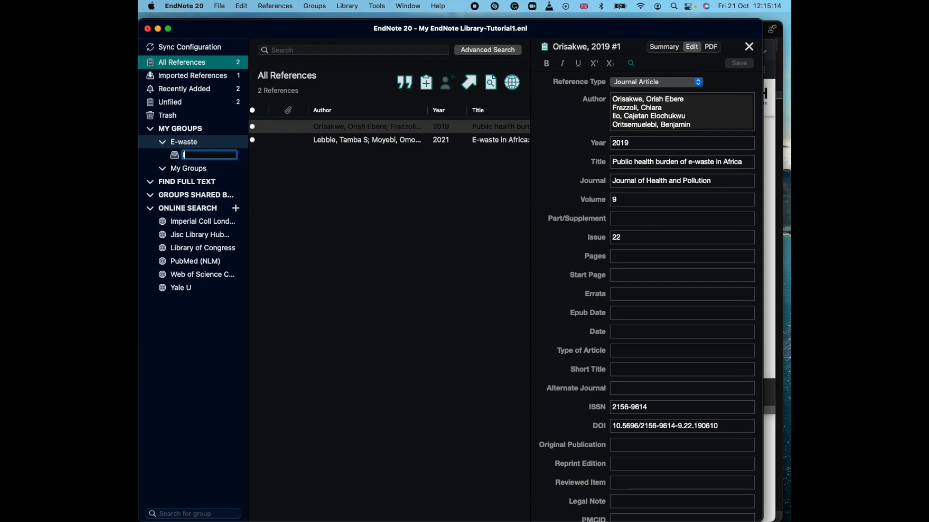
{"action": "type", "text": "duction"}
{"action": "left_click", "coordinate": [267, 163]}
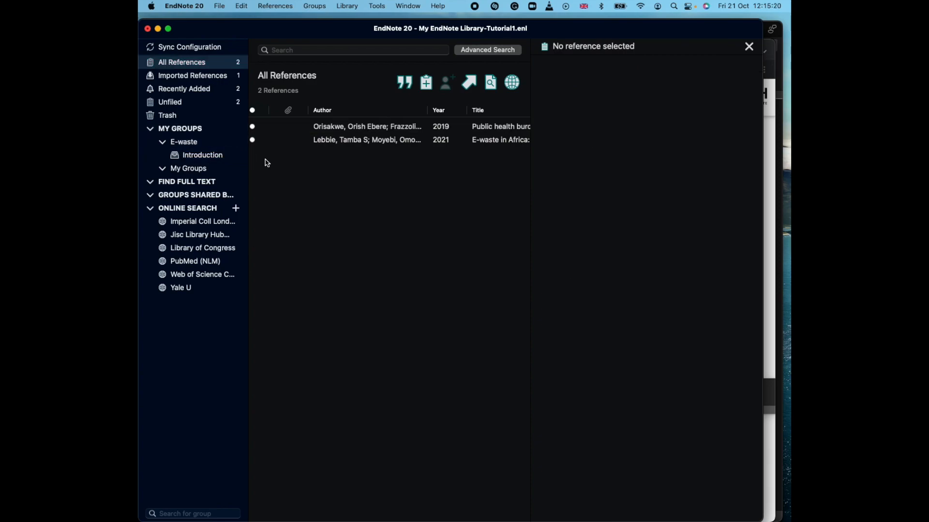
{"action": "left_click", "coordinate": [212, 156]}
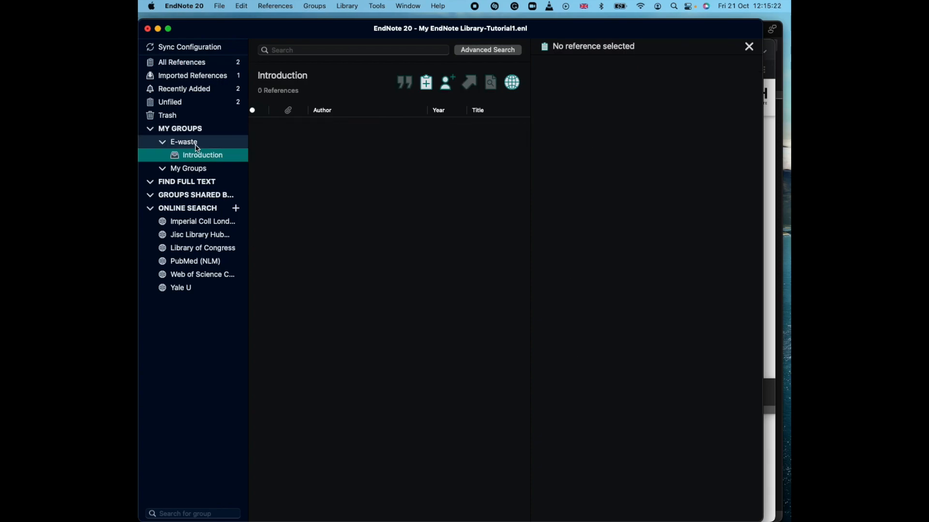
Add a second group named Body to the E-waste group set.
{"action": "left_click", "coordinate": [196, 143]}
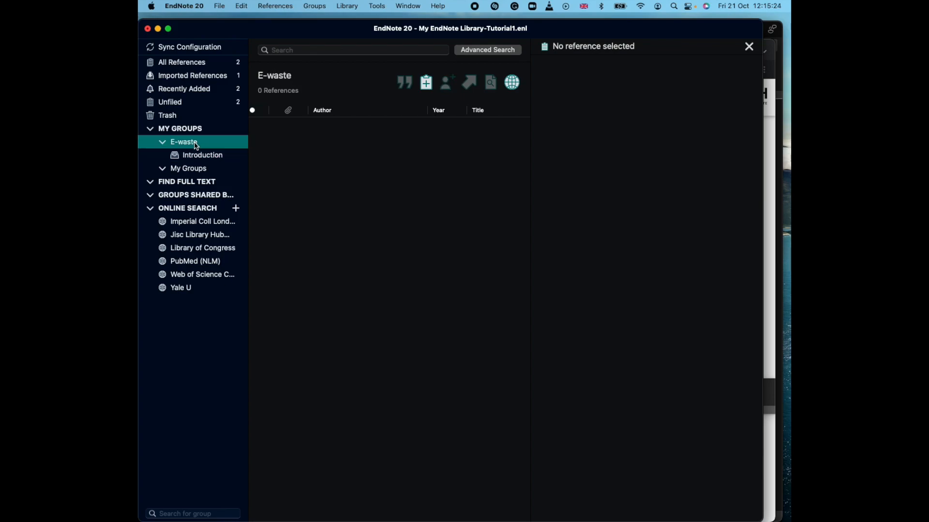
{"action": "right_click", "coordinate": [196, 144]}
{"action": "left_click", "coordinate": [223, 149]}
{"action": "type", "text": "Body"}
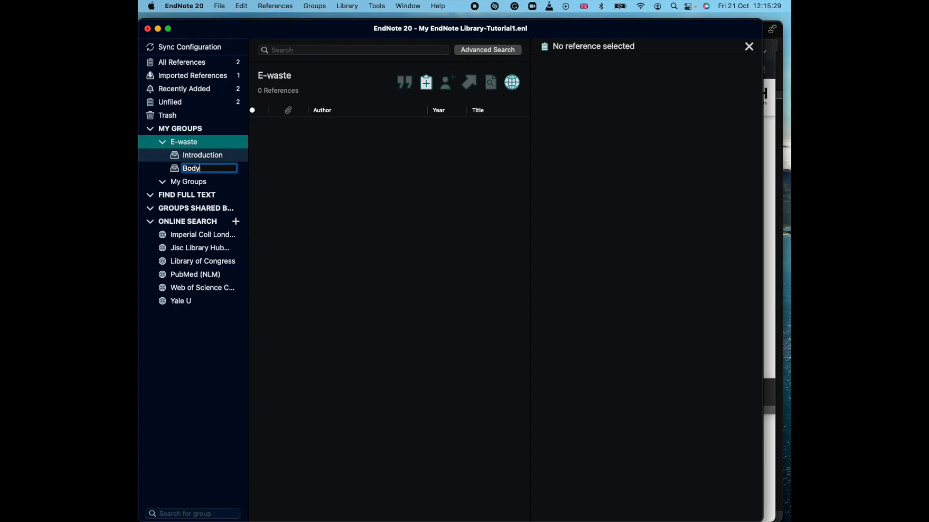
{"action": "left_click", "coordinate": [219, 144]}
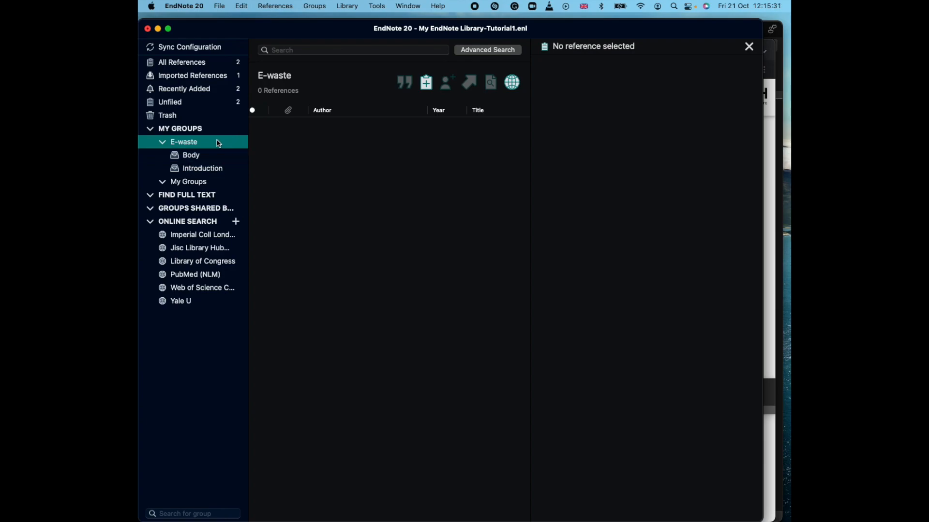
Start a new smart group under My Groups and name it E-waste.
{"action": "left_click", "coordinate": [191, 130]}
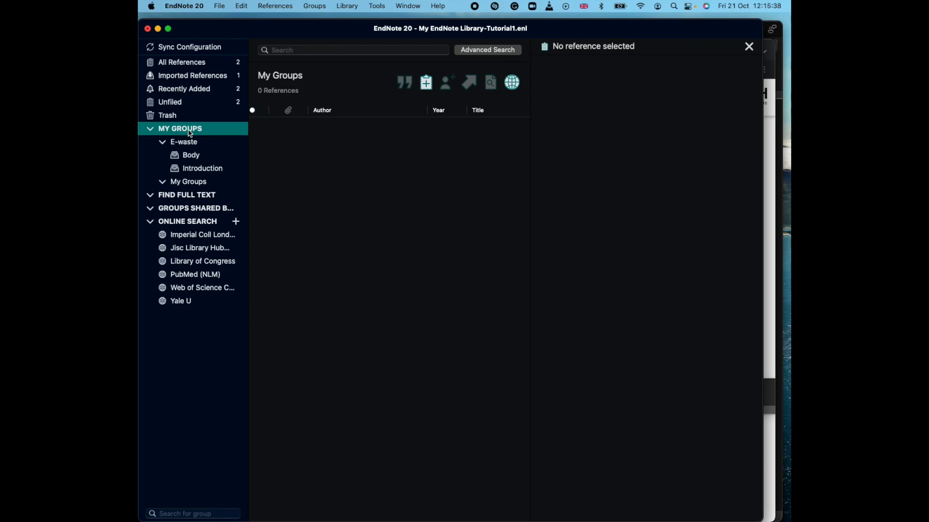
{"action": "right_click", "coordinate": [190, 134]}
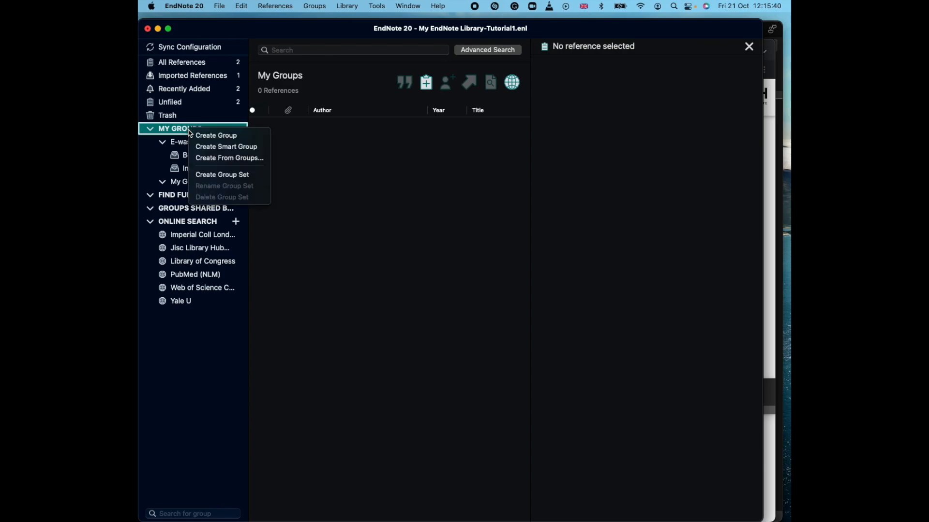
{"action": "left_click", "coordinate": [225, 147]}
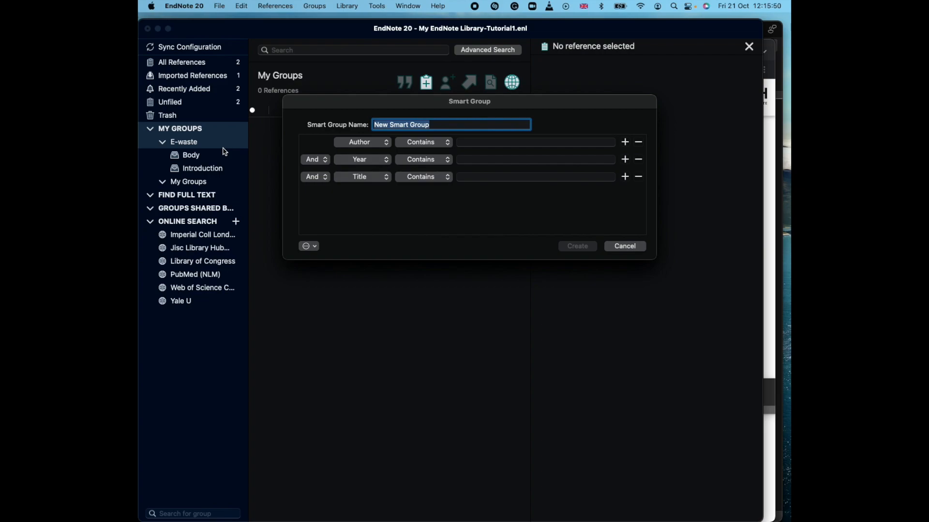
{"action": "type", "text": "E"}
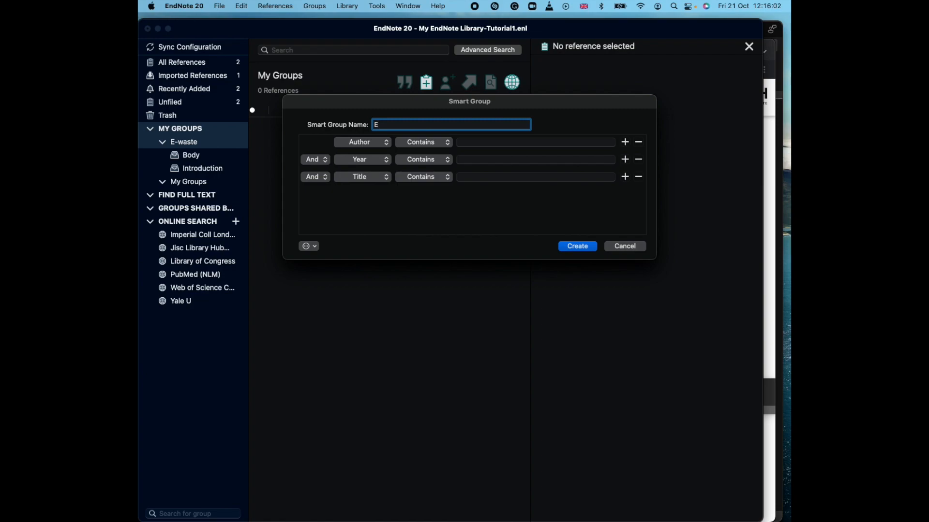
{"action": "type", "text": "waste"}
Set the smart group's first rule to Title contains E-waste and create the group.
{"action": "left_click", "coordinate": [376, 144]}
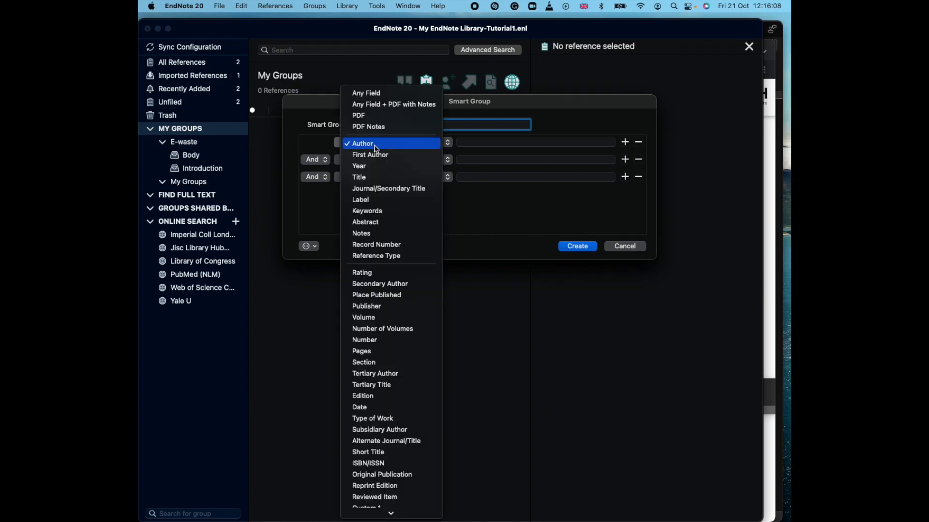
{"action": "left_click", "coordinate": [365, 178]}
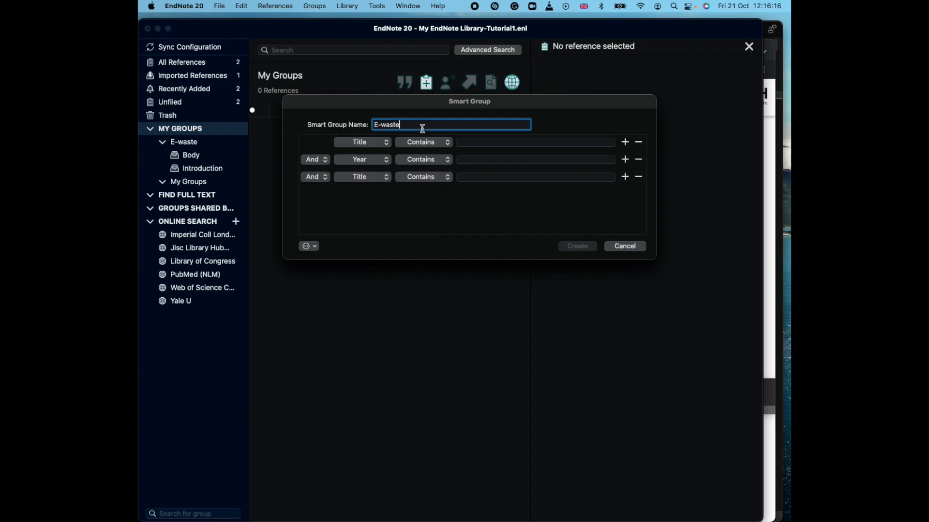
{"action": "left_click", "coordinate": [478, 143]}
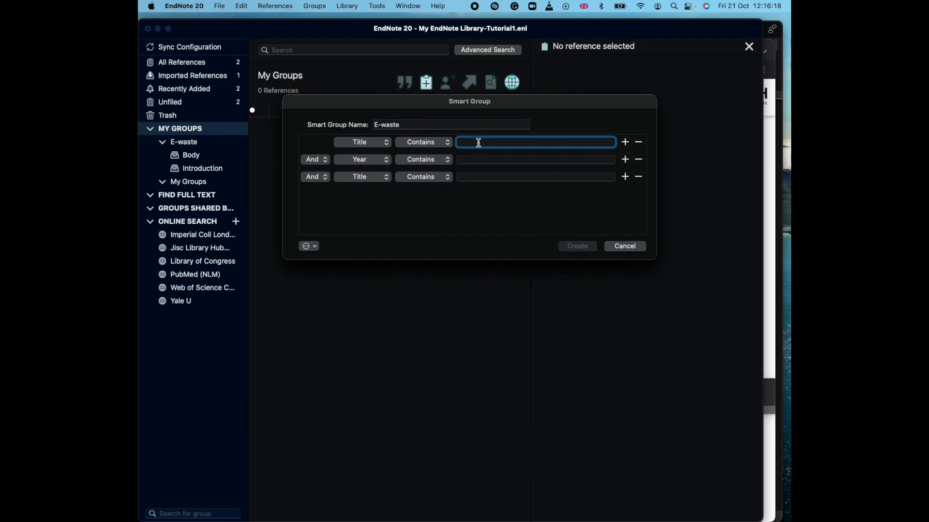
{"action": "type", "text": "E-waste"}
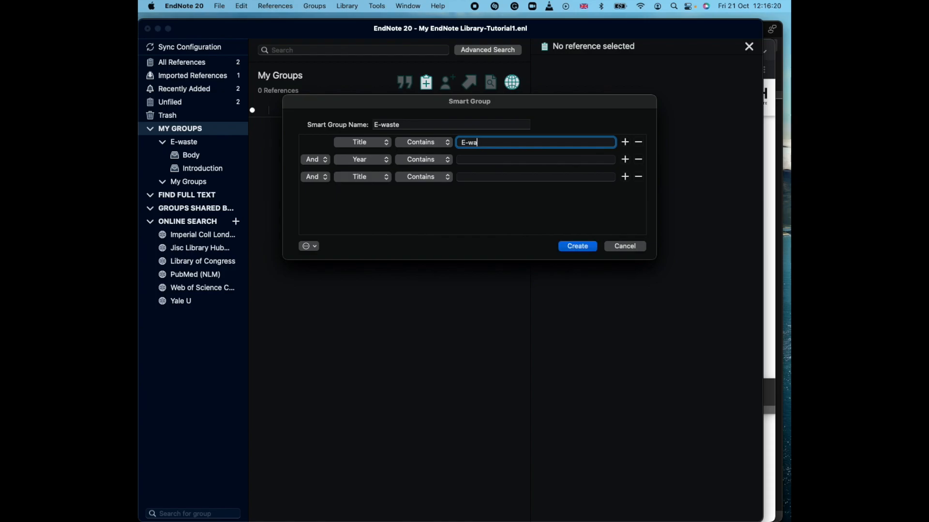
{"action": "left_click", "coordinate": [581, 247]}
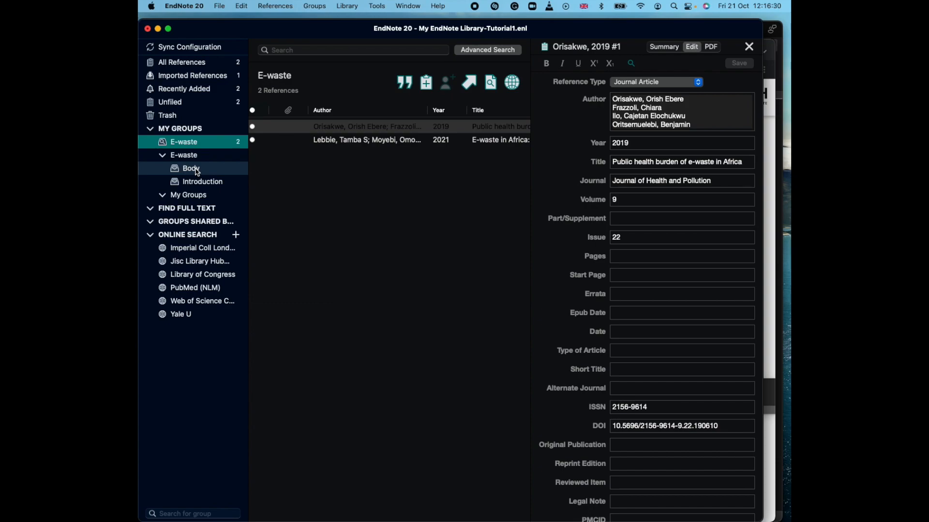
Show the recently added references and file both e-waste articles in the Introduction group of the E-waste group set.
{"action": "left_click", "coordinate": [204, 91]}
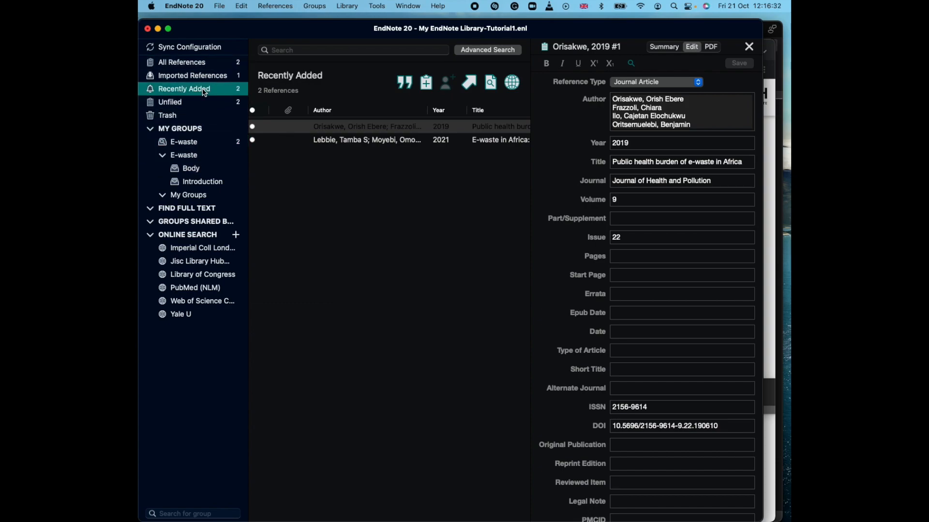
{"action": "left_click", "coordinate": [187, 155]}
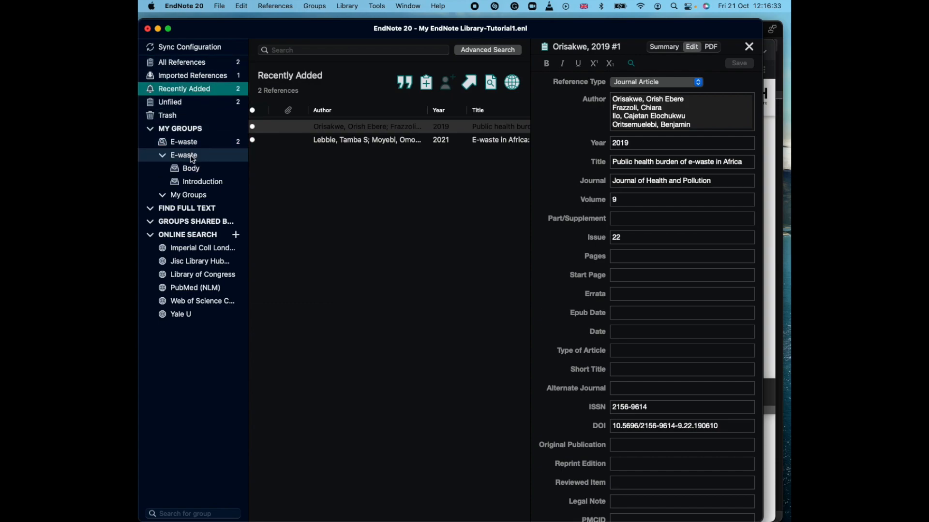
{"action": "left_click", "coordinate": [198, 89]}
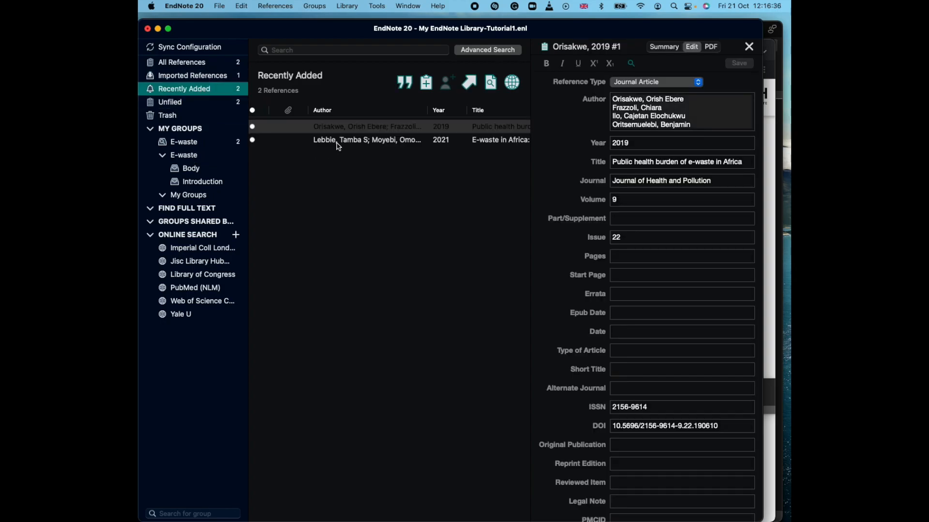
{"action": "left_click_drag", "start_coordinate": [335, 127], "coordinate": [202, 173]}
{"action": "left_click_drag", "start_coordinate": [201, 187], "coordinate": [200, 185]}
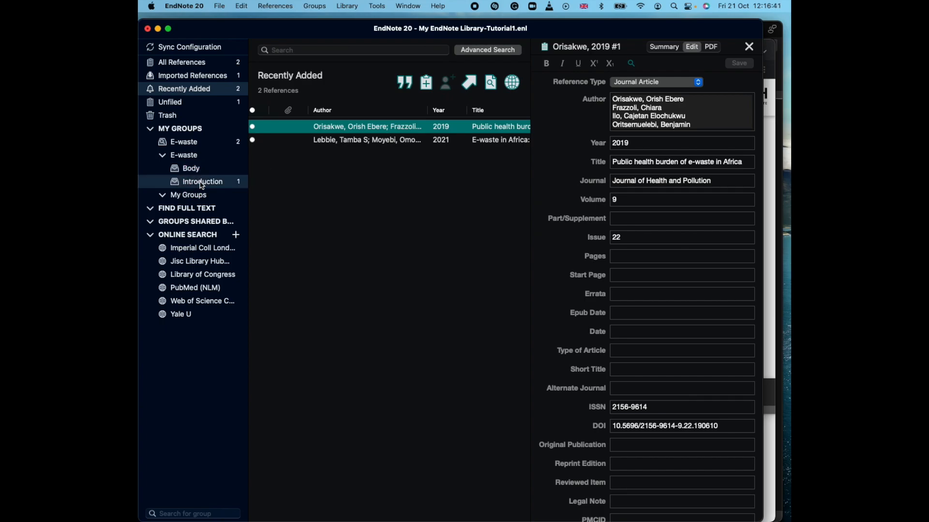
{"action": "left_click", "coordinate": [350, 141]}
{"action": "left_click_drag", "start_coordinate": [349, 144], "coordinate": [203, 189]}
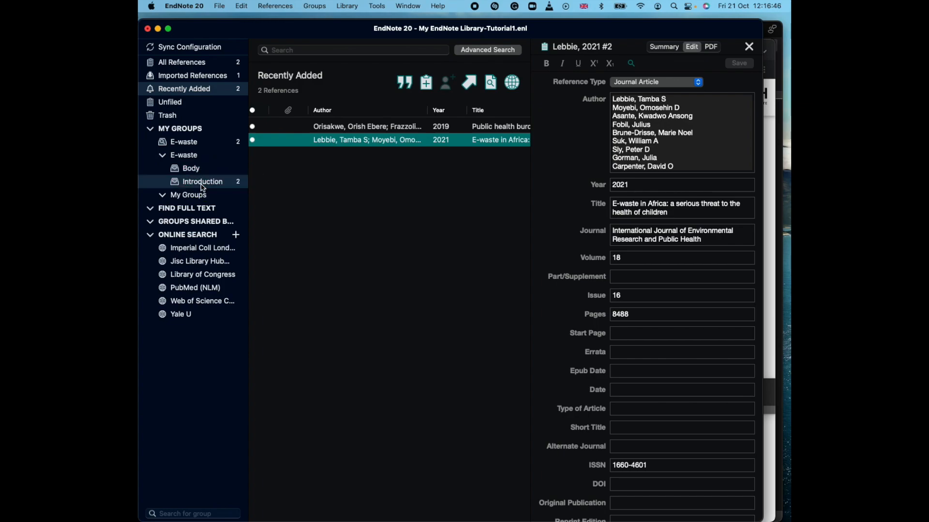
{"action": "left_click", "coordinate": [383, 196]}
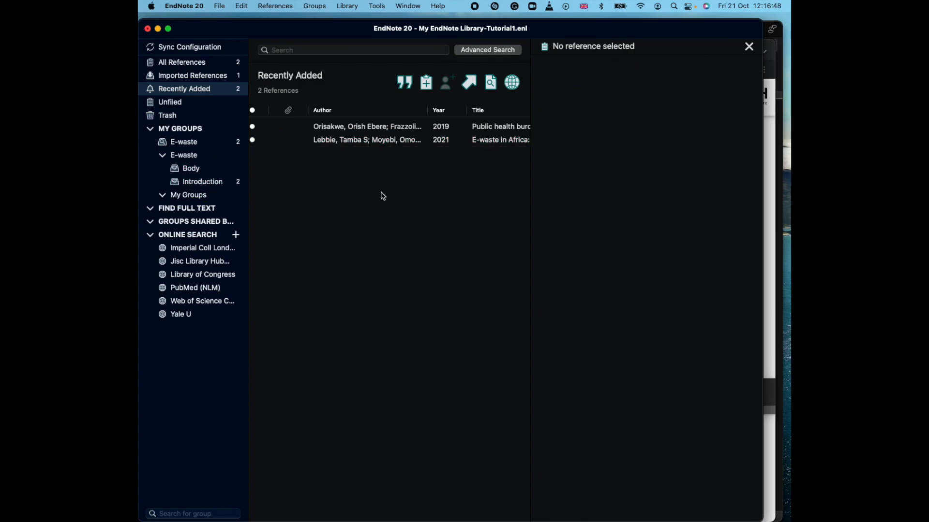
Review the references held in the Introduction group and in the E-waste smart group.
{"action": "left_click", "coordinate": [193, 182]}
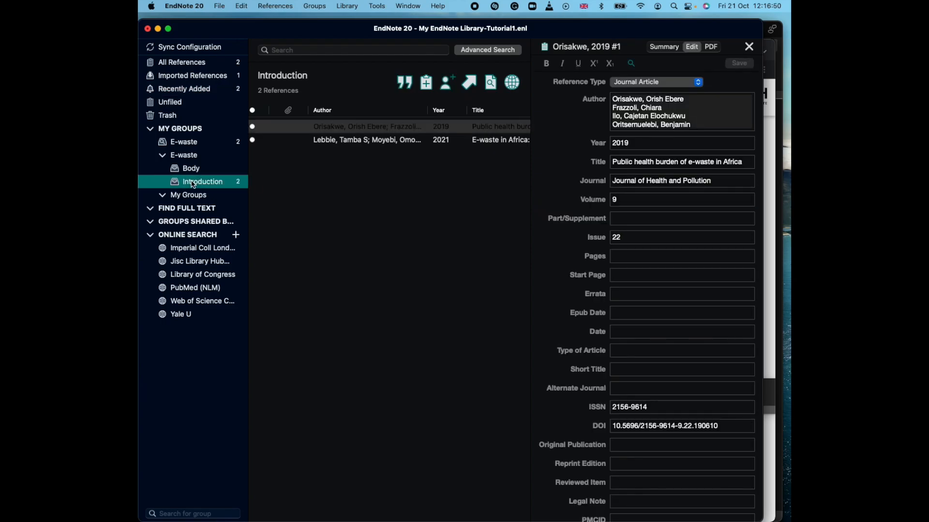
{"action": "left_click", "coordinate": [200, 144]}
{"action": "left_click", "coordinate": [313, 222]}
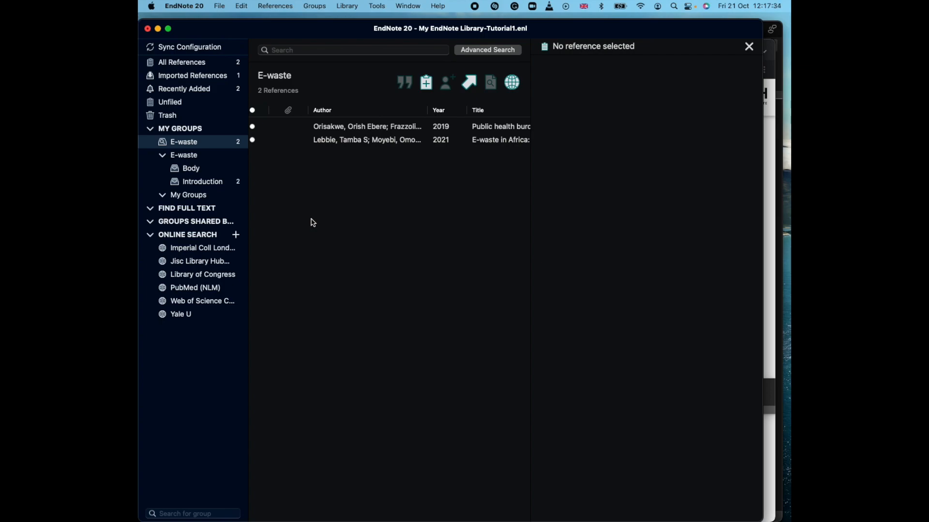
Switch to Chrome with the "Public Health Burden of E-waste in Africa" article page.
{"action": "key", "text": "ctrl+Up"}
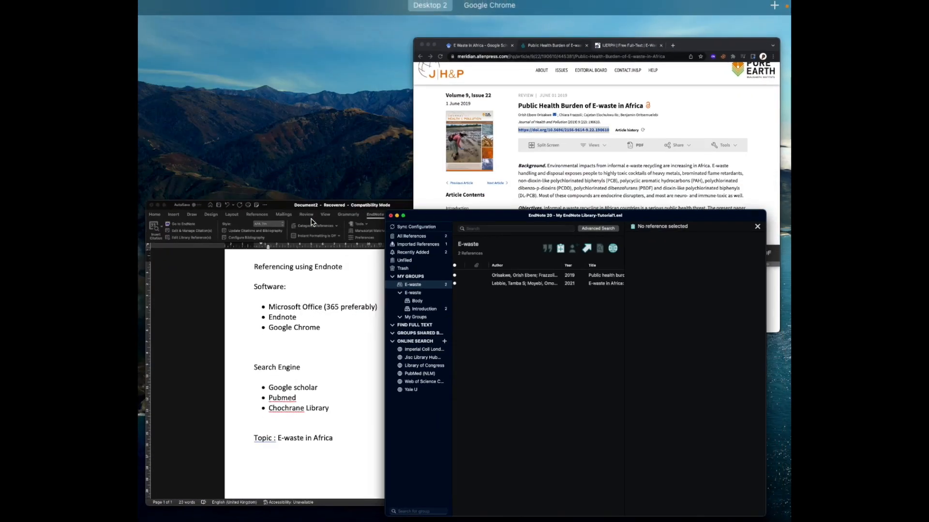
{"action": "left_click", "coordinate": [582, 199]}
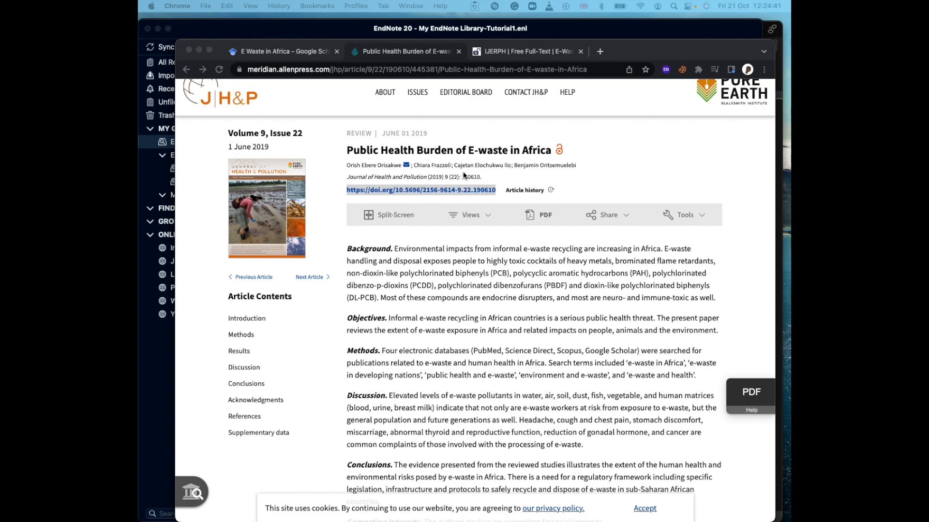
Switch to Word, add the sentence "E-waste is on the rise in Africa." below the topic line, and put the cursor before its full stop.
{"action": "key", "text": "ctrl+Up"}
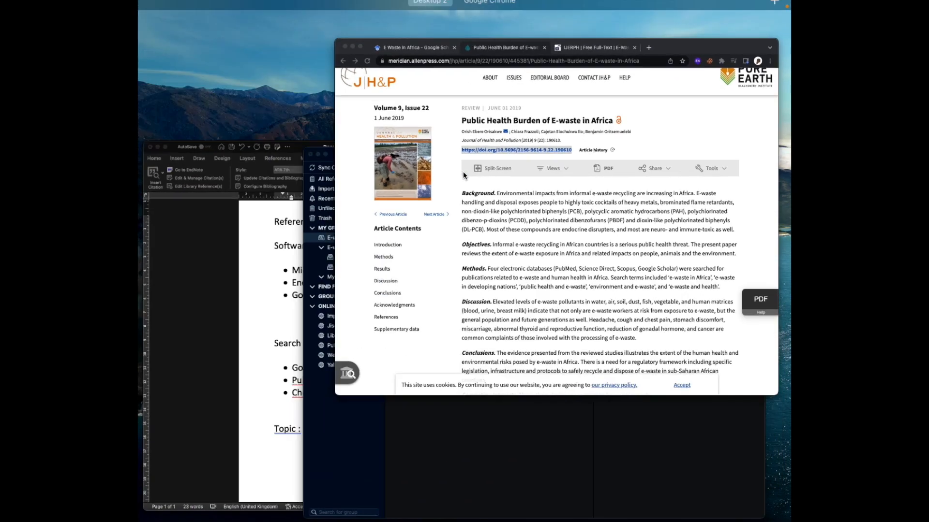
{"action": "left_click", "coordinate": [324, 425]}
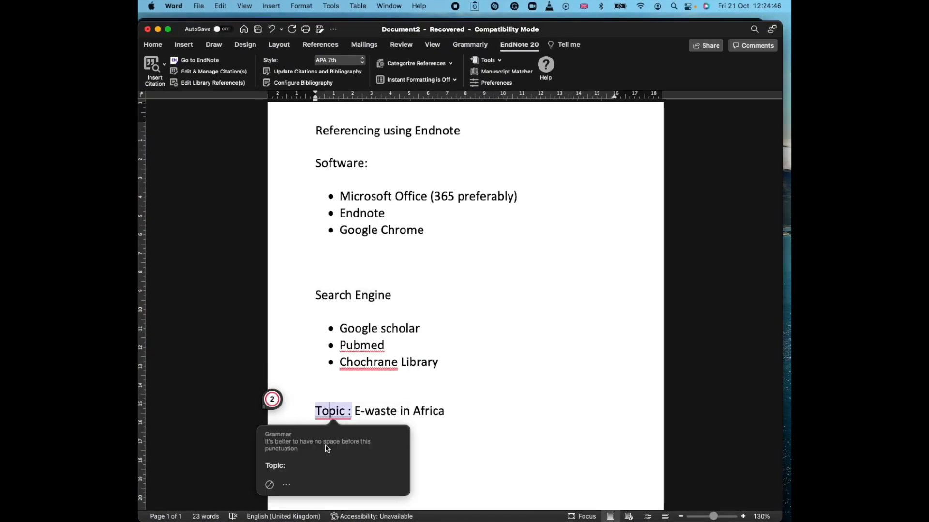
{"action": "type", "text": "E-waste is on the rise in Africa."}
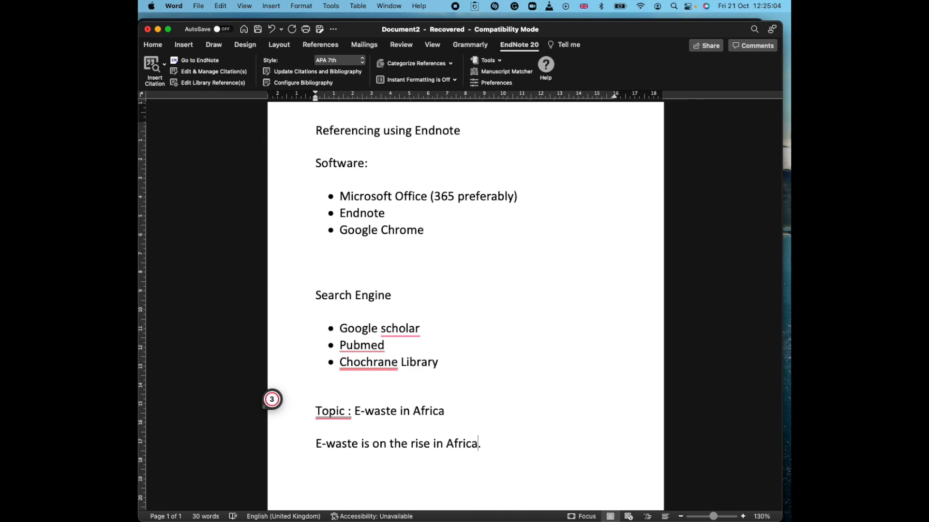
{"action": "key", "text": "Left"}
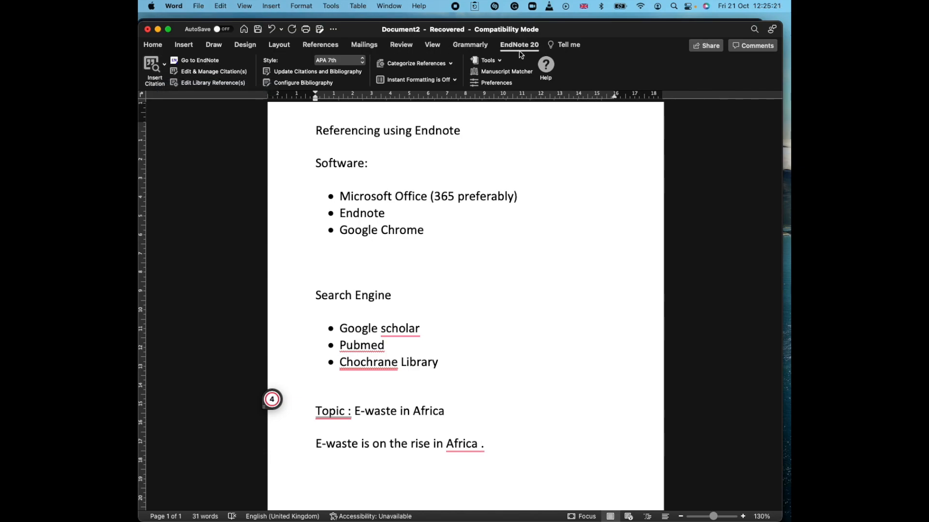
Start inserting an EndNote citation, search the library for "public health", and look through the matching articles.
{"action": "left_click", "coordinate": [155, 70]}
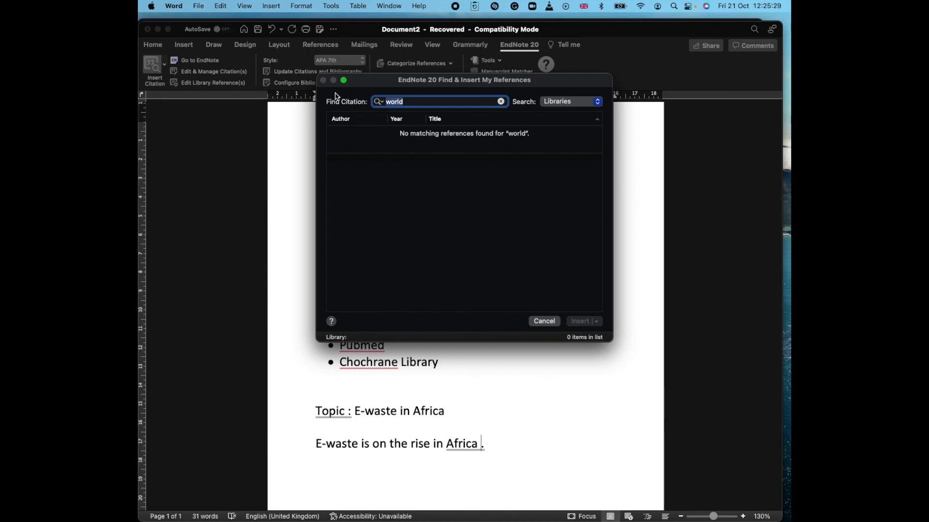
{"action": "left_click", "coordinate": [409, 103]}
{"action": "key", "text": "BackSpace"}
{"action": "key", "text": "BackSpace"}
{"action": "key", "text": "BackSpace"}
{"action": "key", "text": "BackSpace"}
{"action": "key", "text": "BackSpace"}
{"action": "type", "text": "public health"}
{"action": "key", "text": "Return"}
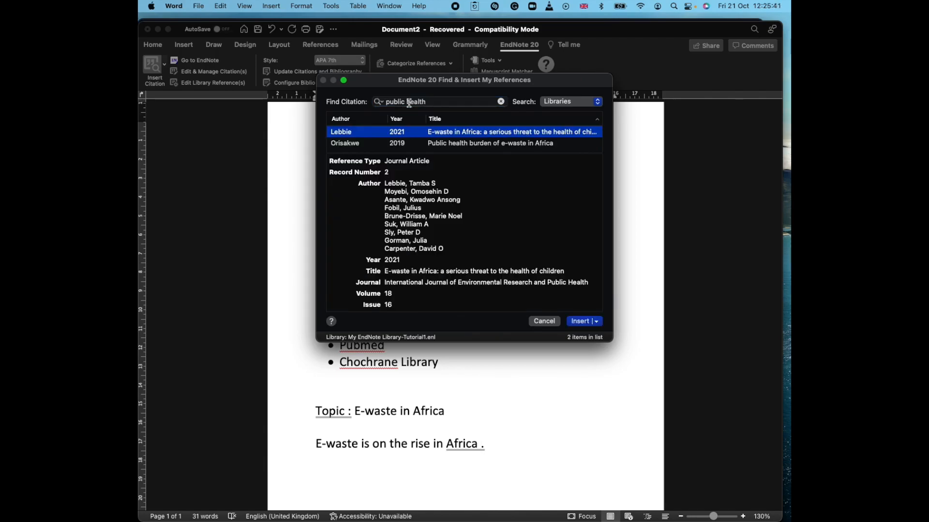
{"action": "left_click", "coordinate": [451, 145]}
{"action": "left_click", "coordinate": [450, 135]}
Search by the first author's surname and insert the citation for "Public health burden of e-waste in Africa" in the sentence.
{"action": "left_click", "coordinate": [501, 101]}
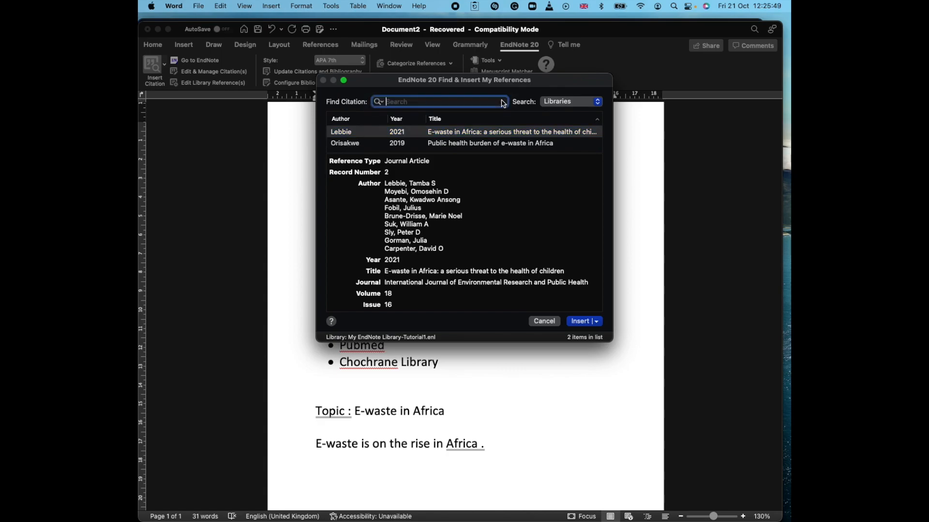
{"action": "type", "text": "orisakwe"}
{"action": "key", "text": "Return"}
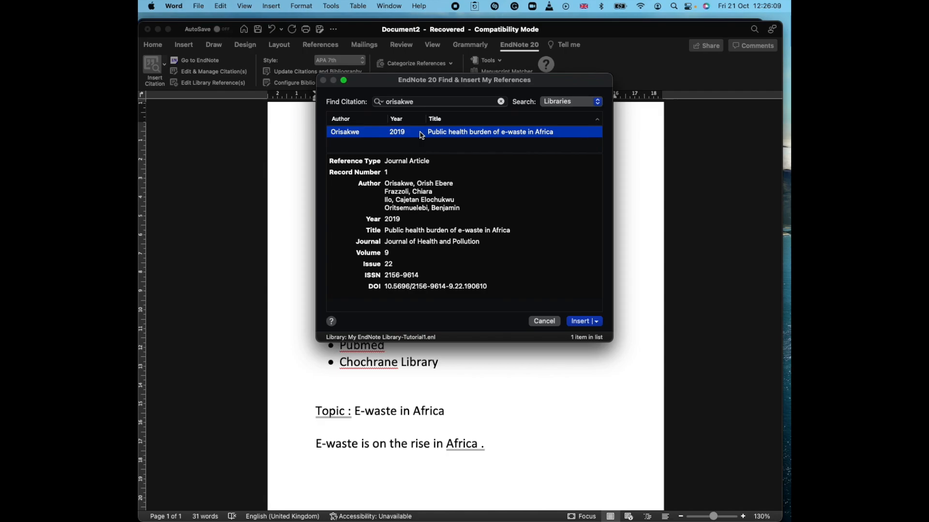
{"action": "left_click", "coordinate": [582, 322]}
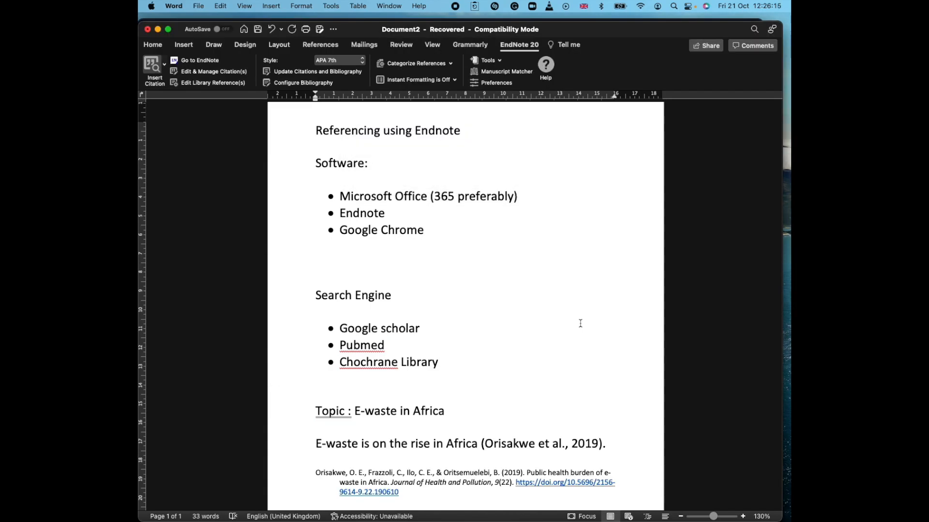
Add the heading "References" between the cited sentence and the bibliography.
{"action": "scroll", "coordinate": [581, 323], "scroll_direction": "down", "scroll_amount": 5}
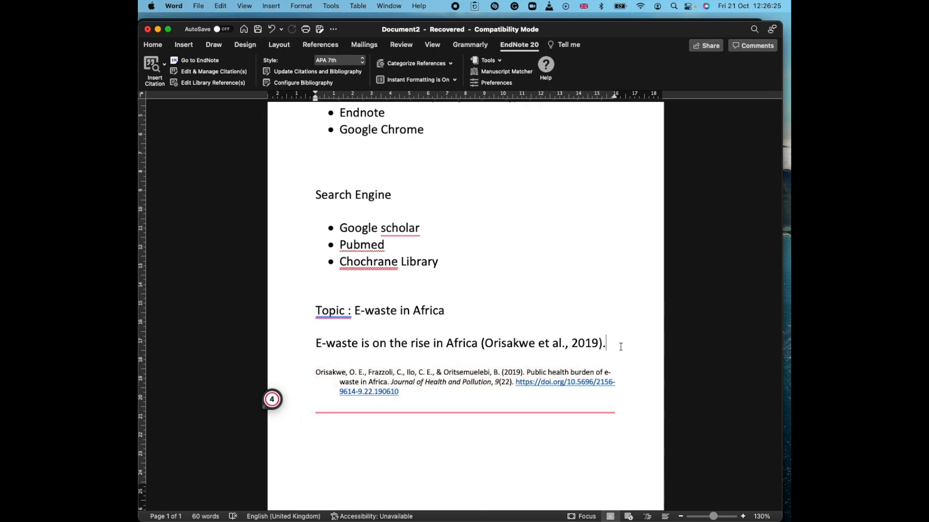
{"action": "key", "text": "Return"}
{"action": "key", "text": "Return"}
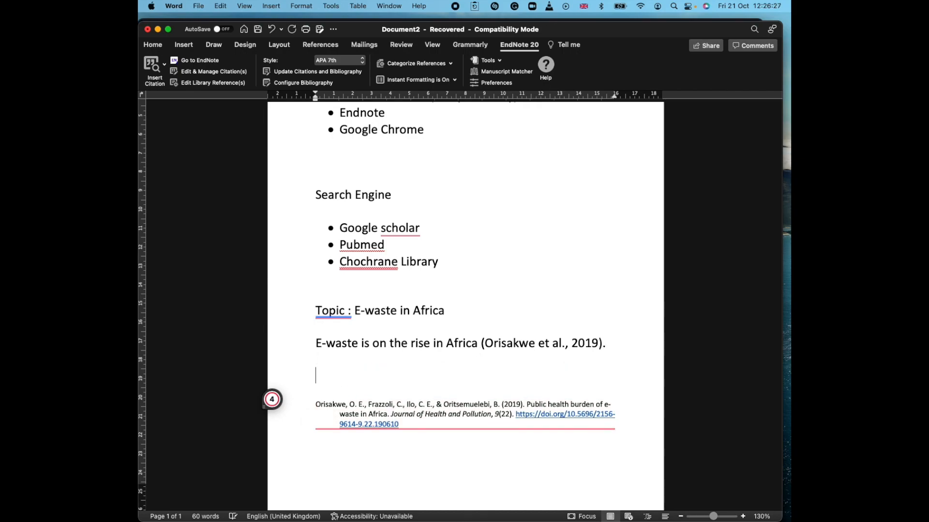
{"action": "type", "text": "R"}
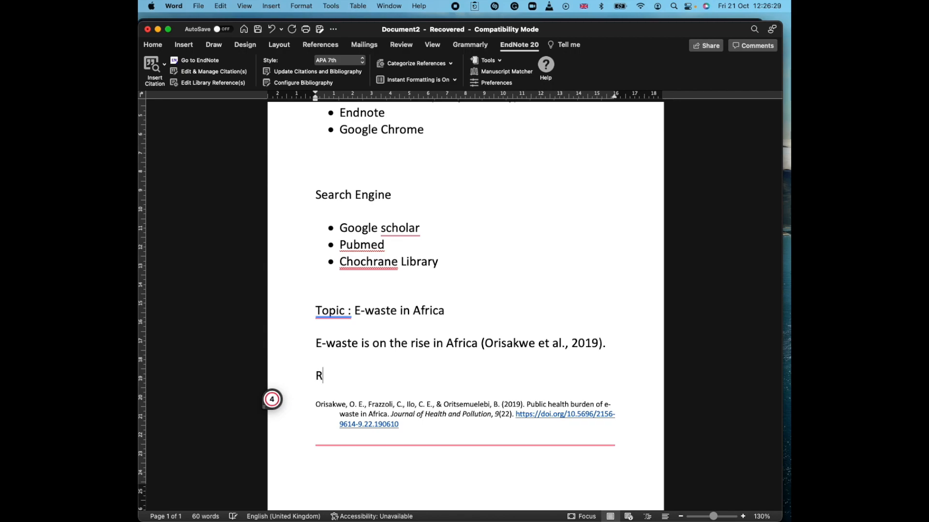
{"action": "type", "text": "eferences"}
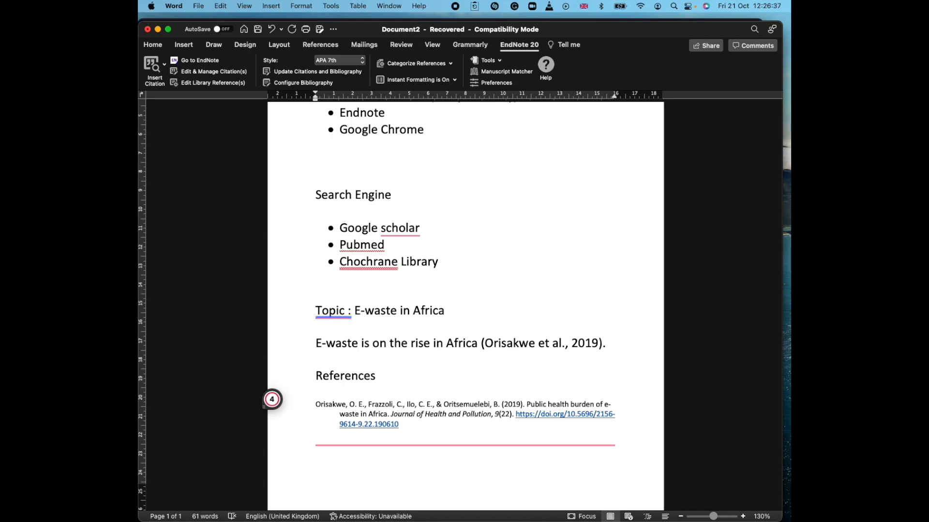
Try the Annotated output style on the document and return to APA 7th.
{"action": "mouse_move", "coordinate": [513, 407]}
{"action": "left_click", "coordinate": [342, 60]}
{"action": "left_click", "coordinate": [335, 51]}
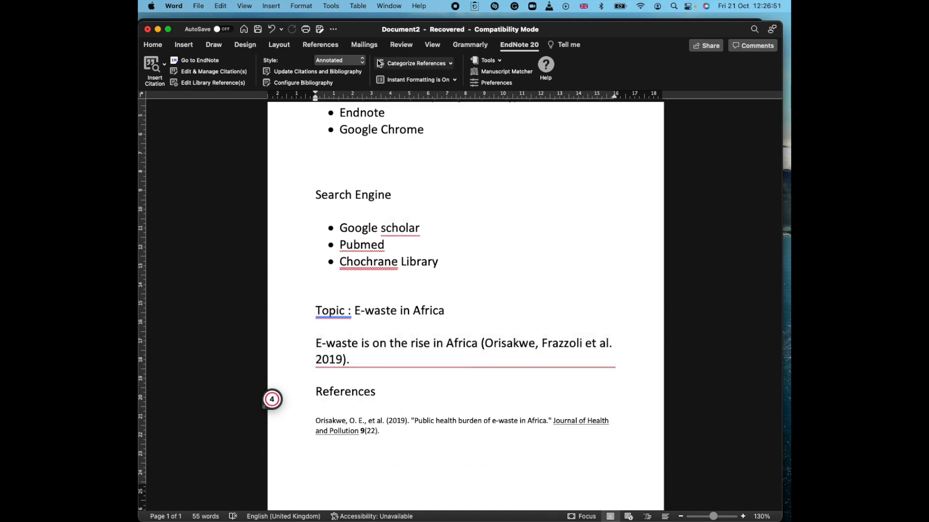
{"action": "left_click", "coordinate": [353, 60]}
{"action": "left_click", "coordinate": [352, 73]}
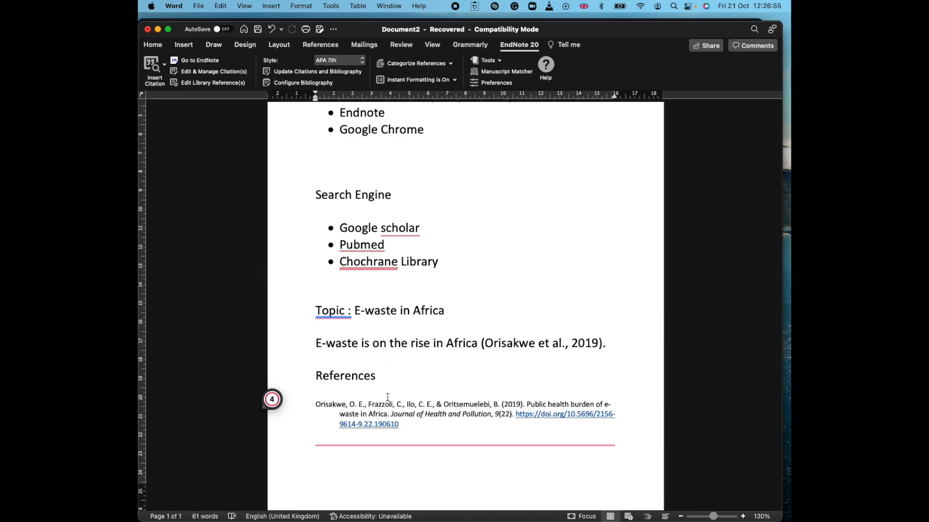
Switch to Chrome and read the abstract of "E-Waste in Africa: A Serious Threat to the Health of Children".
{"action": "left_click", "coordinate": [607, 344]}
{"action": "key", "text": "ctrl+Up"}
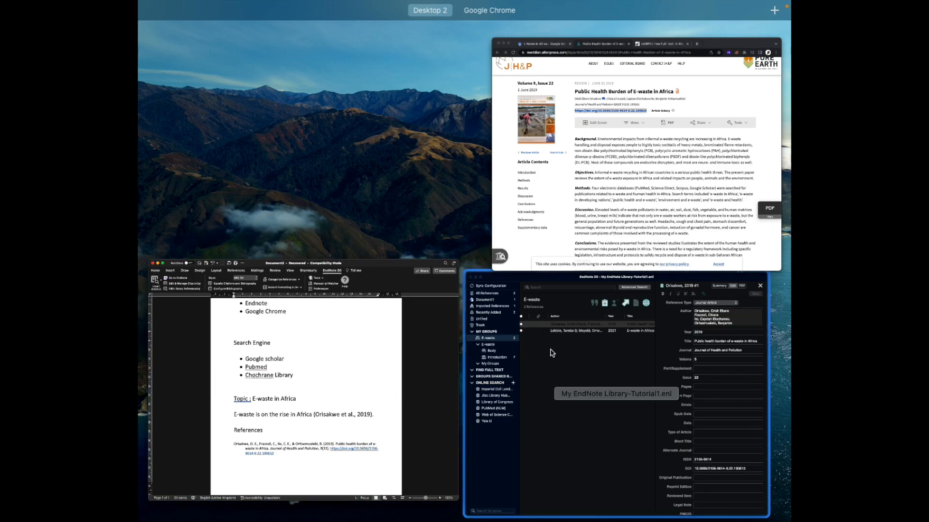
{"action": "left_click", "coordinate": [347, 388]}
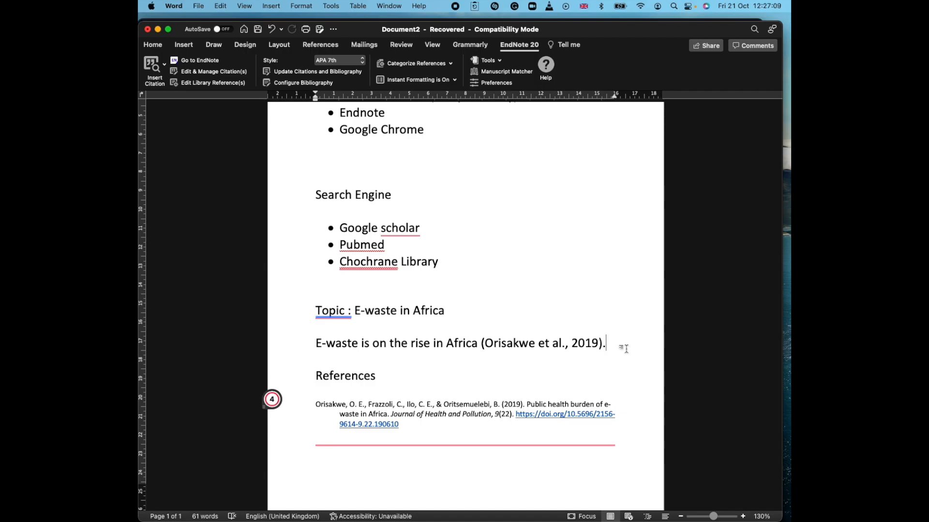
{"action": "key", "text": "ctrl+Up"}
{"action": "left_click", "coordinate": [631, 249]}
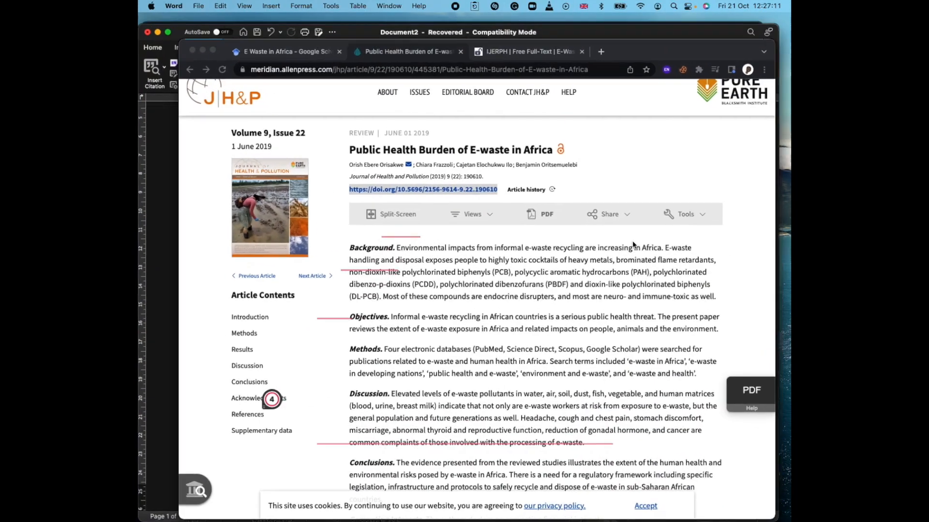
{"action": "left_click", "coordinate": [507, 52]}
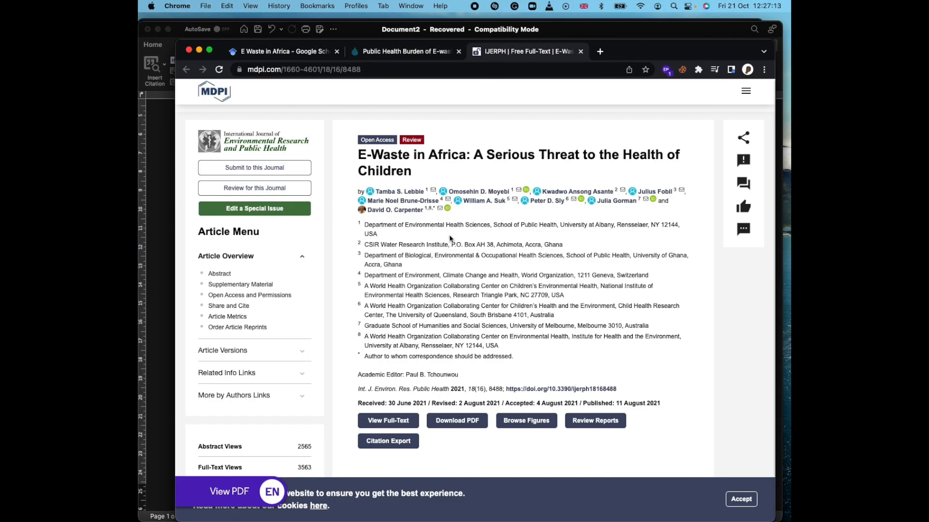
{"action": "scroll", "coordinate": [441, 263], "scroll_direction": "down", "scroll_amount": 10}
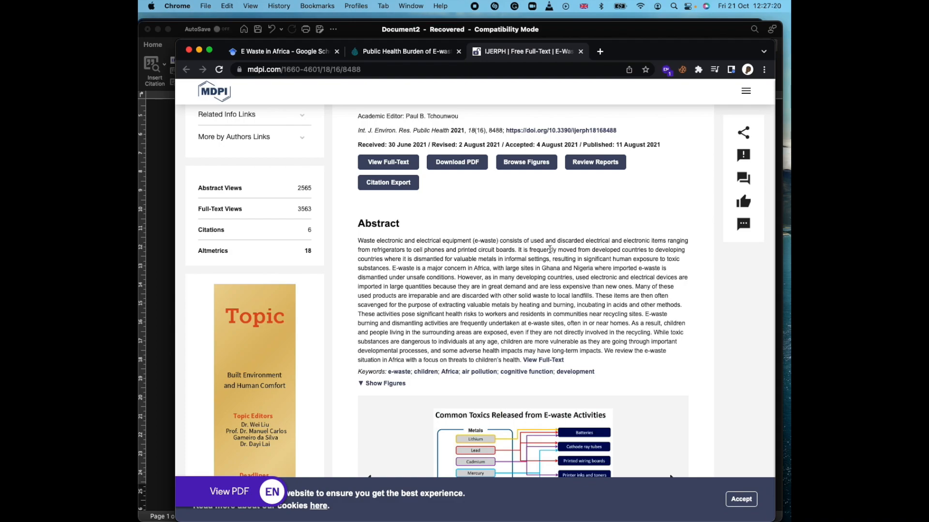
Return to Word and add the sentence "E-waste consist of used and discareded material ." after the first cited sentence.
{"action": "key", "text": "ctrl+Up"}
{"action": "left_click", "coordinate": [377, 358]}
{"action": "left_click", "coordinate": [611, 335]}
{"action": "type", "text": "E"}
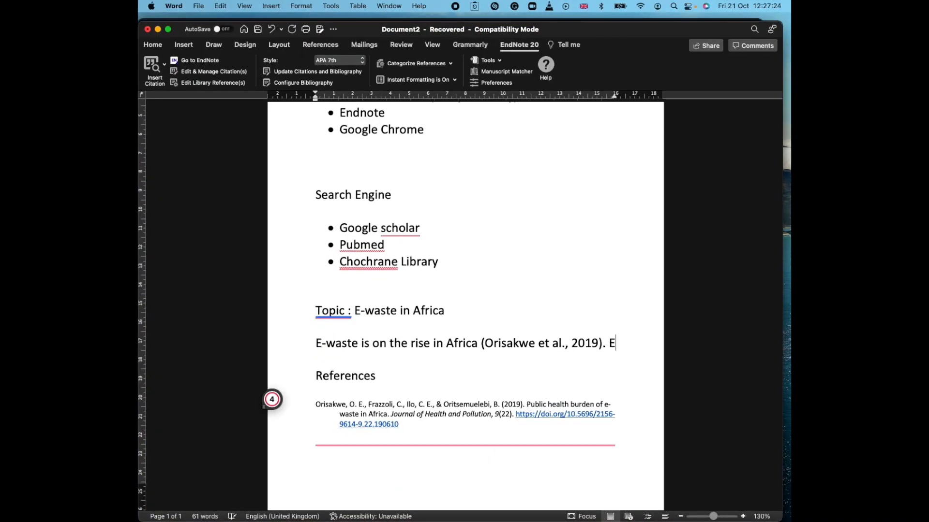
{"action": "type", "text": "-waste consist of used and discareded material."}
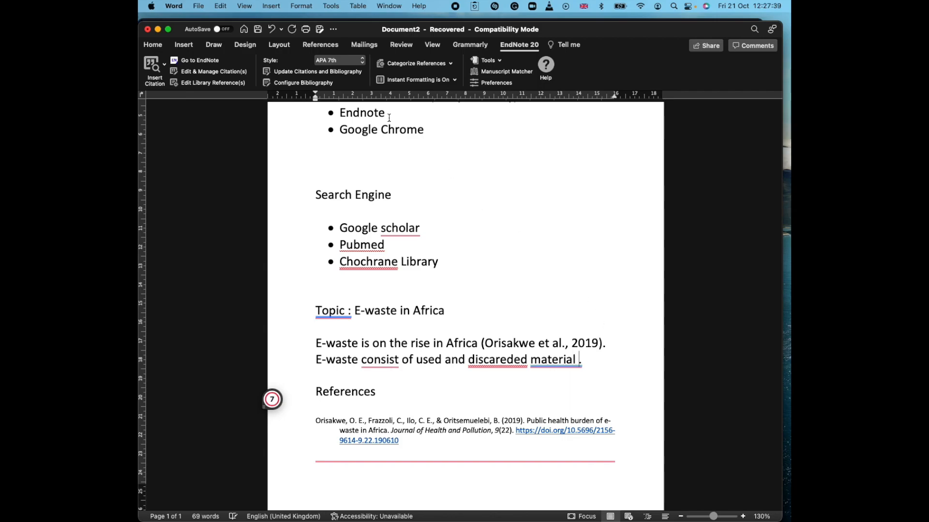
Search EndNote for "public" and insert the citation for "E-waste in Africa: a serious threat to the health of children" before the second sentence's full stop.
{"action": "left_click", "coordinate": [152, 71]}
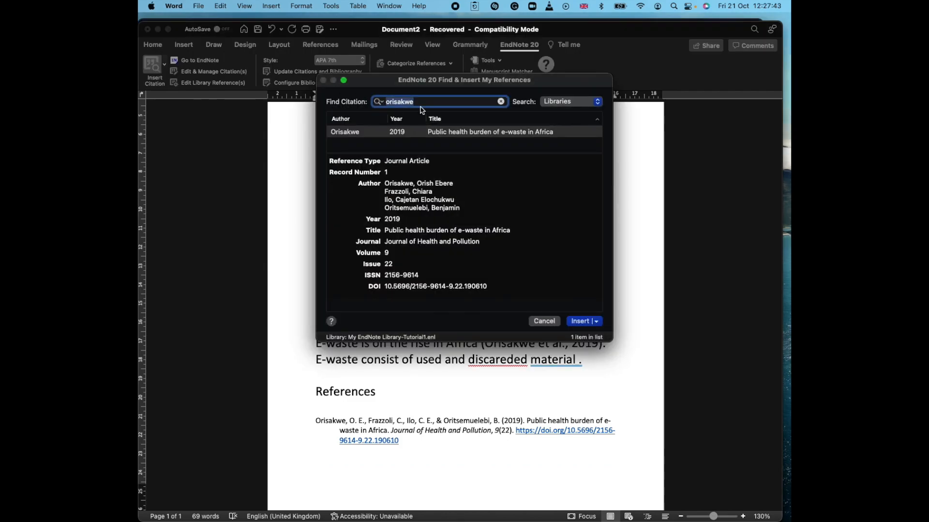
{"action": "left_click", "coordinate": [501, 102]}
{"action": "type", "text": "public"}
{"action": "key", "text": "Return"}
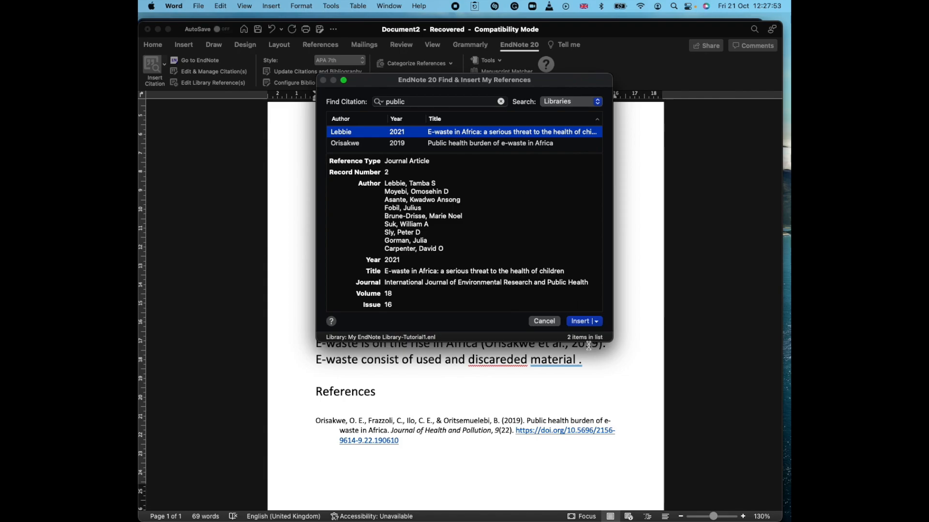
{"action": "left_click", "coordinate": [579, 323]}
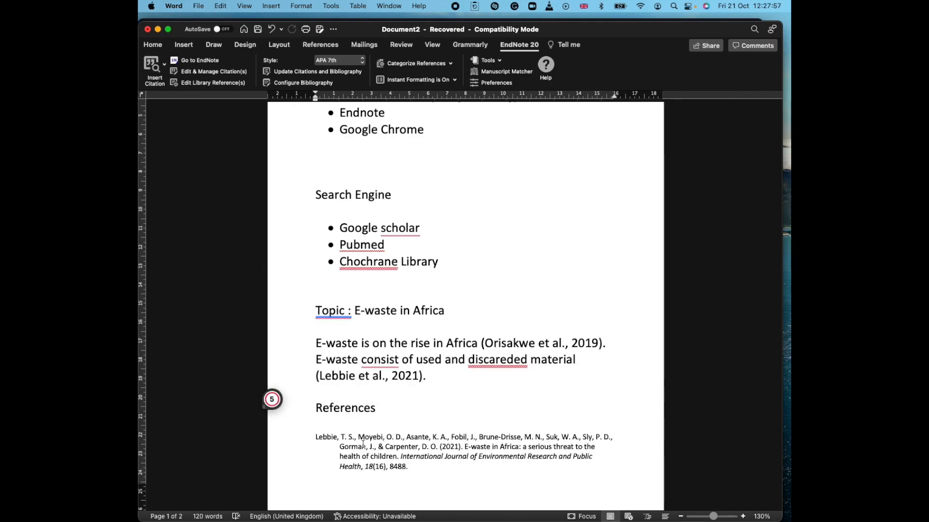
Correct "discareded" to "discarded" and "consist" to "consists" in the second sentence using the suggested replacements.
{"action": "scroll", "coordinate": [364, 443], "scroll_direction": "down", "scroll_amount": 4}
{"action": "scroll", "coordinate": [363, 444], "scroll_direction": "down", "scroll_amount": 3}
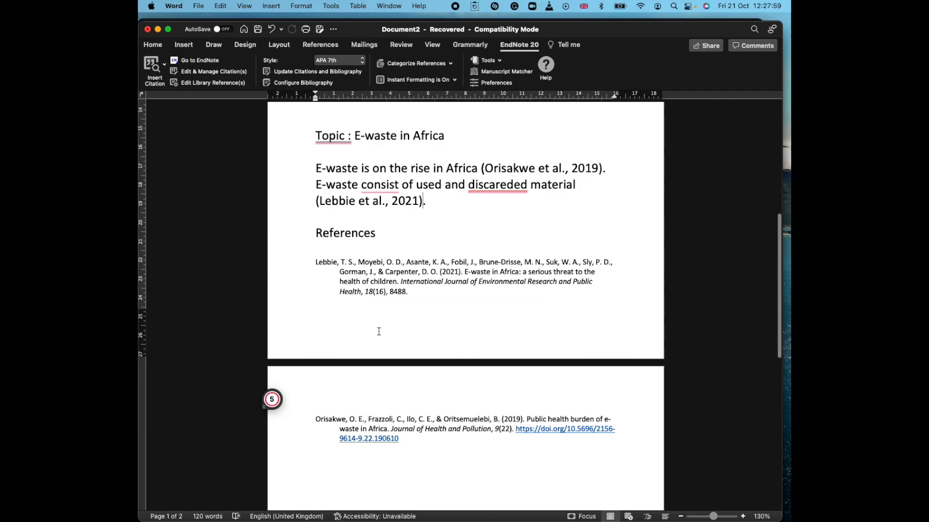
{"action": "mouse_move", "coordinate": [500, 189]}
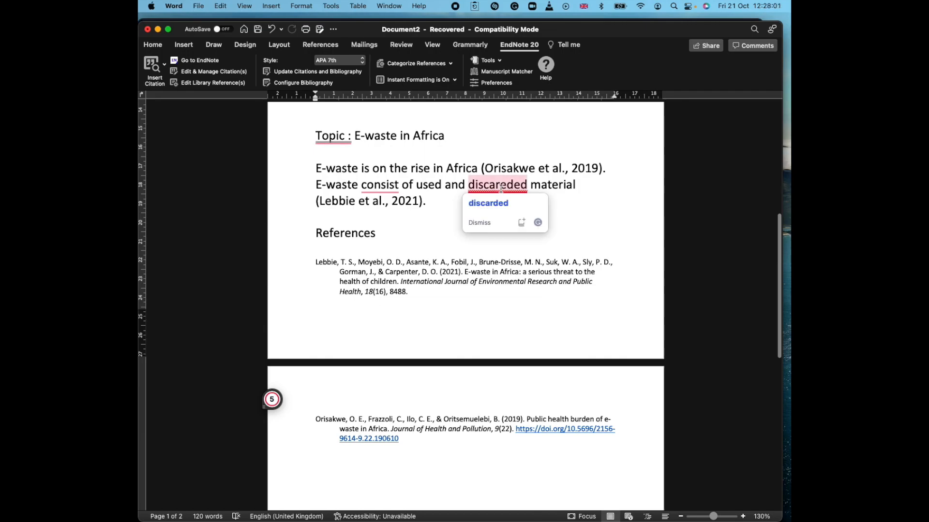
{"action": "left_click", "coordinate": [506, 206]}
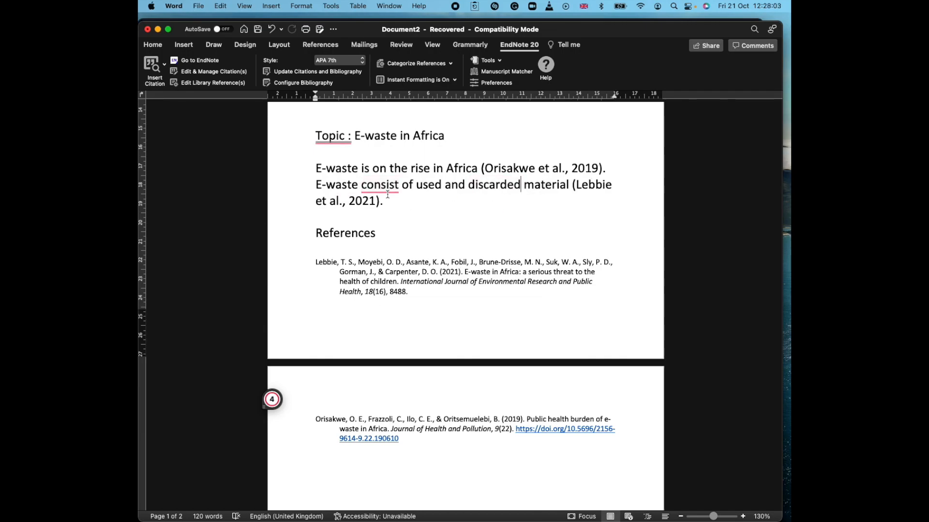
{"action": "mouse_move", "coordinate": [387, 189]}
{"action": "left_click", "coordinate": [390, 218]}
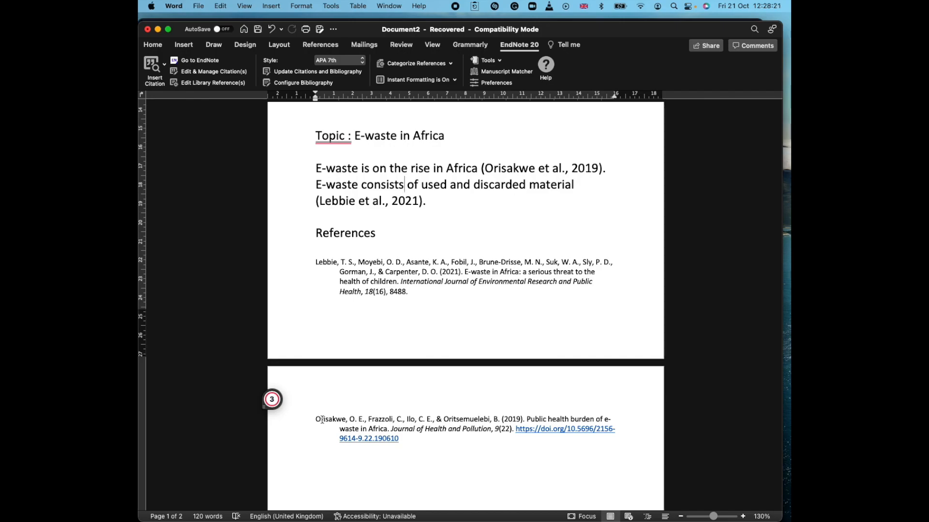
Begin a third sentence with "According to" after the second citation.
{"action": "scroll", "coordinate": [321, 419], "scroll_direction": "up", "scroll_amount": 2}
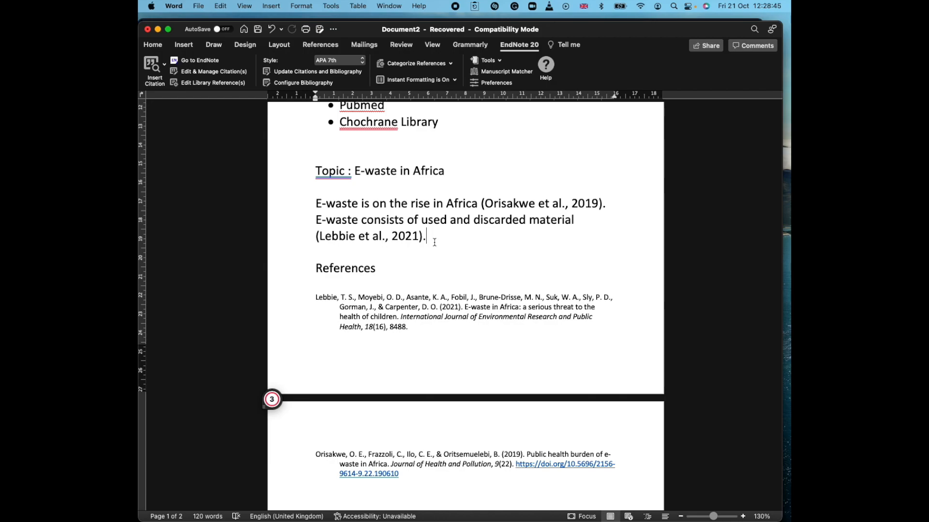
{"action": "key", "text": "super+z"}
{"action": "type", "text": "A"}
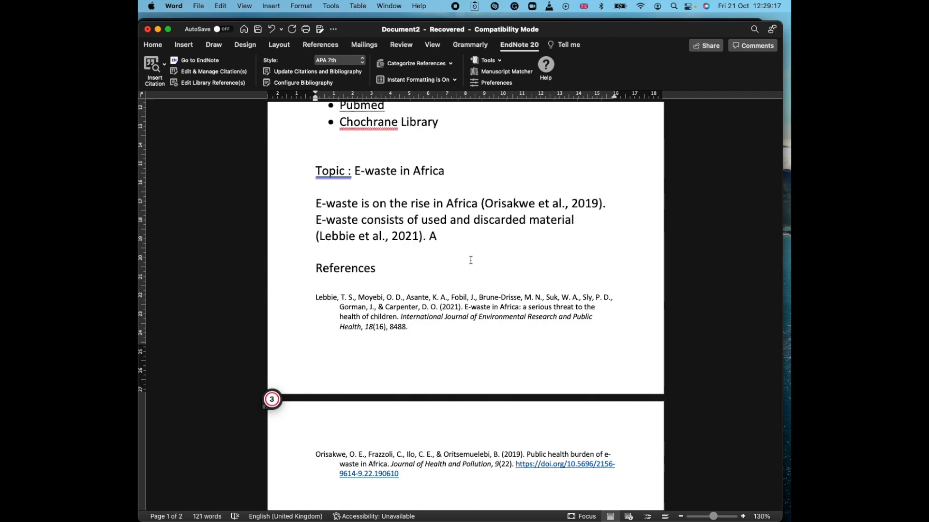
{"action": "type", "text": "ccording to"}
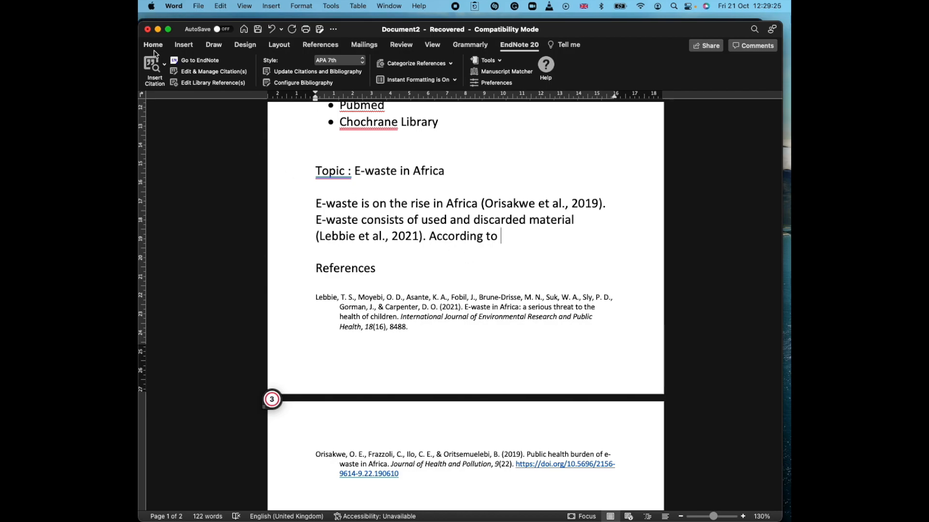
Insert the 2021 "E-waste in Africa" article's citation after "According to" and select that citation.
{"action": "left_click", "coordinate": [155, 72]}
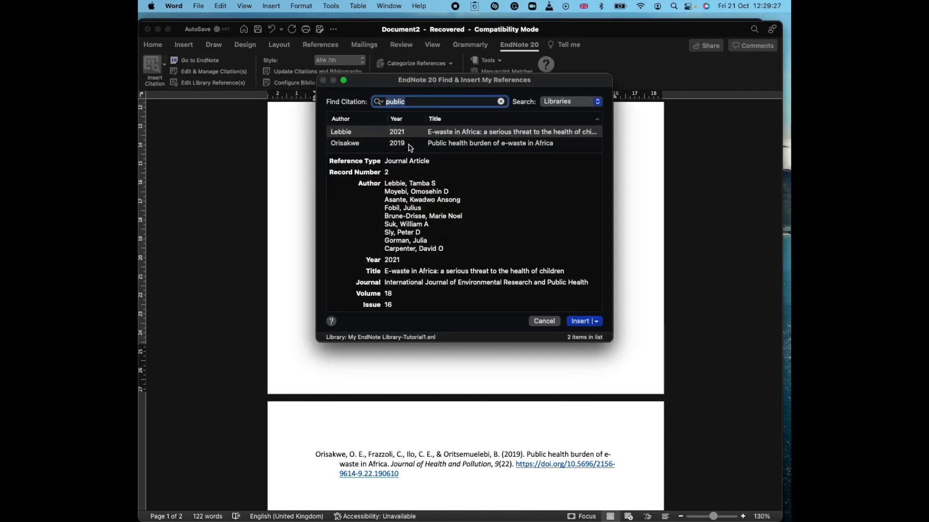
{"action": "left_click", "coordinate": [580, 322]}
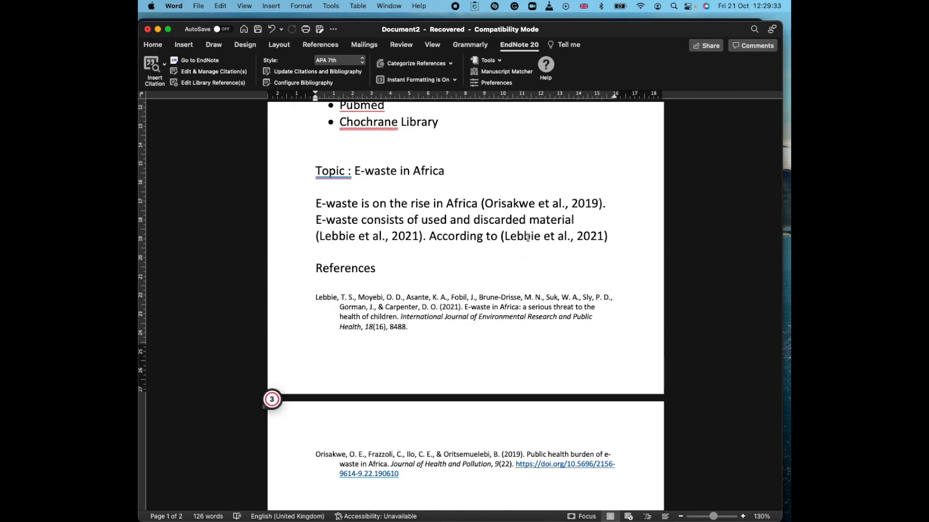
{"action": "left_click", "coordinate": [527, 236]}
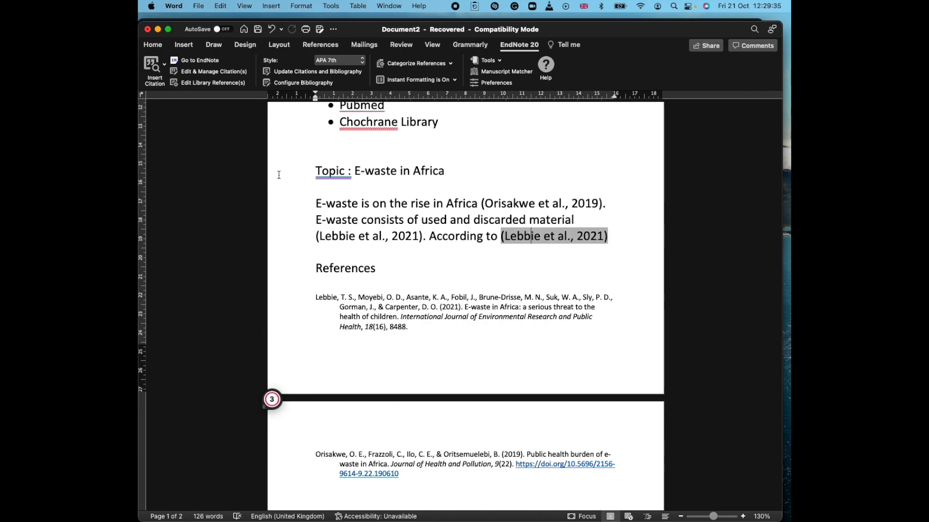
Change the third sentence's citation format to Display as: Author (Year).
{"action": "left_click", "coordinate": [213, 74]}
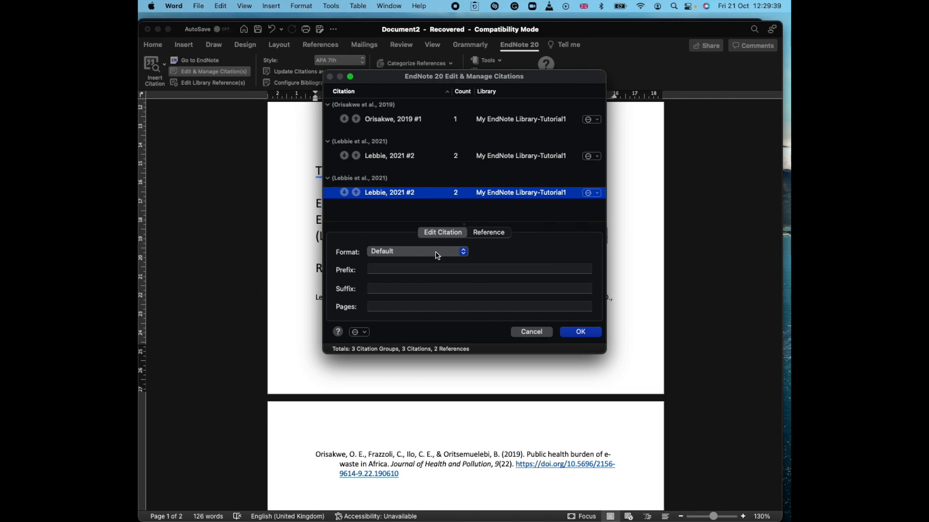
{"action": "left_click", "coordinate": [437, 252]}
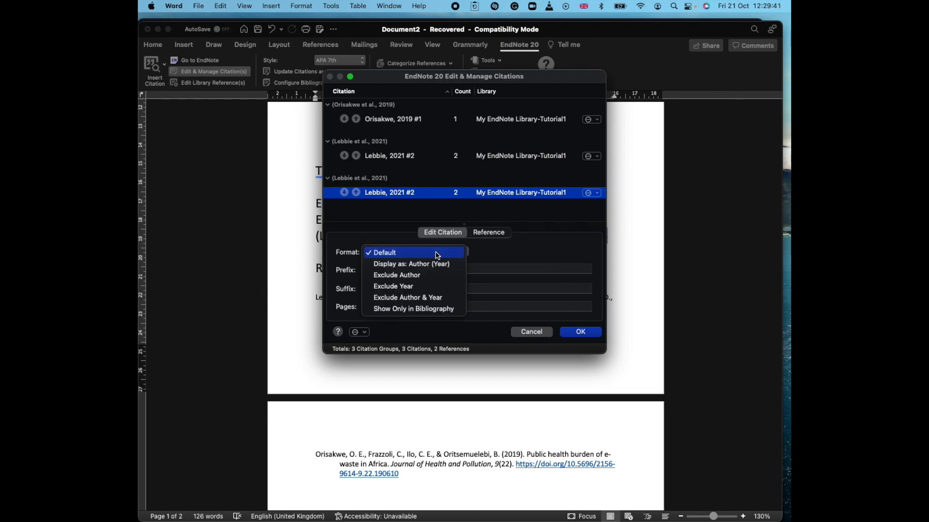
{"action": "left_click", "coordinate": [420, 265]}
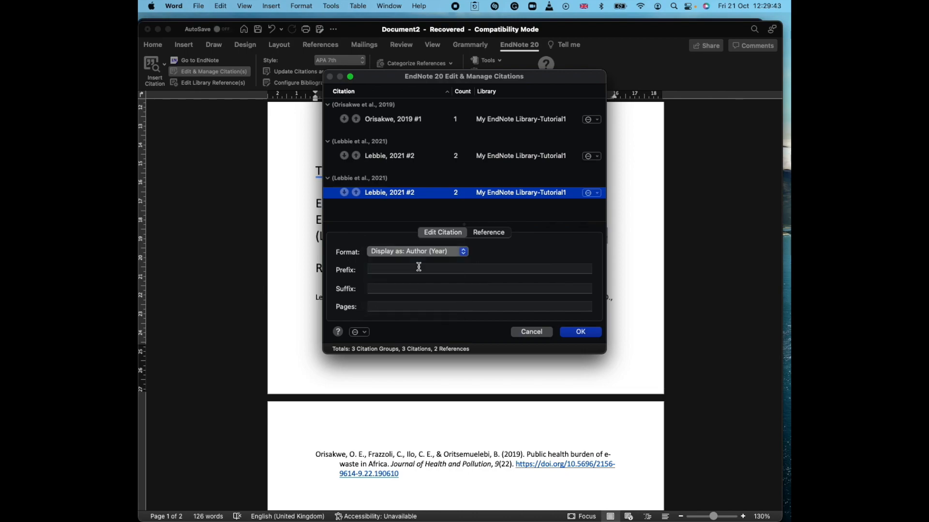
{"action": "left_click", "coordinate": [579, 333]}
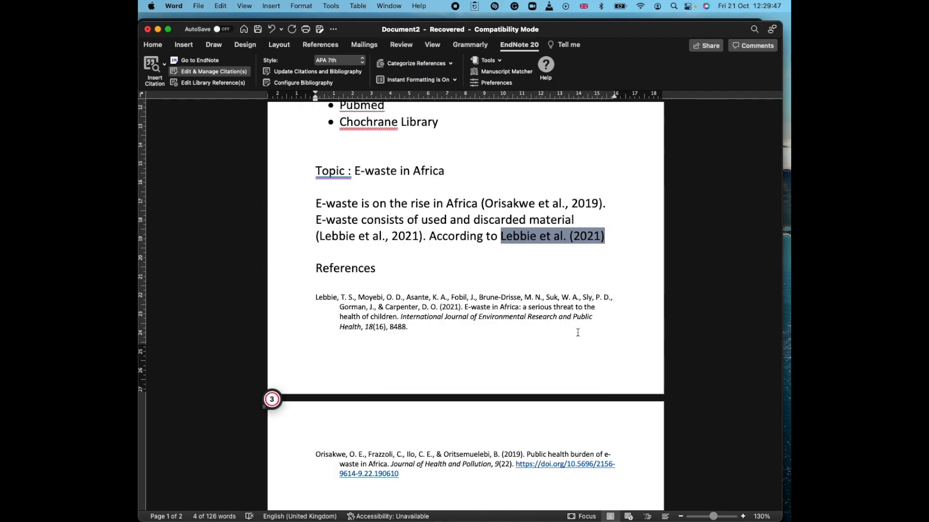
Continue the third sentence after the citation with ", E-waste is.....", accepting the suggested spelling "E-waste".
{"action": "key", "text": "Right"}
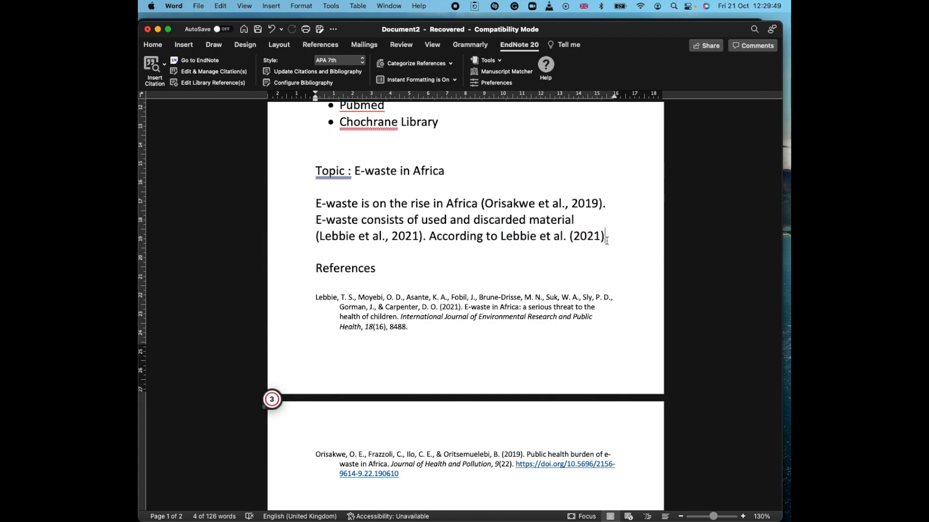
{"action": "type", "text": ","}
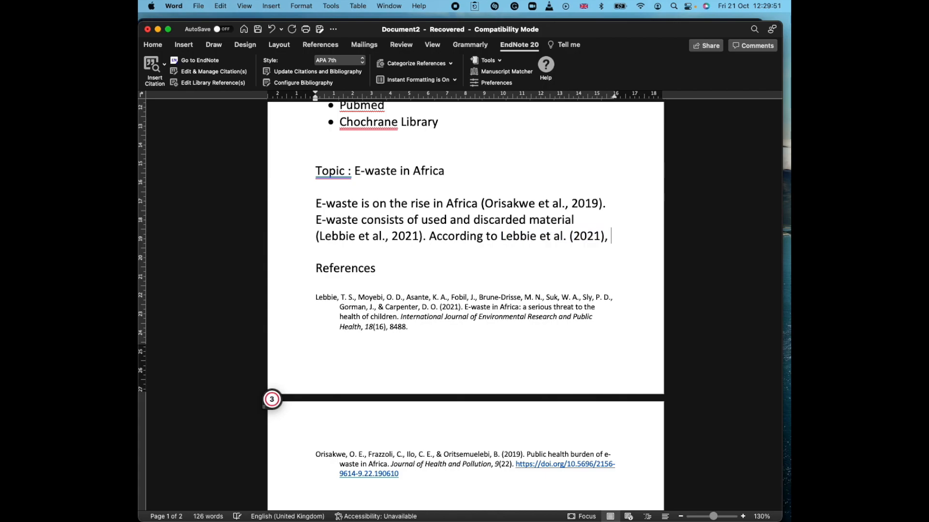
{"action": "type", "text": " Ewaste is"}
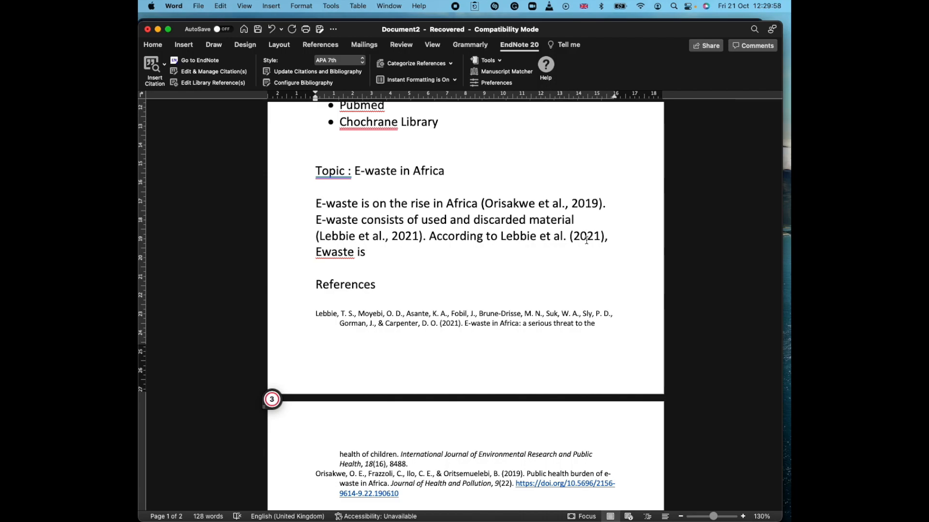
{"action": "right_click", "coordinate": [320, 251]}
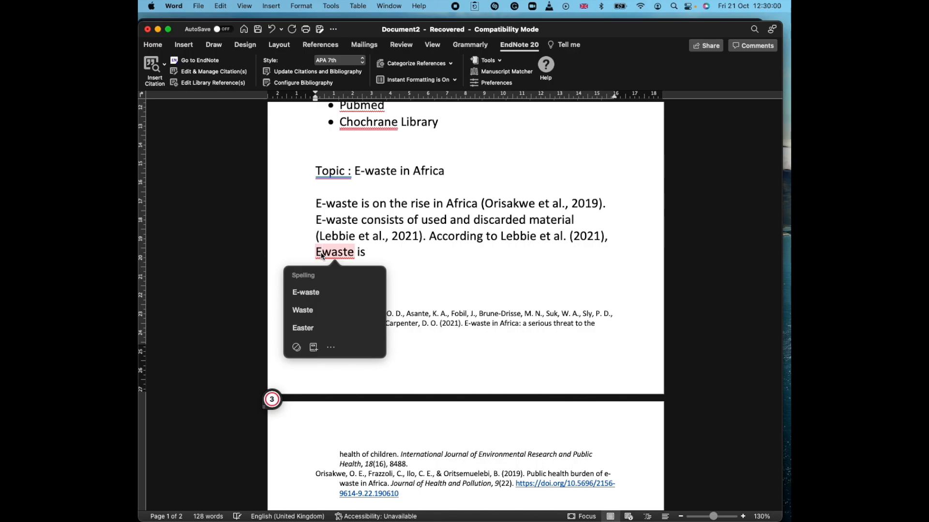
{"action": "left_click", "coordinate": [301, 292]}
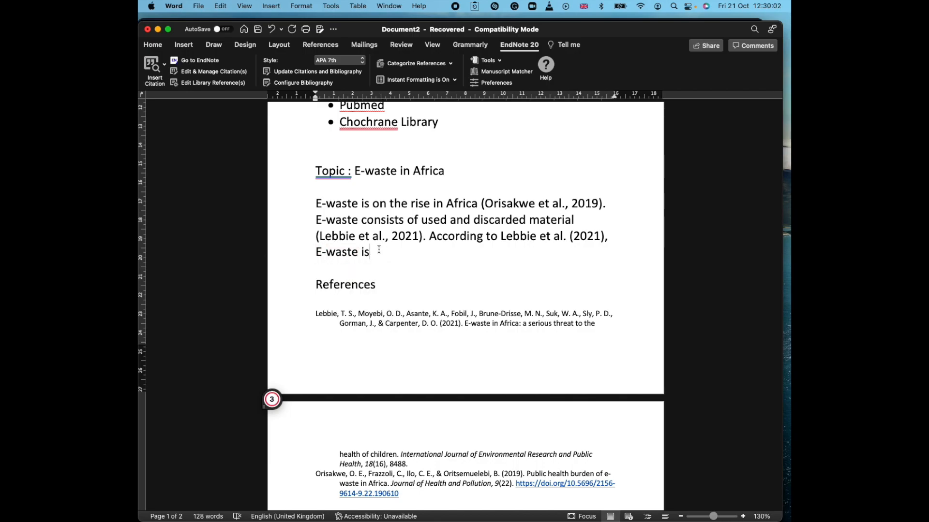
{"action": "type", "text": "....."}
Switch to Chrome and open google.com in a new browser tab.
{"action": "key", "text": "ctrl+Up"}
{"action": "left_click", "coordinate": [590, 199]}
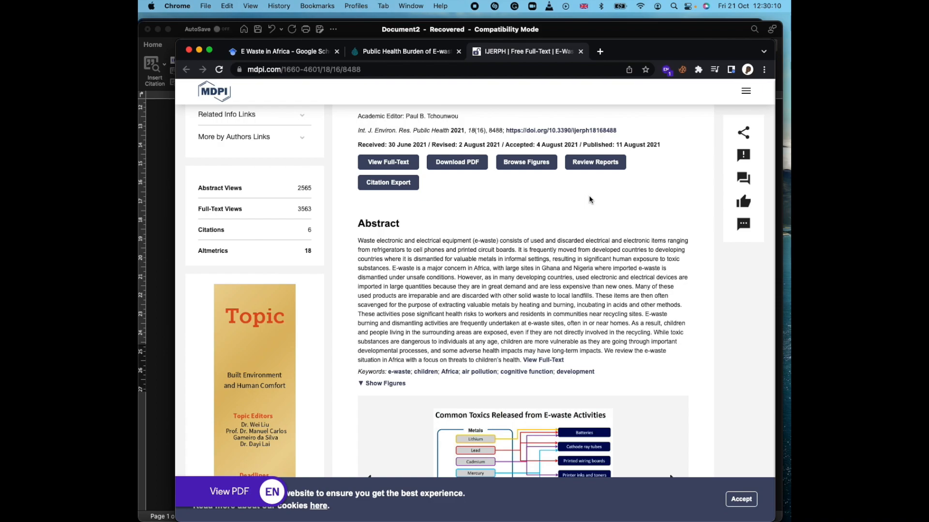
{"action": "left_click", "coordinate": [599, 52]}
{"action": "left_click", "coordinate": [483, 75]}
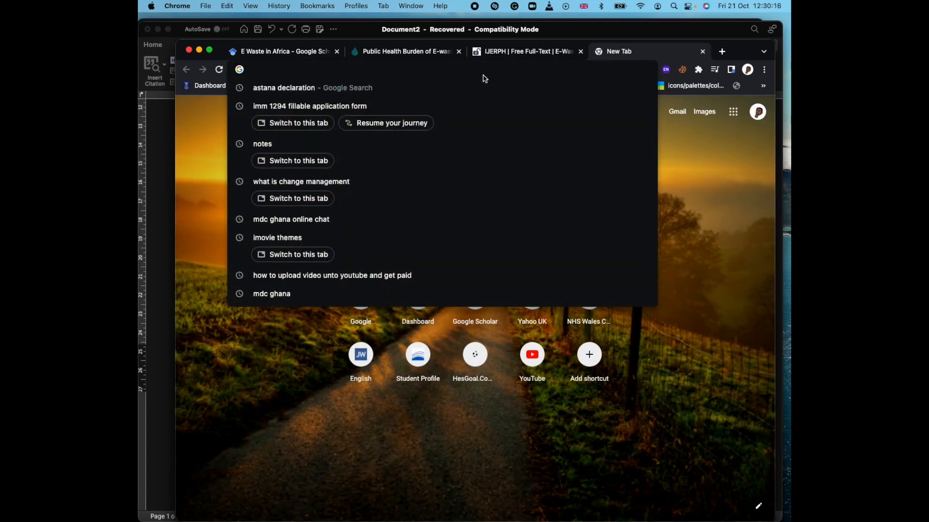
{"action": "type", "text": "goo"}
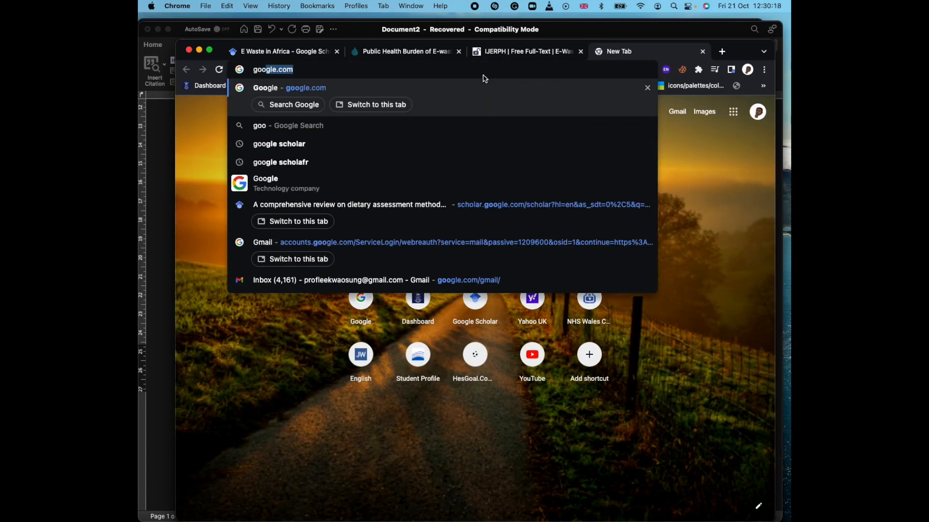
{"action": "key", "text": "Return"}
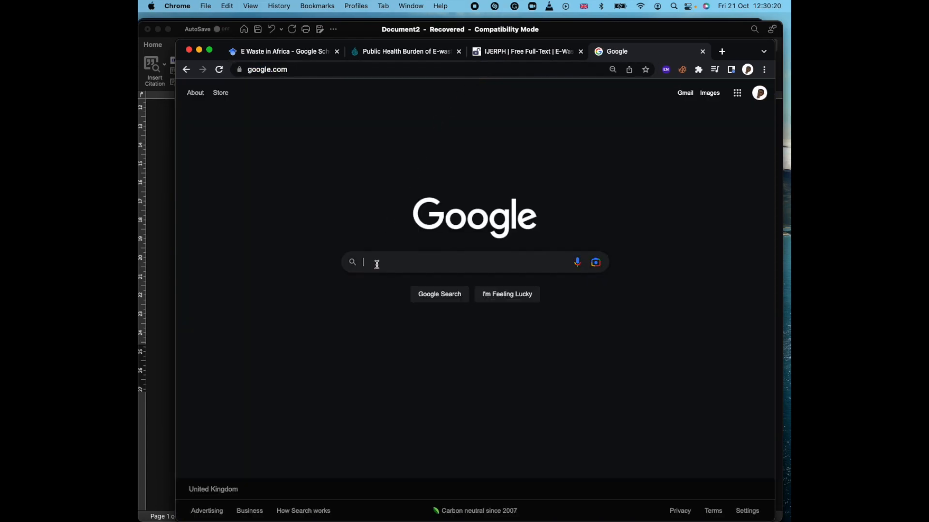
Search Google for "WHO" and open the World Health Organization website.
{"action": "left_click", "coordinate": [376, 265]}
{"action": "type", "text": "WHO"}
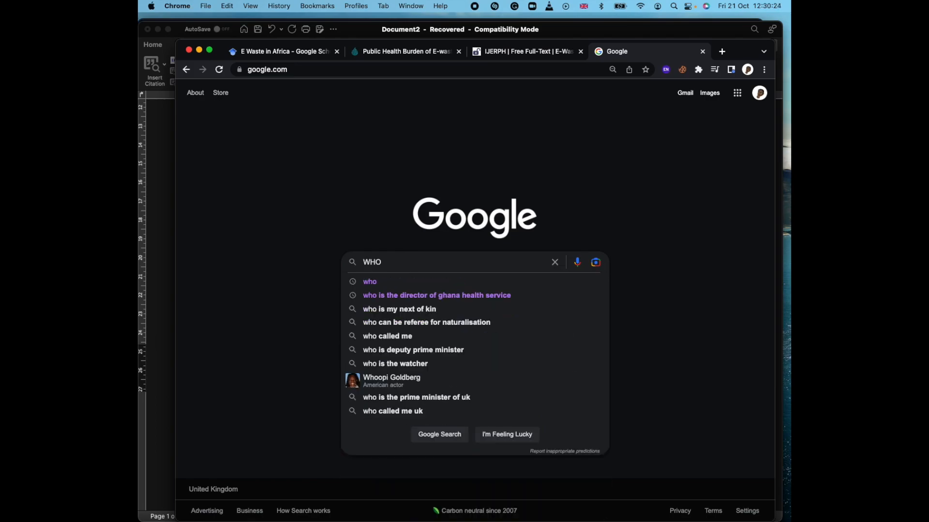
{"action": "key", "text": "Return"}
{"action": "left_click", "coordinate": [303, 182]}
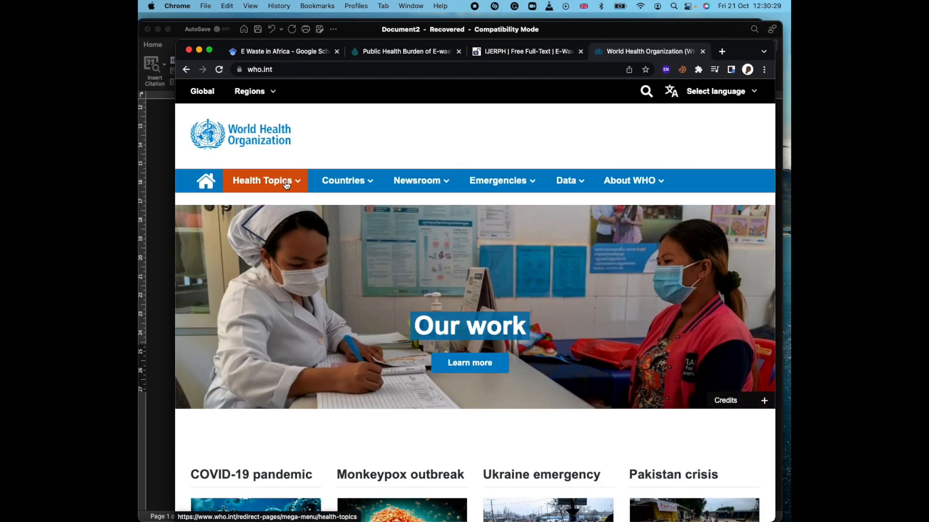
Open the Air pollution page from WHO's health topics under A and look through its content.
{"action": "mouse_move", "coordinate": [298, 186]}
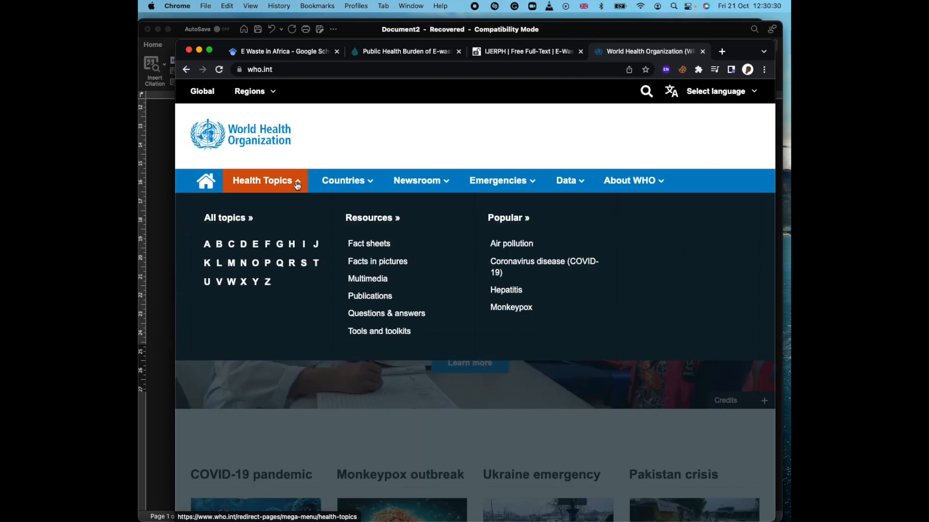
{"action": "left_click", "coordinate": [203, 246]}
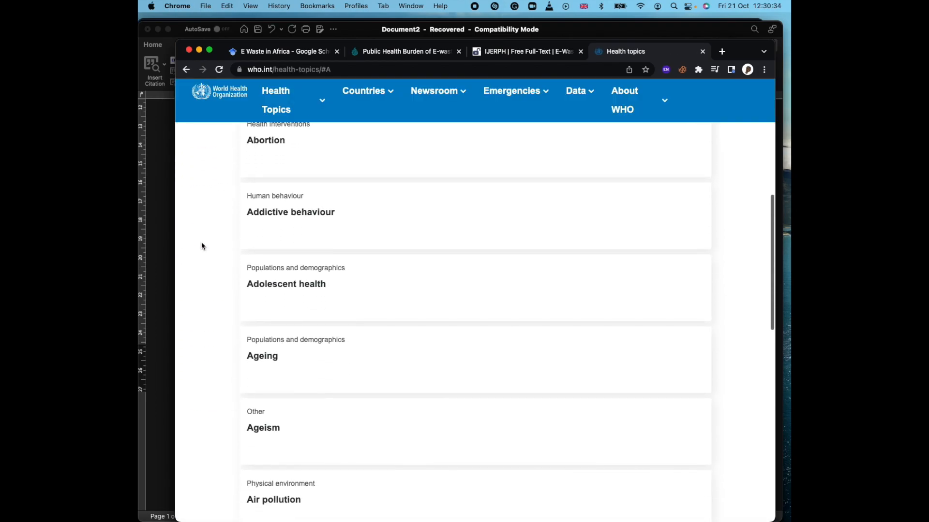
{"action": "scroll", "coordinate": [245, 275], "scroll_direction": "down", "scroll_amount": 5}
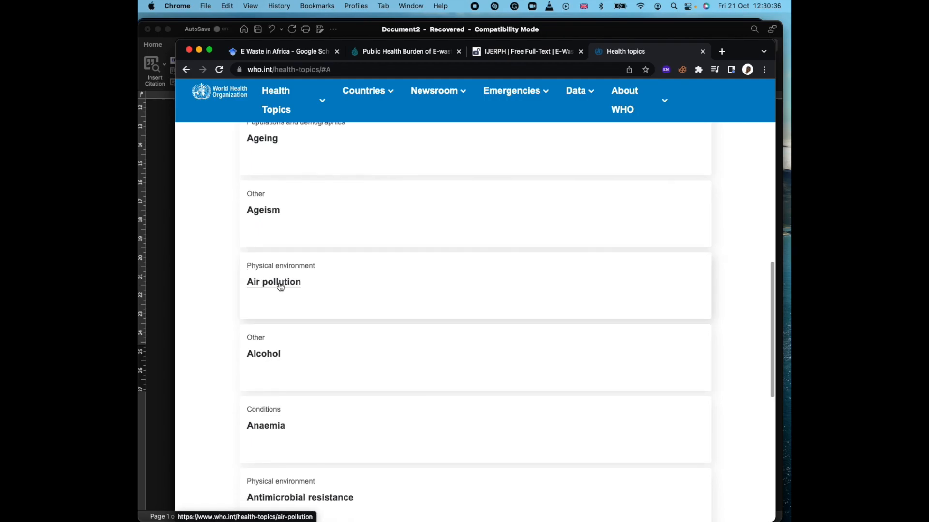
{"action": "left_click", "coordinate": [281, 286]}
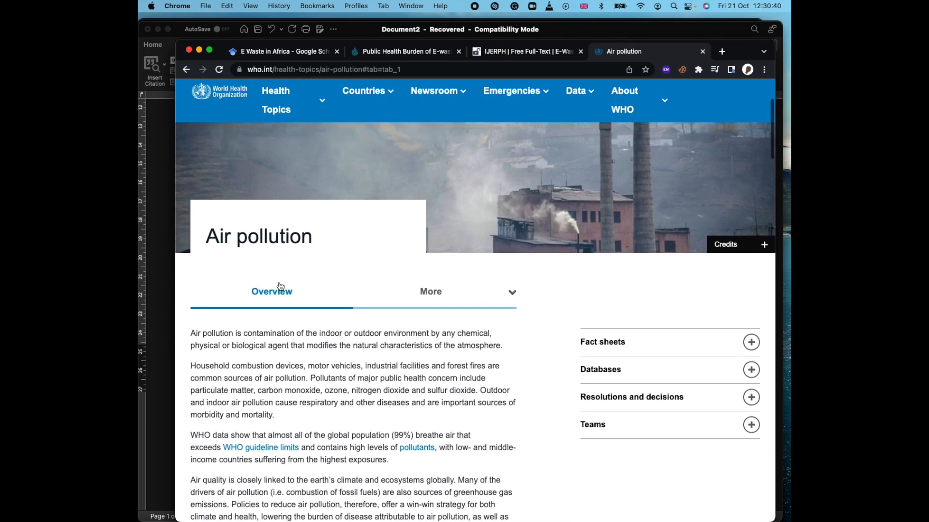
{"action": "scroll", "coordinate": [279, 283], "scroll_direction": "down", "scroll_amount": 3}
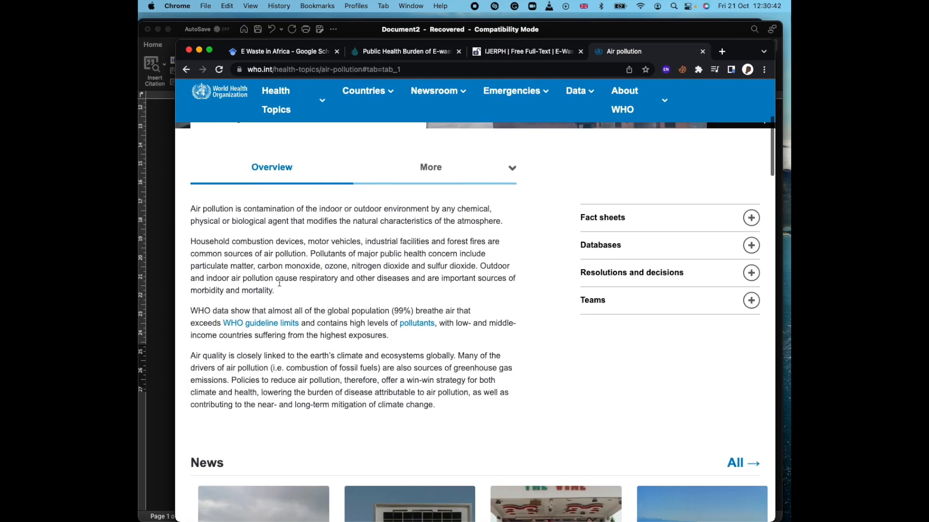
{"action": "scroll", "coordinate": [280, 283], "scroll_direction": "down", "scroll_amount": 5}
{"action": "scroll", "coordinate": [280, 286], "scroll_direction": "down", "scroll_amount": 3}
{"action": "scroll", "coordinate": [279, 286], "scroll_direction": "up", "scroll_amount": 5}
{"action": "scroll", "coordinate": [279, 286], "scroll_direction": "up", "scroll_amount": 7}
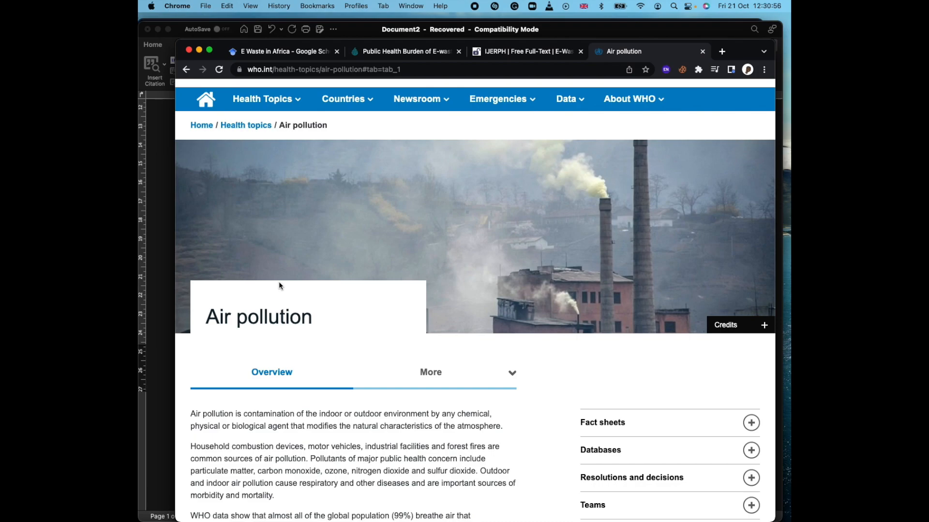
{"action": "scroll", "coordinate": [279, 285], "scroll_direction": "down", "scroll_amount": 2}
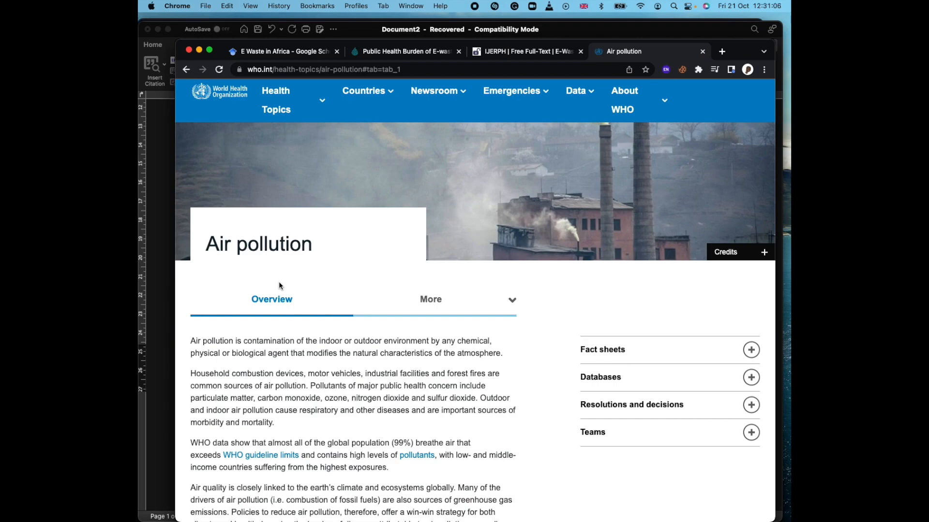
Switch to EndNote, create a new reference and review its blank fields.
{"action": "key", "text": "ctrl+Up"}
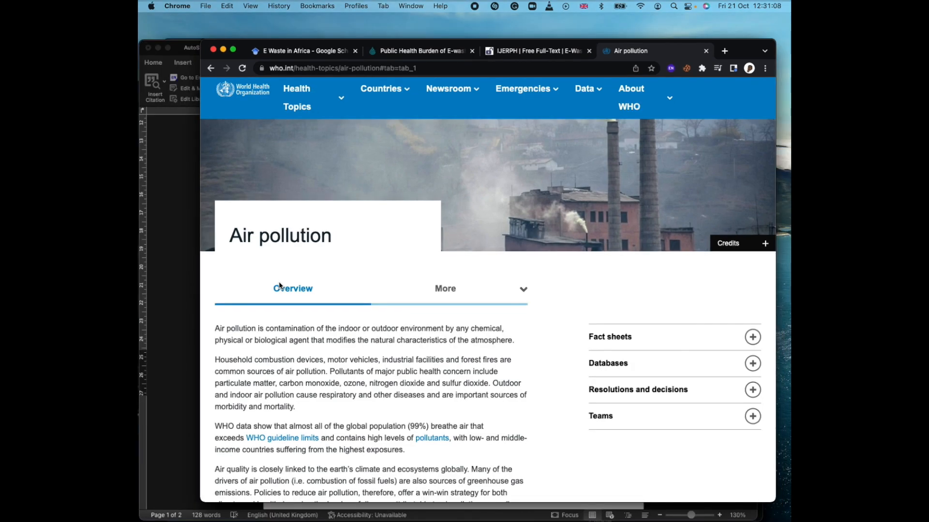
{"action": "left_click", "coordinate": [548, 419]}
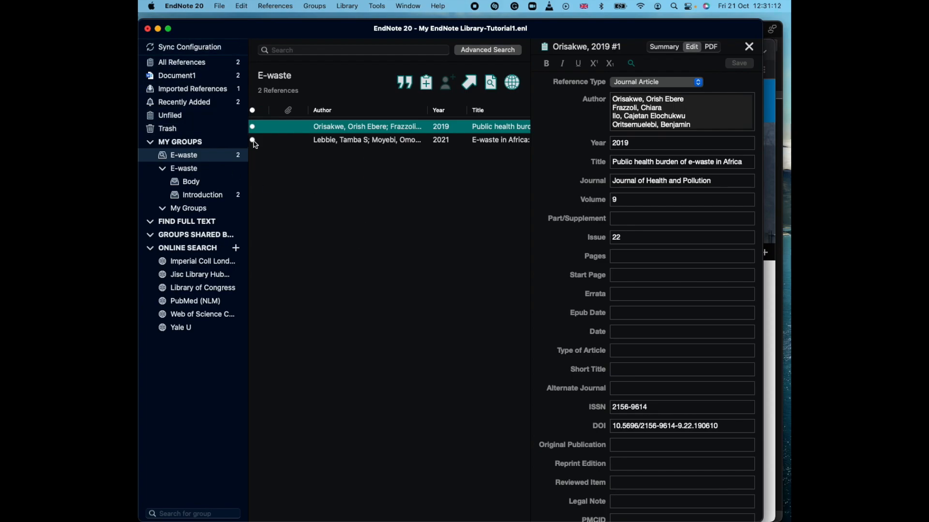
{"action": "left_click", "coordinate": [278, 7]}
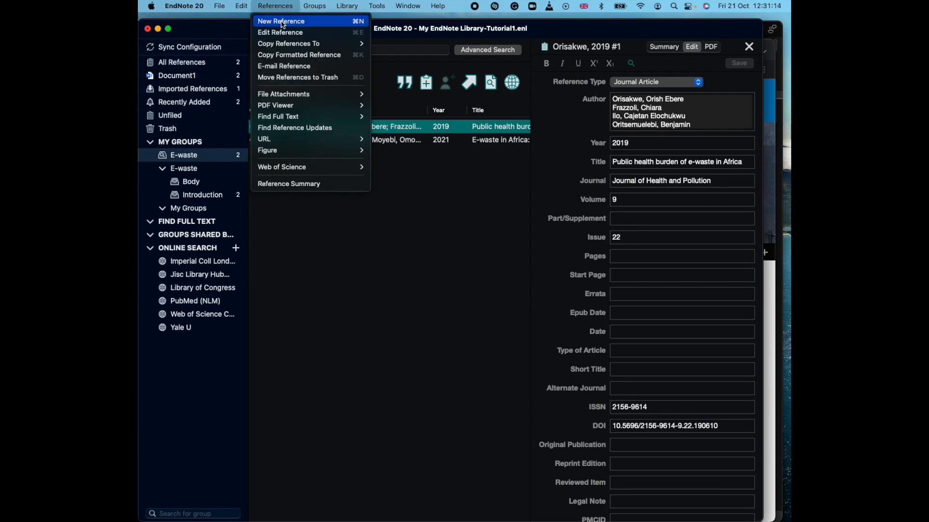
{"action": "left_click", "coordinate": [283, 24]}
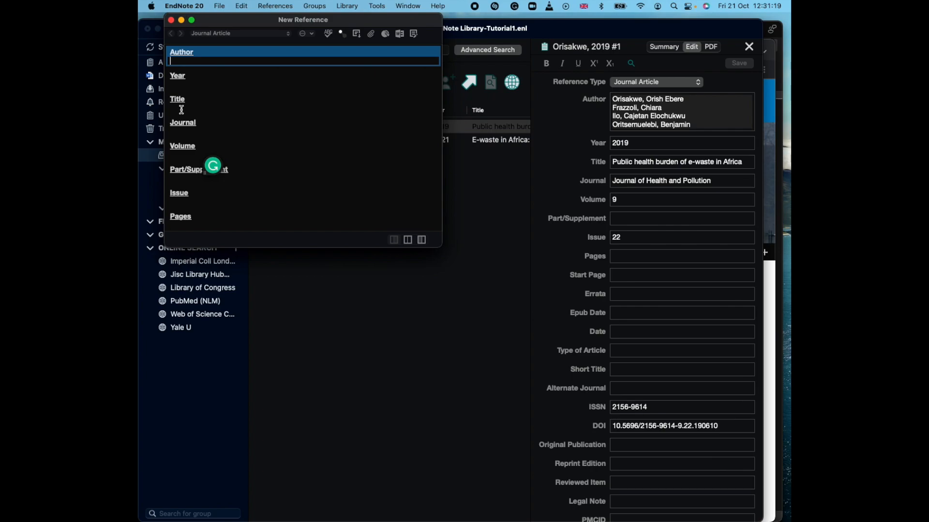
{"action": "scroll", "coordinate": [181, 110], "scroll_direction": "down", "scroll_amount": 15}
{"action": "scroll", "coordinate": [181, 110], "scroll_direction": "down", "scroll_amount": 10}
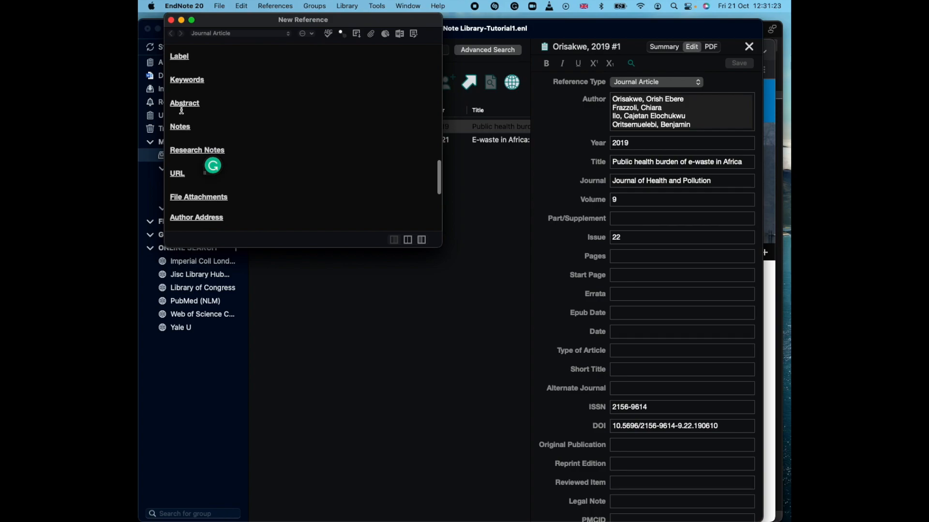
{"action": "scroll", "coordinate": [181, 182], "scroll_direction": "up", "scroll_amount": 20}
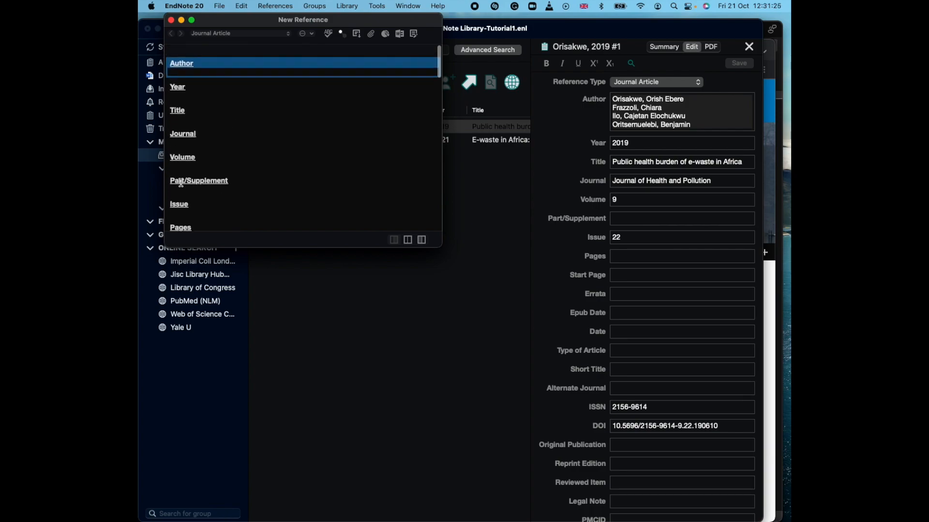
Set the new reference's type to Web Page and enter "World Health Organisation" as the author.
{"action": "left_click", "coordinate": [240, 34]}
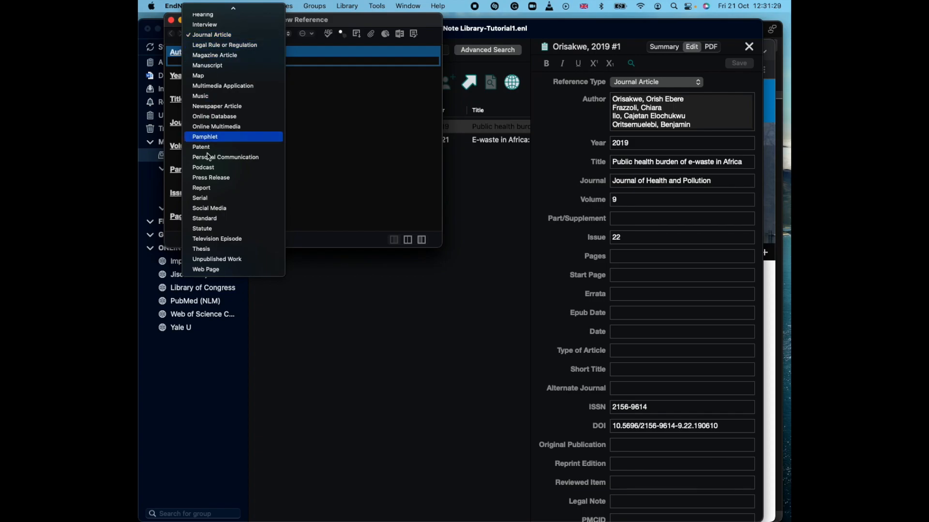
{"action": "left_click", "coordinate": [207, 270]}
{"action": "left_click", "coordinate": [229, 35]}
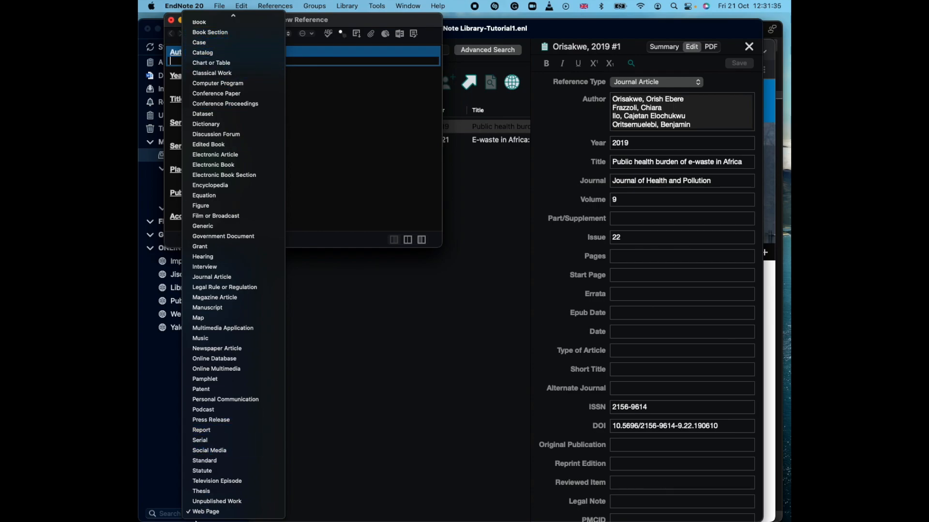
{"action": "left_click", "coordinate": [208, 510]}
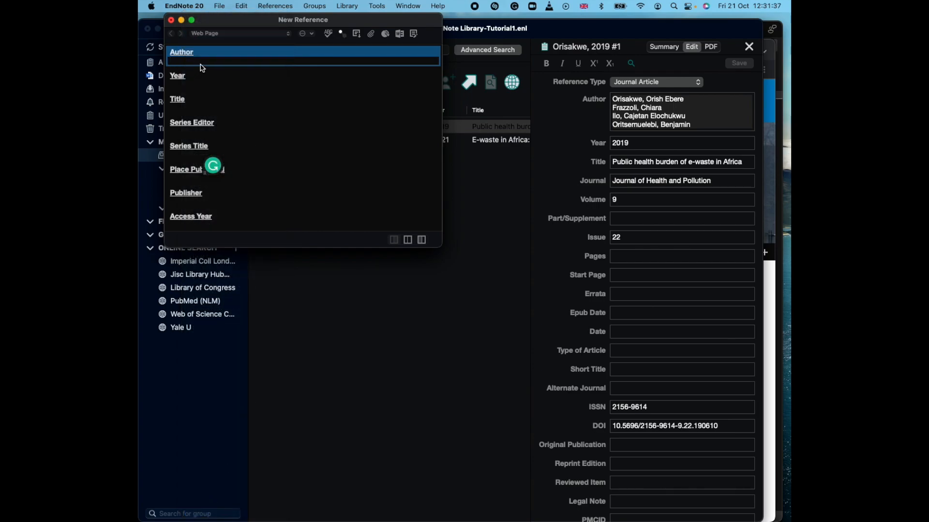
{"action": "type", "text": "World Hea"}
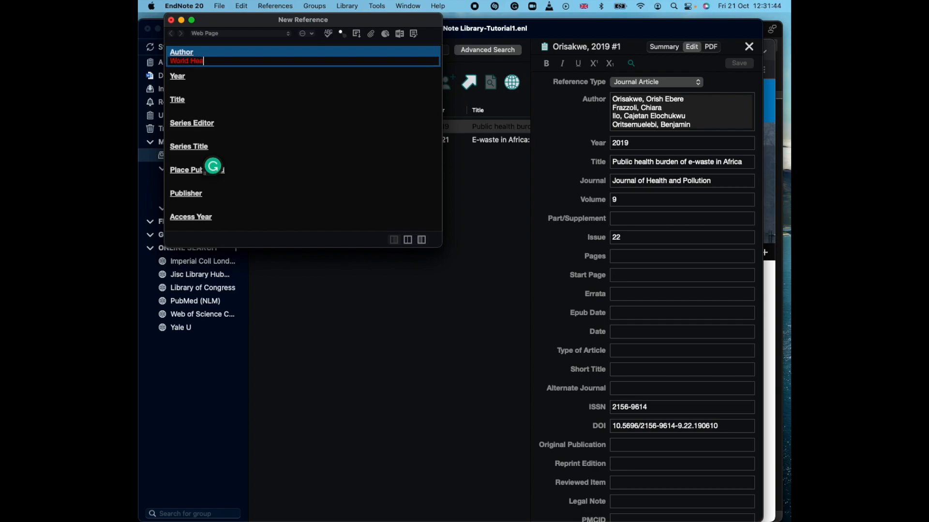
{"action": "type", "text": "lth Organisation"}
Switch to WHO's Air pollution page in Chrome and check it down to the footer for the publication year.
{"action": "key", "text": "ctrl+Up"}
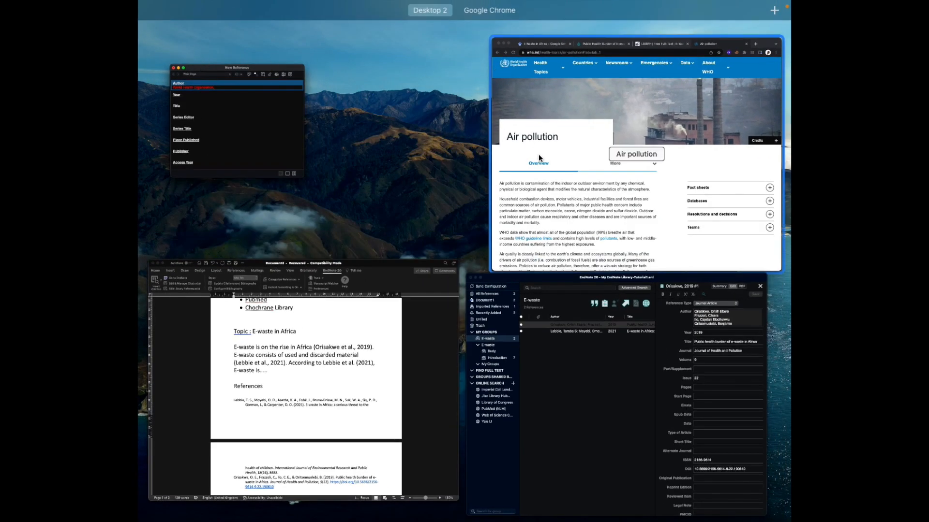
{"action": "left_click", "coordinate": [538, 153]}
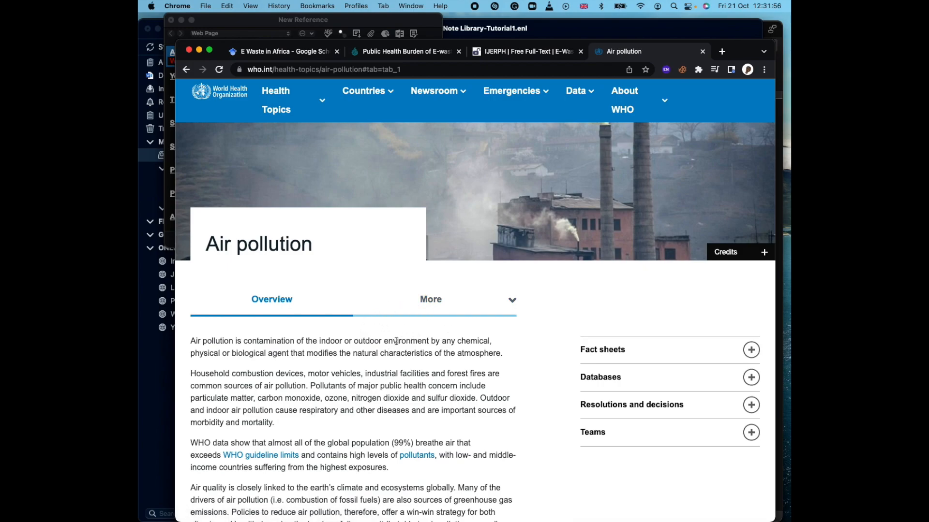
{"action": "key", "text": "ctrl+Up"}
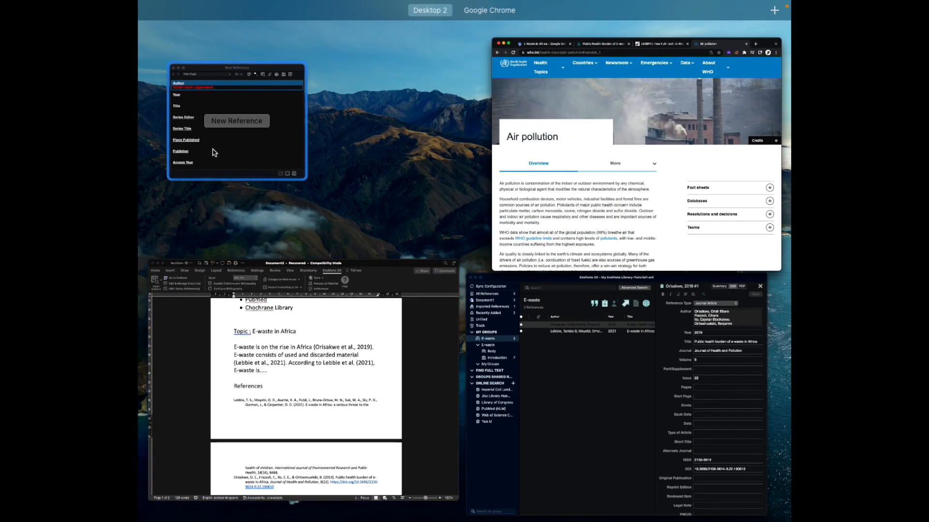
{"action": "left_click", "coordinate": [214, 153]}
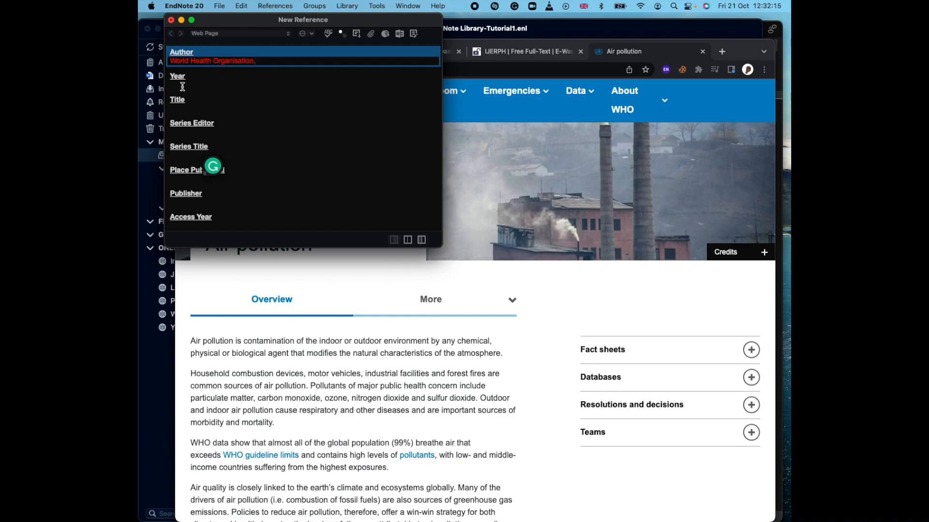
{"action": "left_click", "coordinate": [336, 347]}
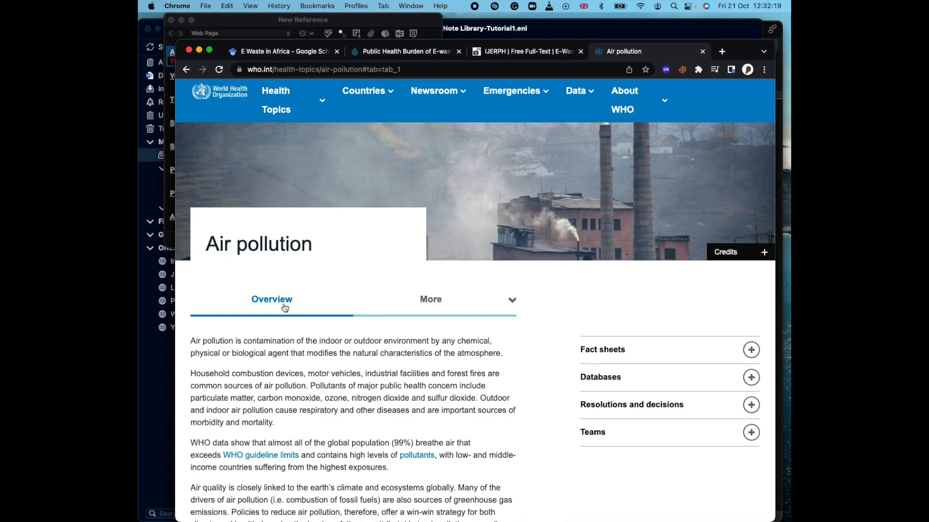
{"action": "scroll", "coordinate": [385, 334], "scroll_direction": "down", "scroll_amount": 20}
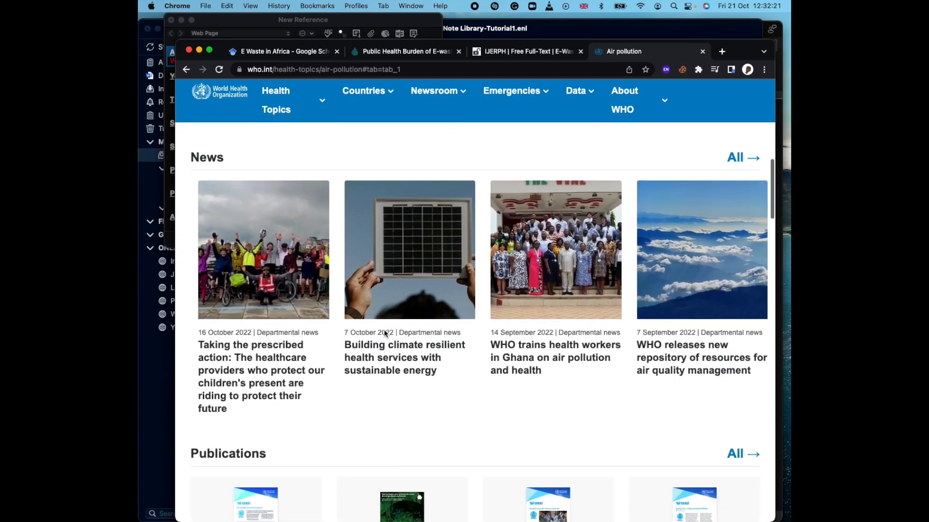
{"action": "scroll", "coordinate": [384, 334], "scroll_direction": "down", "scroll_amount": 15}
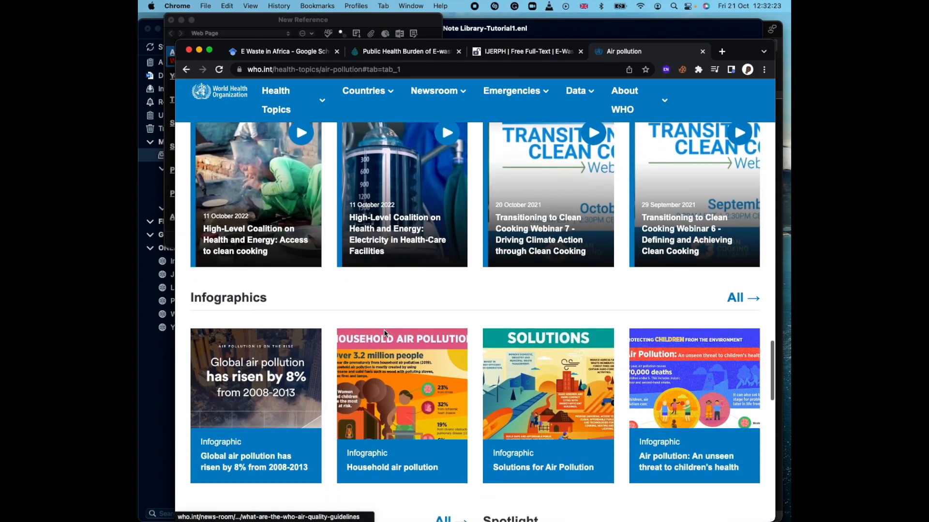
{"action": "scroll", "coordinate": [384, 333], "scroll_direction": "down", "scroll_amount": 1}
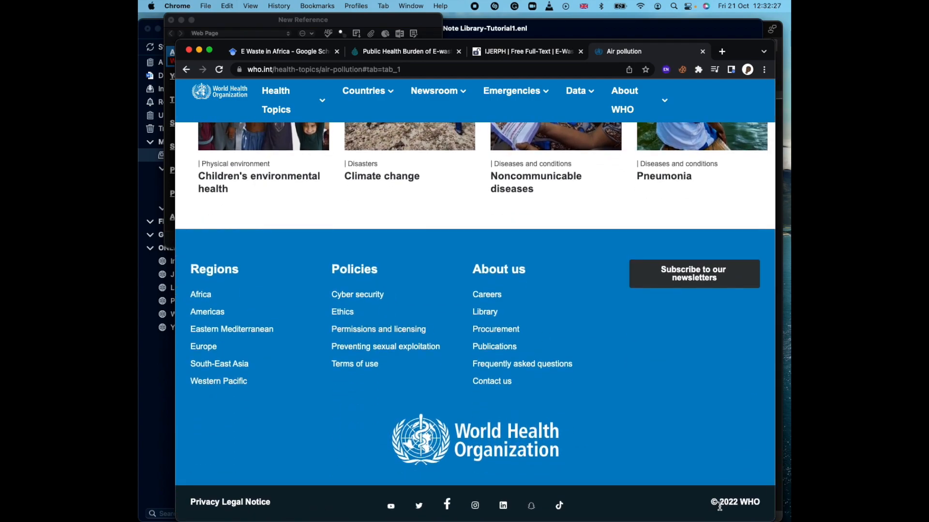
Switch to EndNote's new reference and enter 2022 as the year and "Air Pollution" as the title.
{"action": "key", "text": "ctrl+Up"}
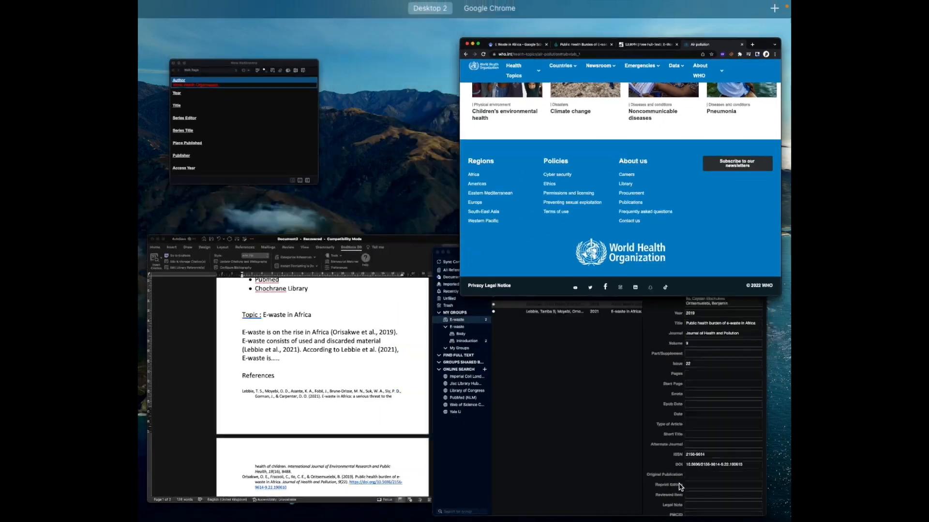
{"action": "left_click", "coordinate": [232, 119]}
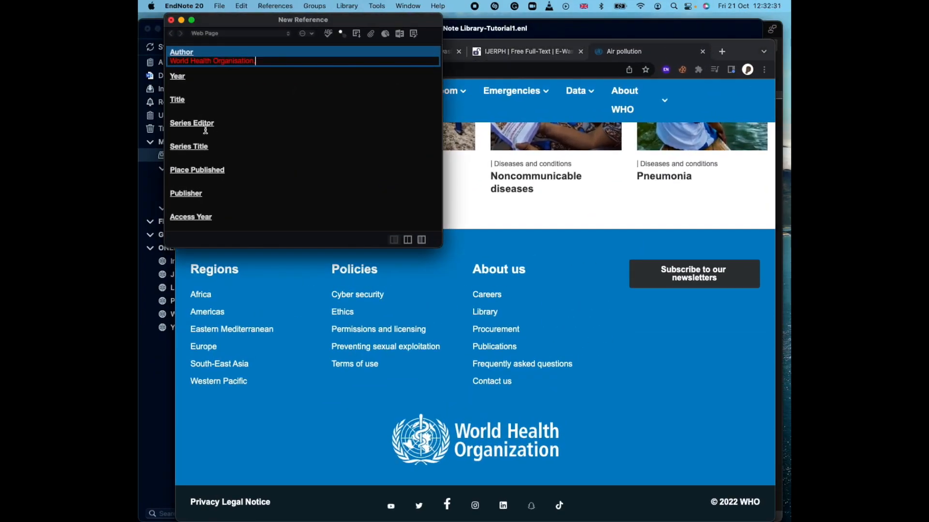
{"action": "left_click", "coordinate": [184, 87]}
{"action": "type", "text": "2022"}
{"action": "left_click", "coordinate": [178, 109]}
{"action": "type", "text": "A"}
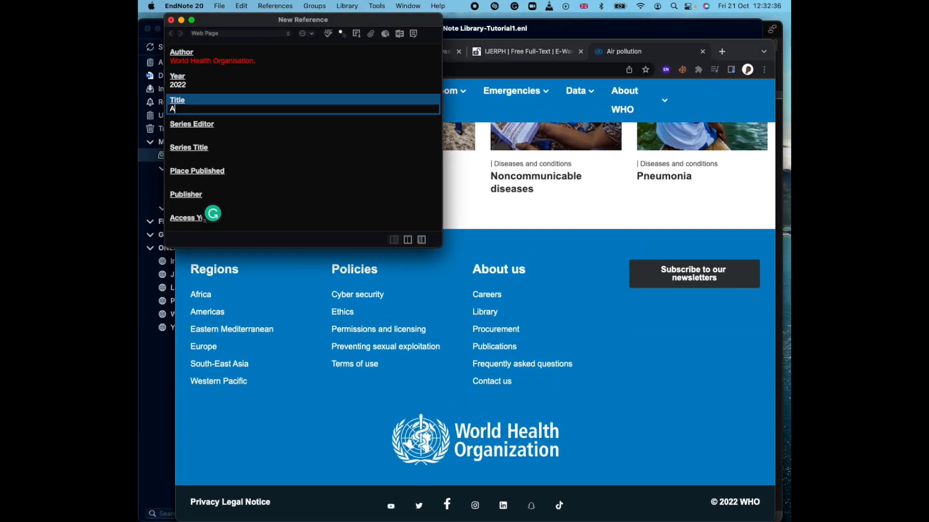
{"action": "type", "text": "ir Pollution"}
Copy the Air pollution page's web address from Chrome and paste it into the new reference's URL field.
{"action": "left_click", "coordinate": [515, 70]}
{"action": "right_click", "coordinate": [363, 71]}
{"action": "left_click", "coordinate": [372, 139]}
{"action": "left_click", "coordinate": [174, 213]}
{"action": "scroll", "coordinate": [174, 213], "scroll_direction": "down", "scroll_amount": 10}
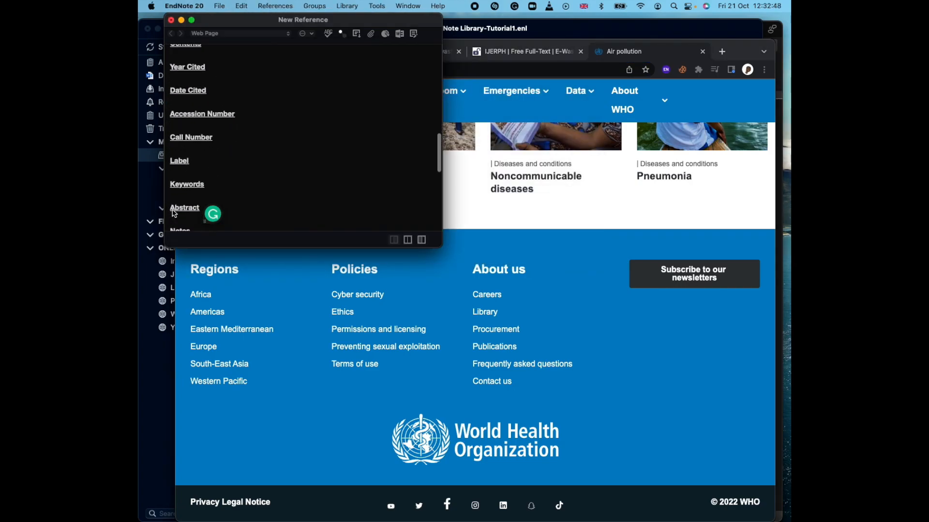
{"action": "left_click", "coordinate": [185, 172]}
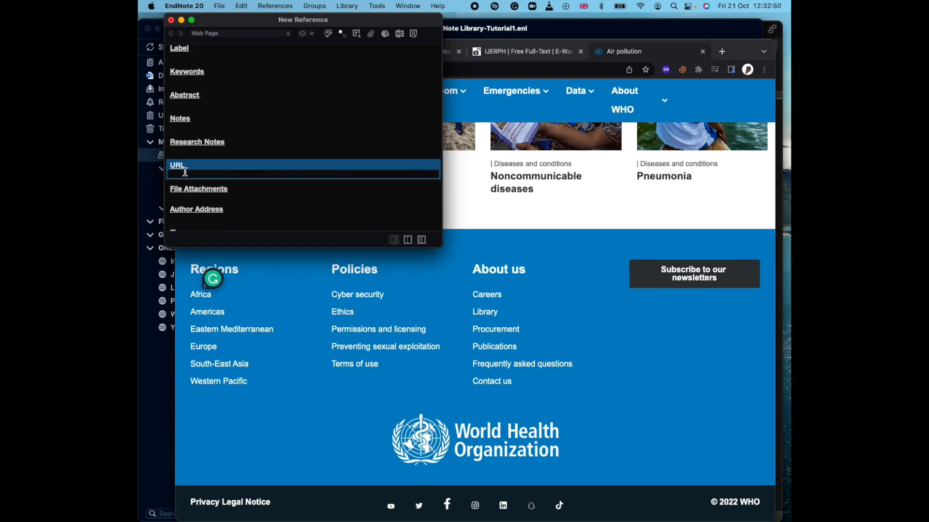
{"action": "key", "text": "super+v"}
Save the new web page reference and close its window.
{"action": "scroll", "coordinate": [300, 138], "scroll_direction": "up", "scroll_amount": 8}
{"action": "scroll", "coordinate": [299, 138], "scroll_direction": "up", "scroll_amount": 10}
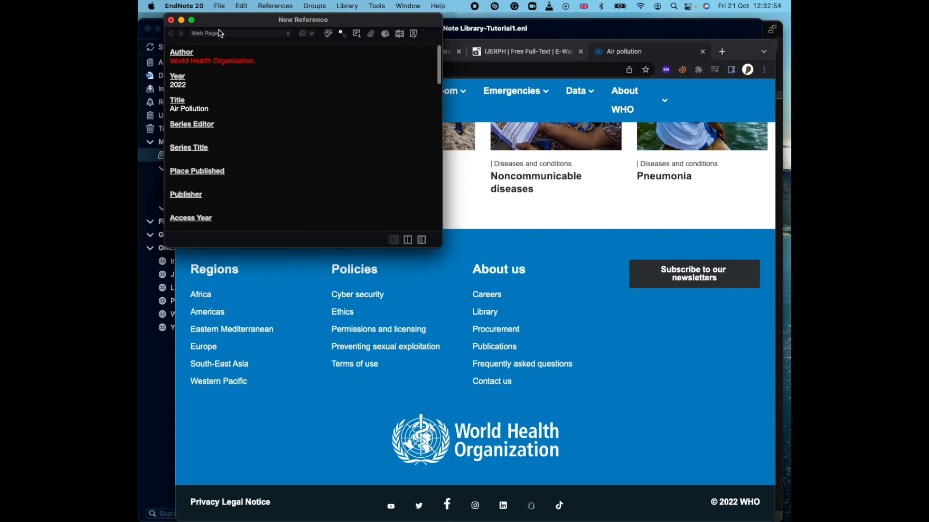
{"action": "left_click", "coordinate": [223, 7]}
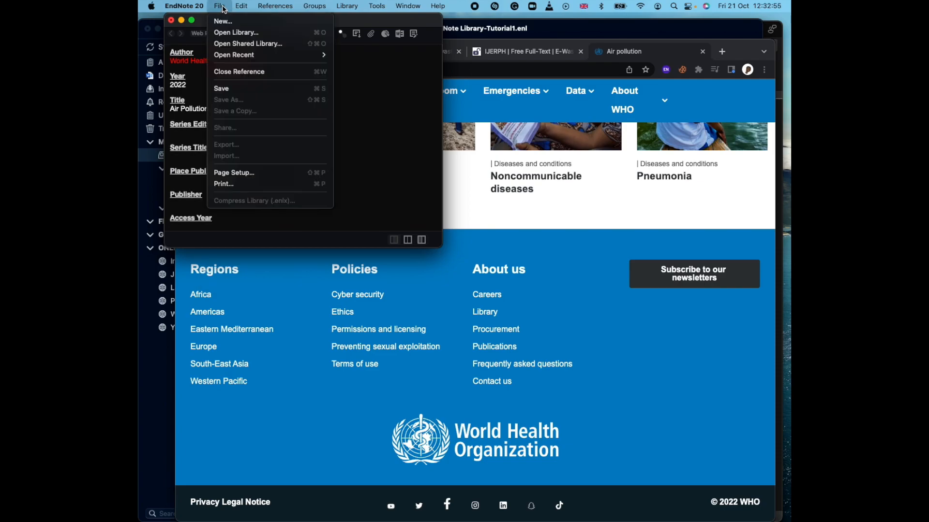
{"action": "left_click", "coordinate": [233, 90]}
{"action": "left_click", "coordinate": [171, 19]}
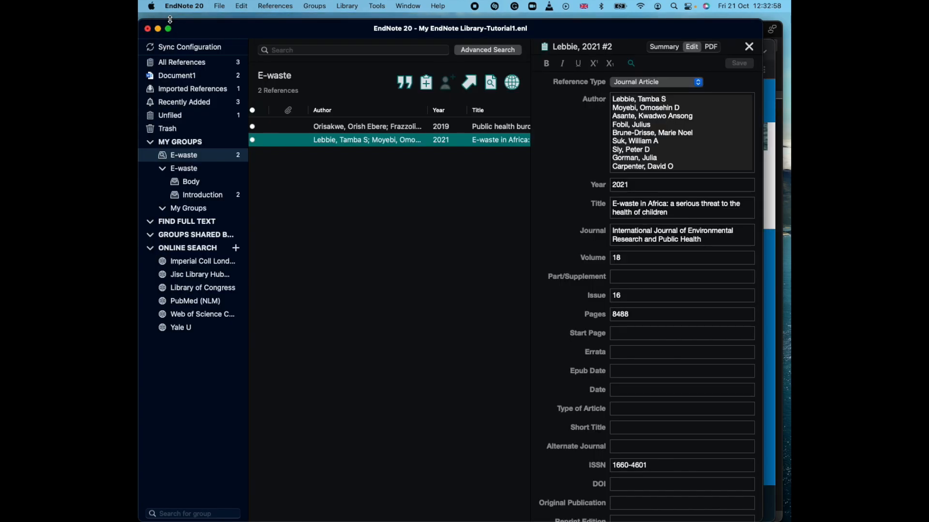
Show all references in the library and open the World Health Organisation reference for editing.
{"action": "left_click", "coordinate": [318, 197]}
{"action": "left_click", "coordinate": [216, 68]}
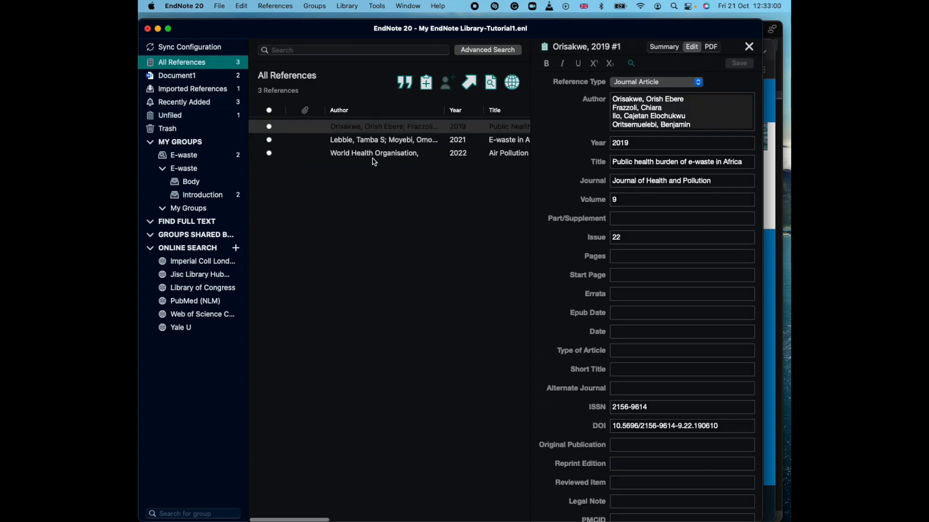
{"action": "left_click", "coordinate": [360, 155]}
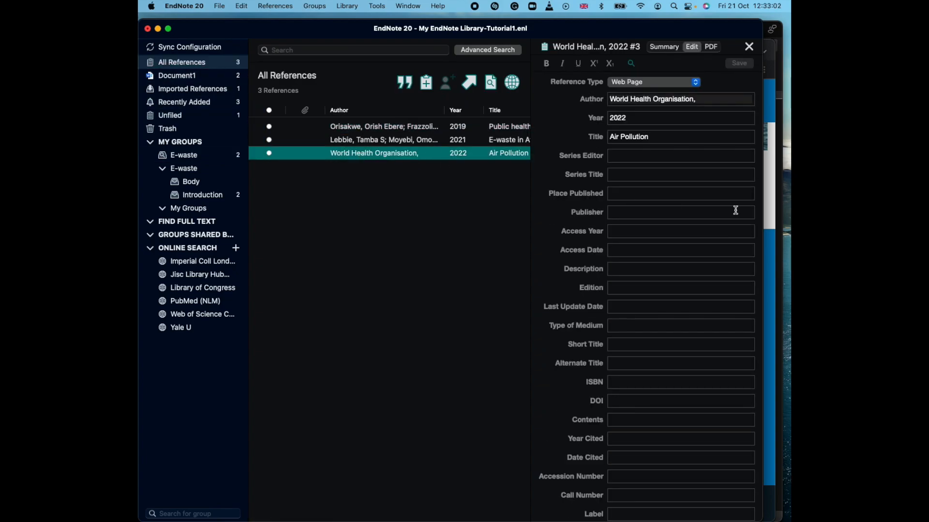
Remove the trailing comma from the World Health Organisation author name and save the reference.
{"action": "left_click", "coordinate": [700, 98]}
{"action": "key", "text": "shift+Left"}
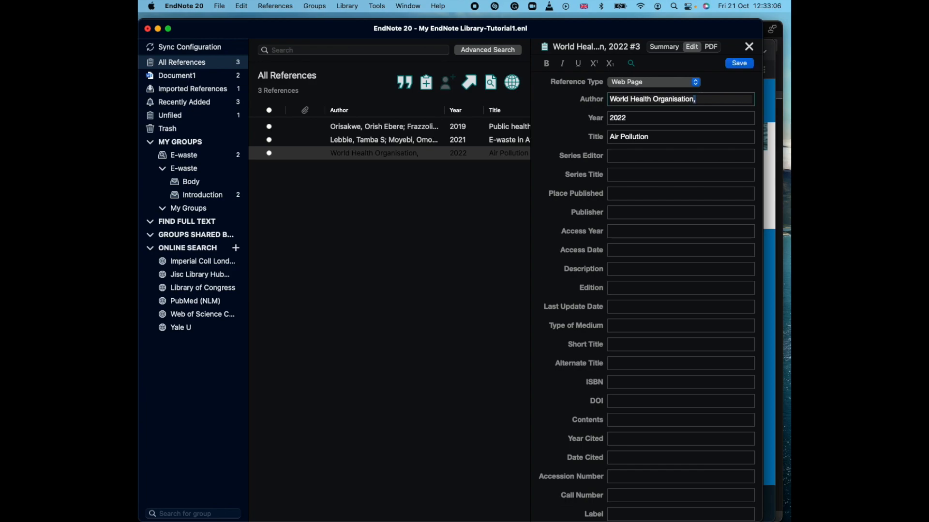
{"action": "key", "text": "BackSpace"}
{"action": "left_click", "coordinate": [739, 63]}
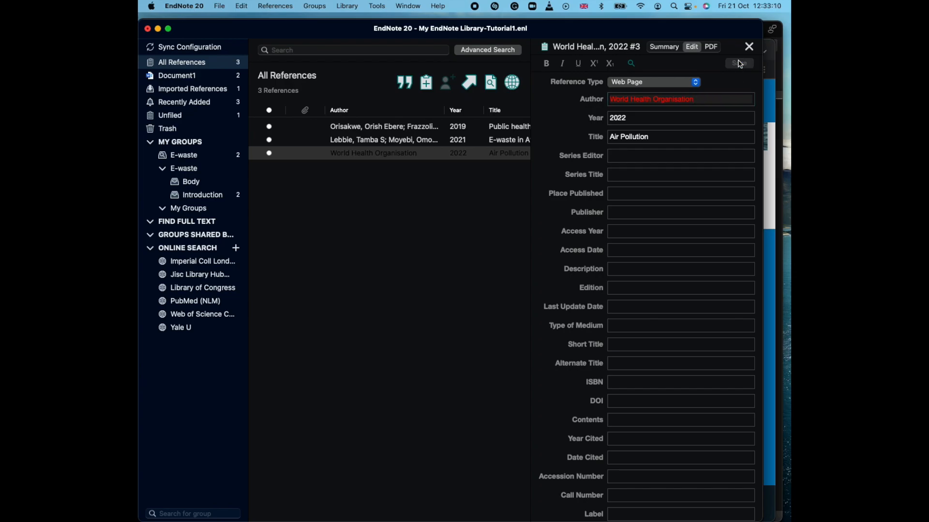
Switch to Word, find "world" and insert its citation after "E-waste is…..", and delete that citation from the text.
{"action": "key", "text": "ctrl+Up"}
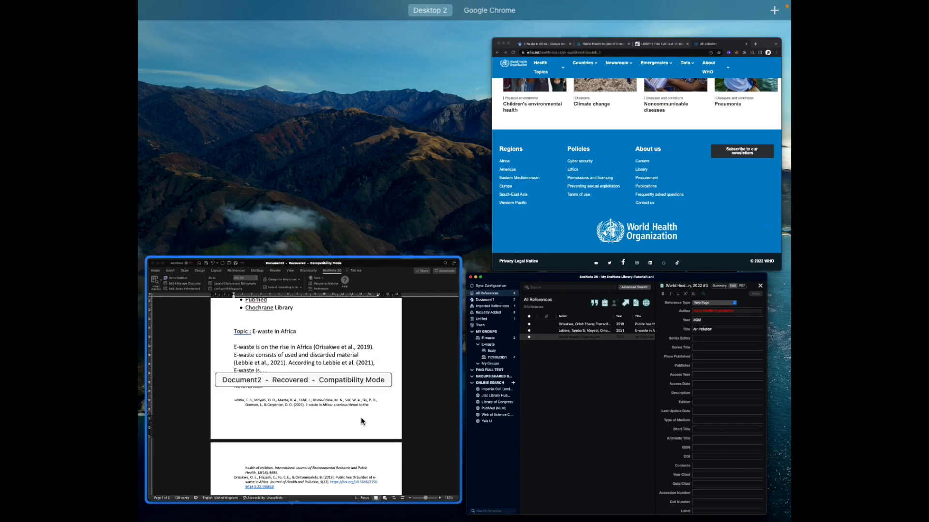
{"action": "left_click", "coordinate": [361, 420]}
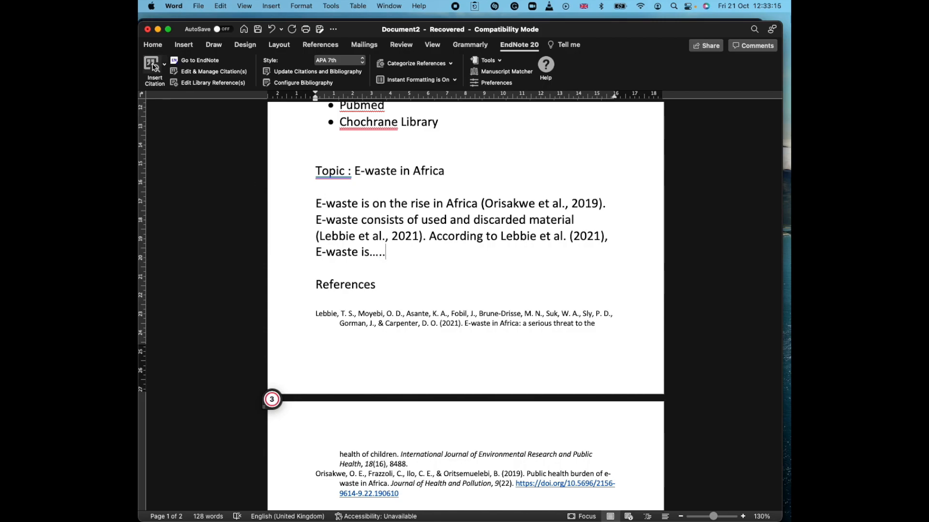
{"action": "left_click", "coordinate": [153, 67]}
{"action": "type", "text": "world"}
{"action": "key", "text": "Return"}
{"action": "left_click", "coordinate": [582, 321]}
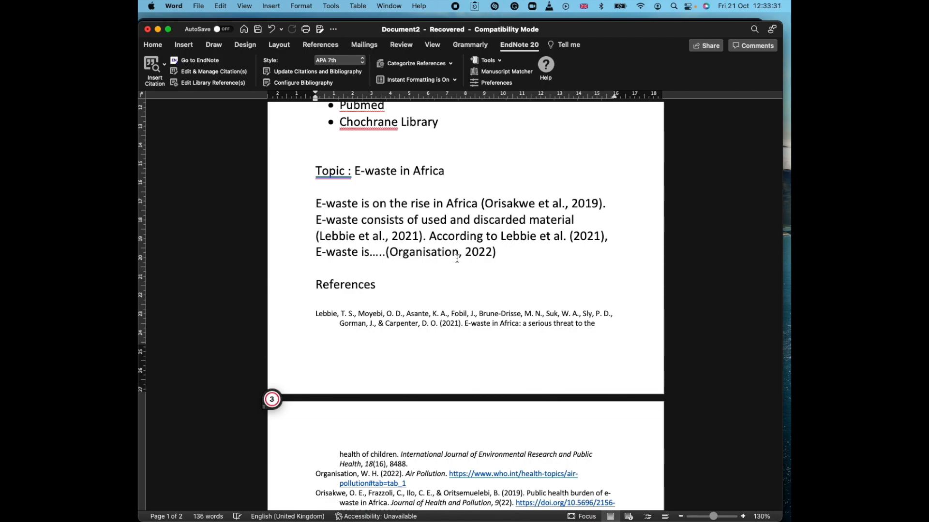
{"action": "key", "text": "BackSpace"}
{"action": "key", "text": "BackSpace"}
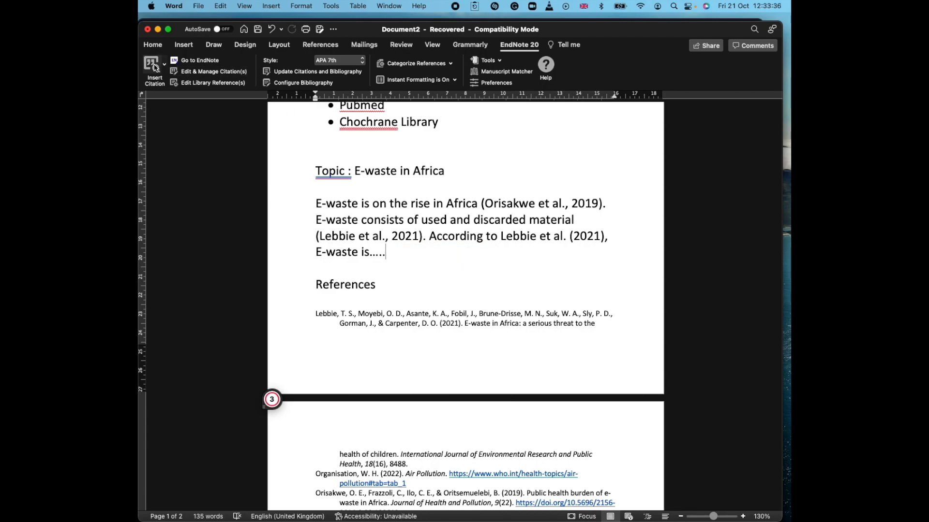
Switch to EndNote, add a comma after "World Health Organisation" in the author field and save the reference.
{"action": "key", "text": "ctrl+Up"}
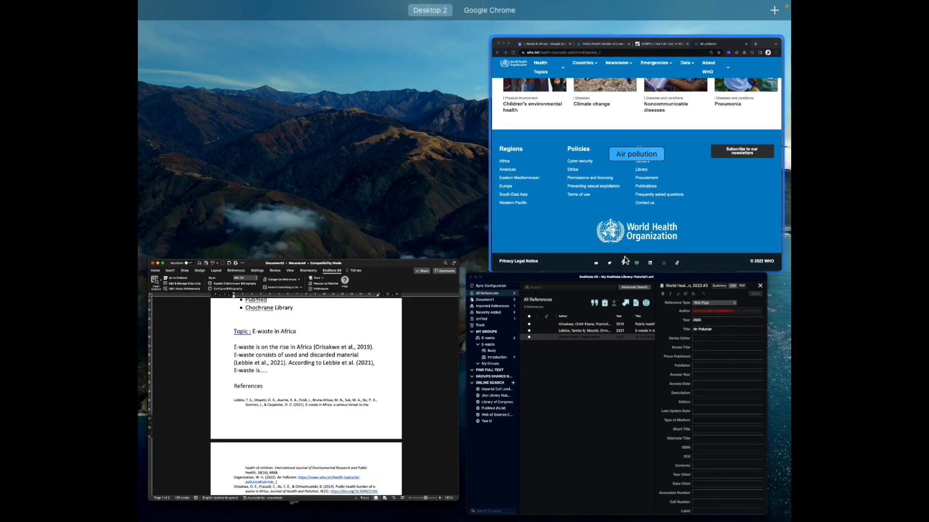
{"action": "left_click", "coordinate": [624, 375]}
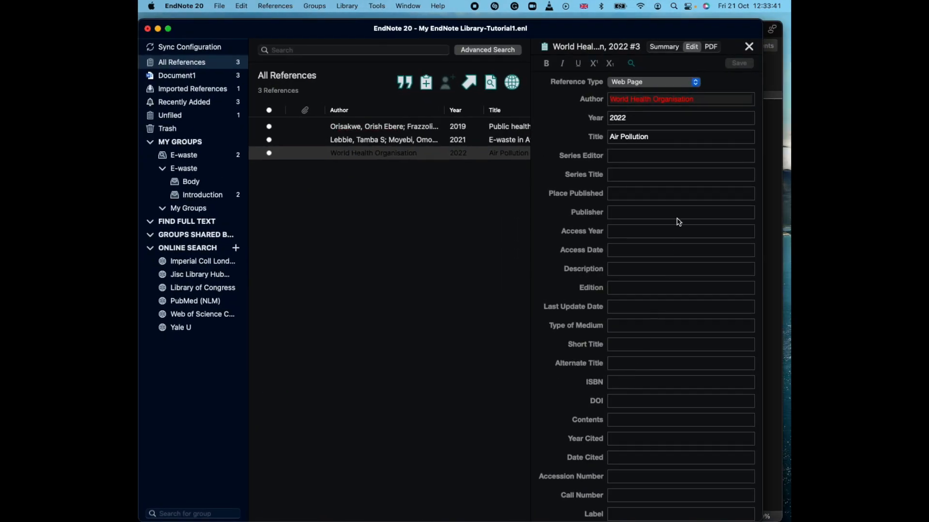
{"action": "left_click", "coordinate": [702, 100]}
{"action": "type", "text": ","}
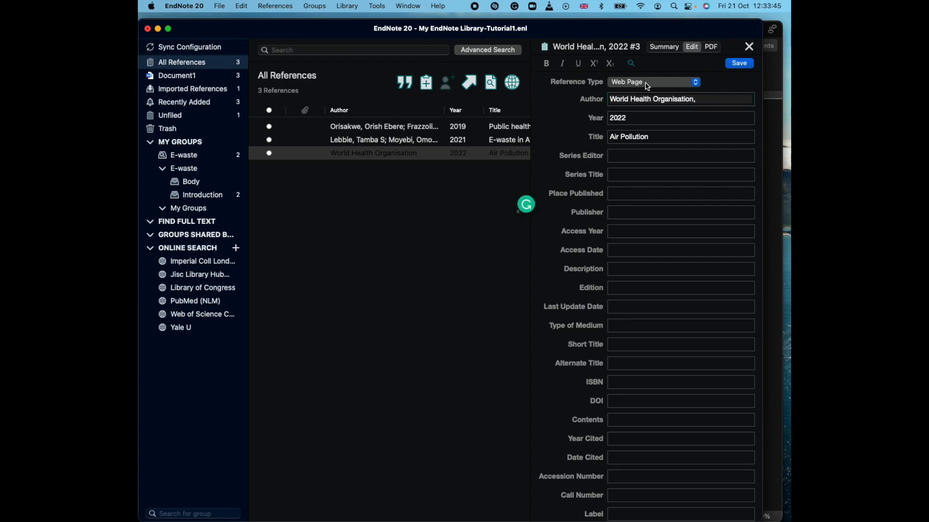
{"action": "key", "text": "super+s"}
Switch to Word and insert the World Health Organisation 2022 "Air Pollution" citation after "E-waste is…..".
{"action": "key", "text": "ctrl+Up"}
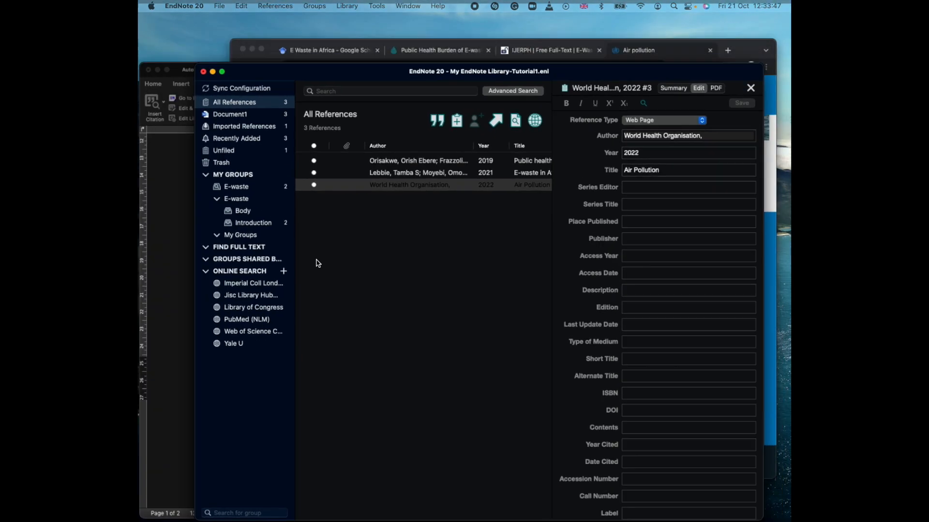
{"action": "left_click", "coordinate": [302, 389]}
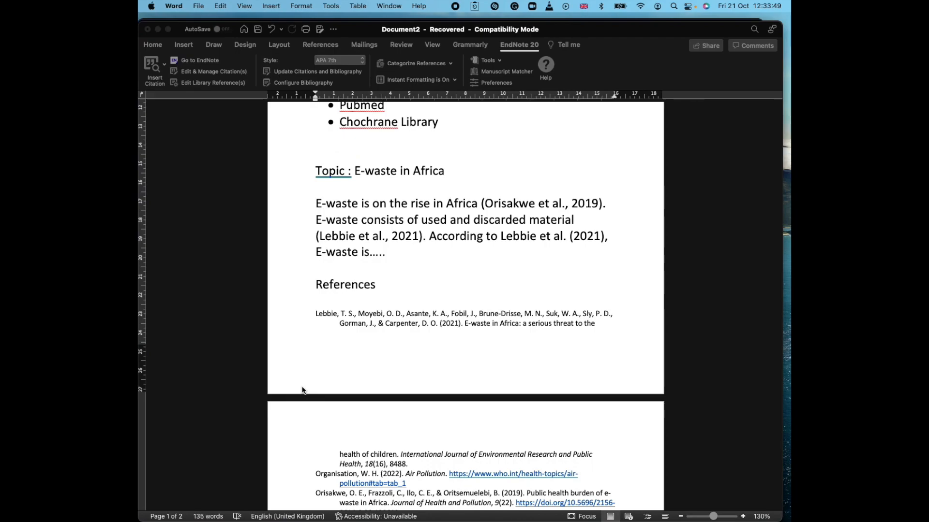
{"action": "left_click", "coordinate": [272, 400]}
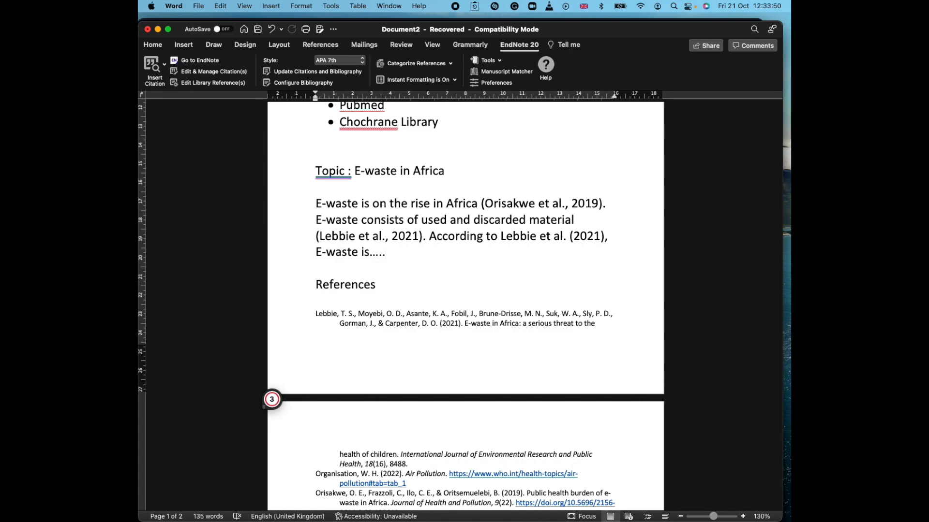
{"action": "left_click", "coordinate": [153, 68]}
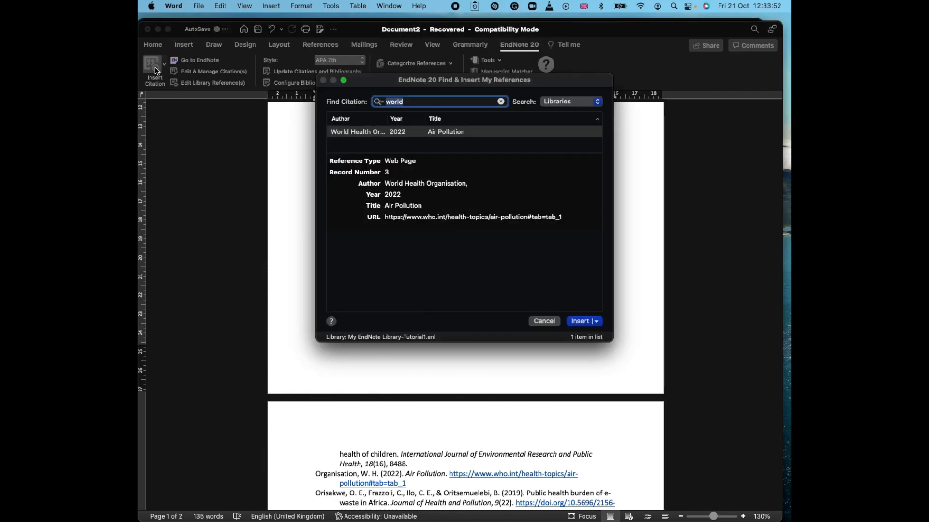
{"action": "left_click", "coordinate": [402, 133]}
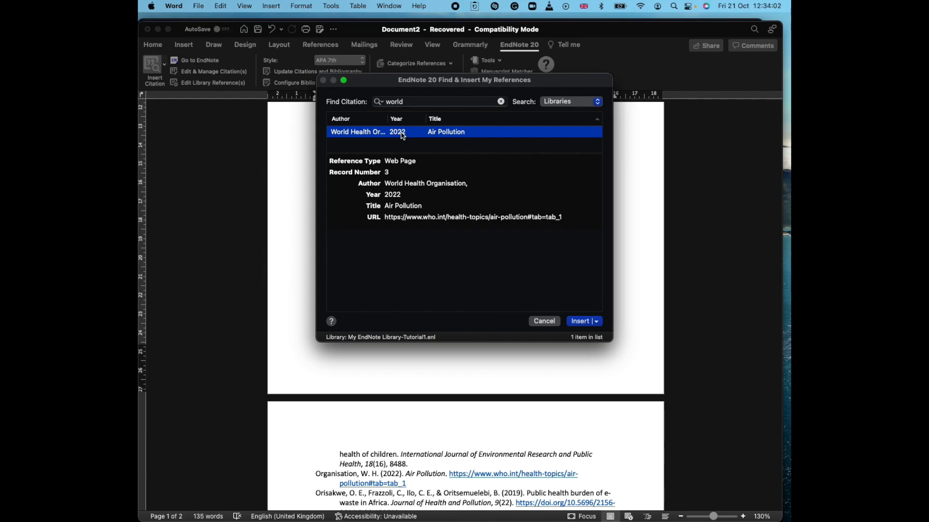
{"action": "left_click", "coordinate": [580, 321]}
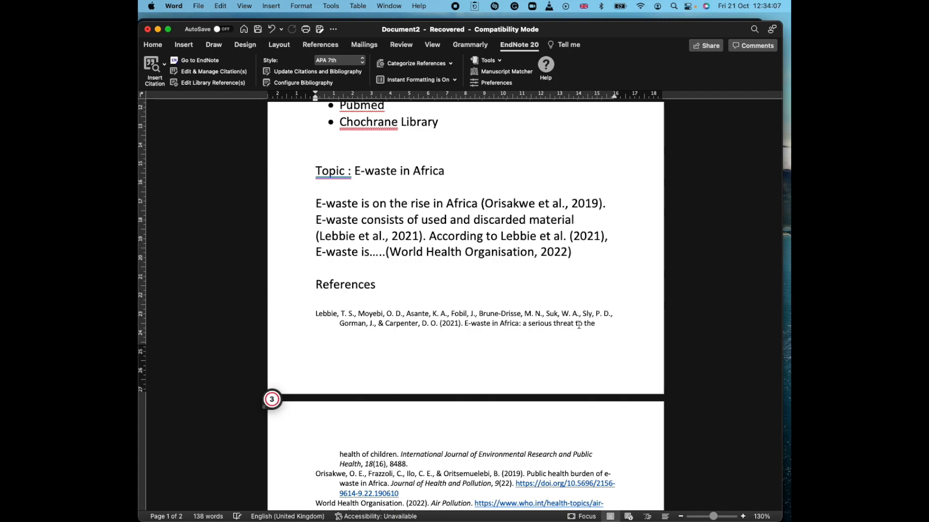
Add "Thank you" and "Subscribe" as separate lines below the reference list, with a blank line between them.
{"action": "scroll", "coordinate": [578, 324], "scroll_direction": "down", "scroll_amount": 4}
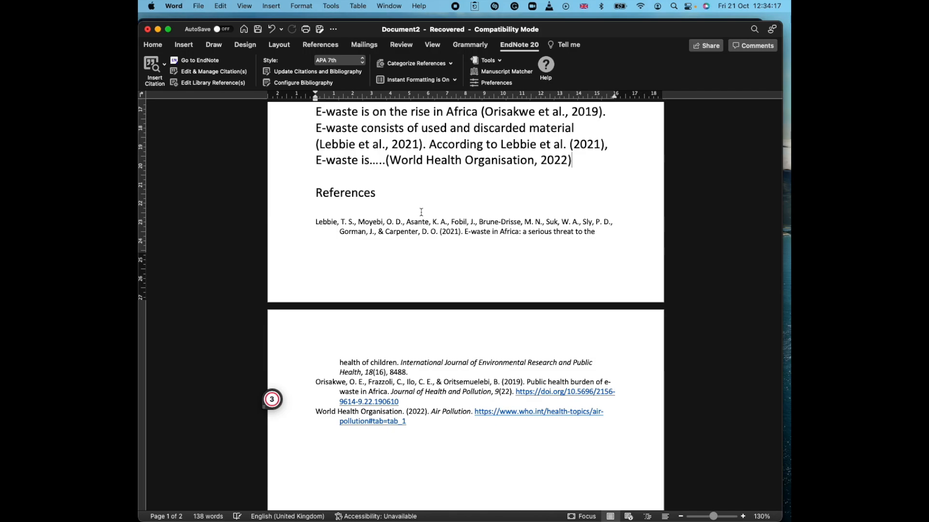
{"action": "scroll", "coordinate": [421, 212], "scroll_direction": "down", "scroll_amount": 5}
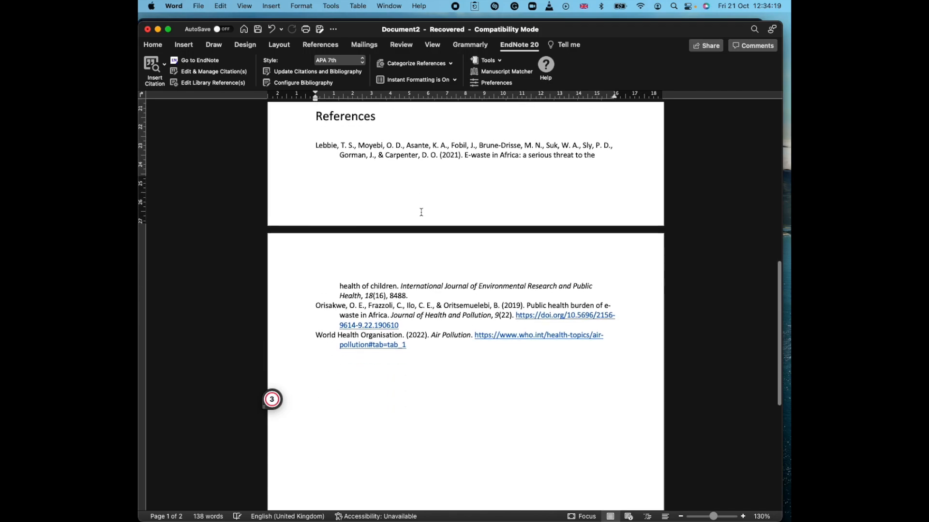
{"action": "left_click", "coordinate": [456, 330]}
{"action": "type", "text": "Thank you"}
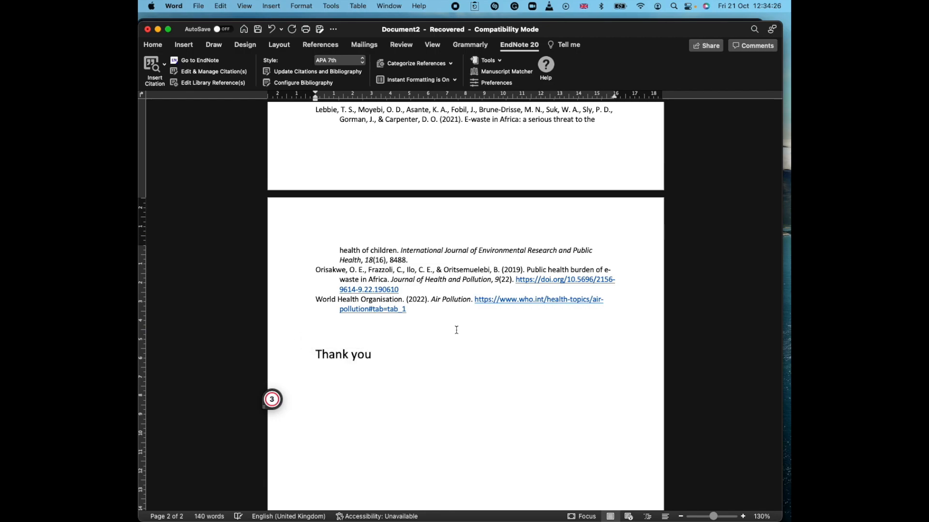
{"action": "key", "text": "Return"}
{"action": "key", "text": "Return"}
{"action": "type", "text": "Subscribe"}
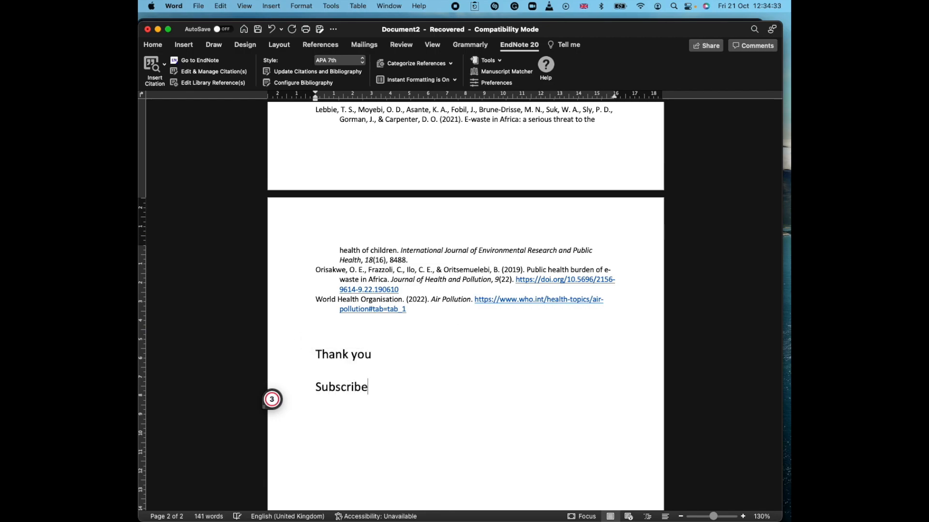